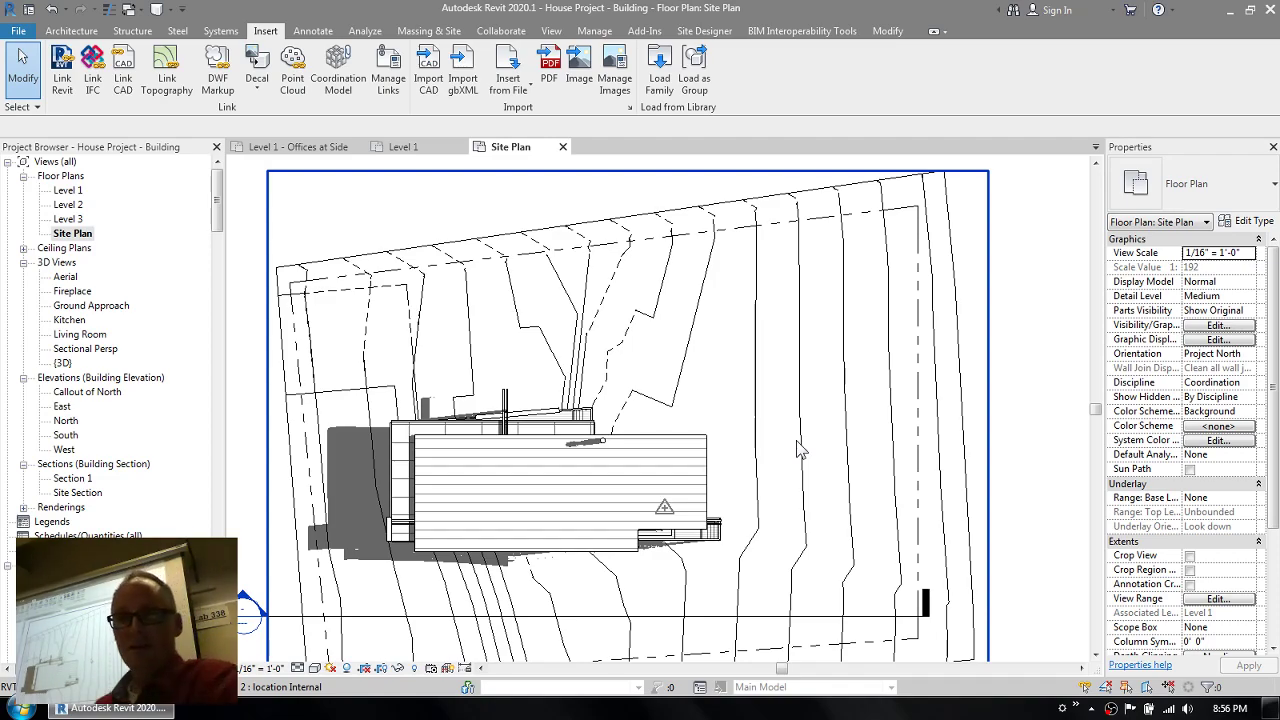
- Set the orientation of the Site Plan view to True North
{"action": "left_click_drag", "start_coordinate": [1275, 425], "coordinate": [1275, 538]}
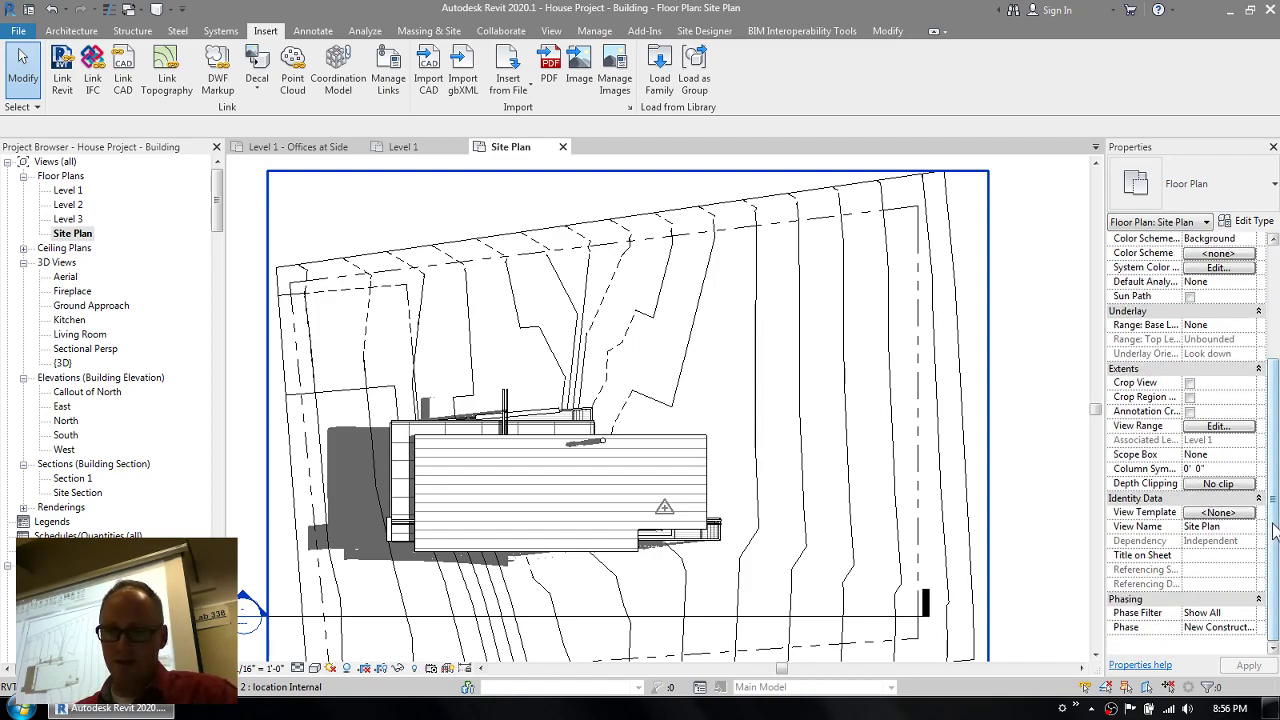
{"action": "left_click_drag", "start_coordinate": [1274, 530], "coordinate": [1275, 443]}
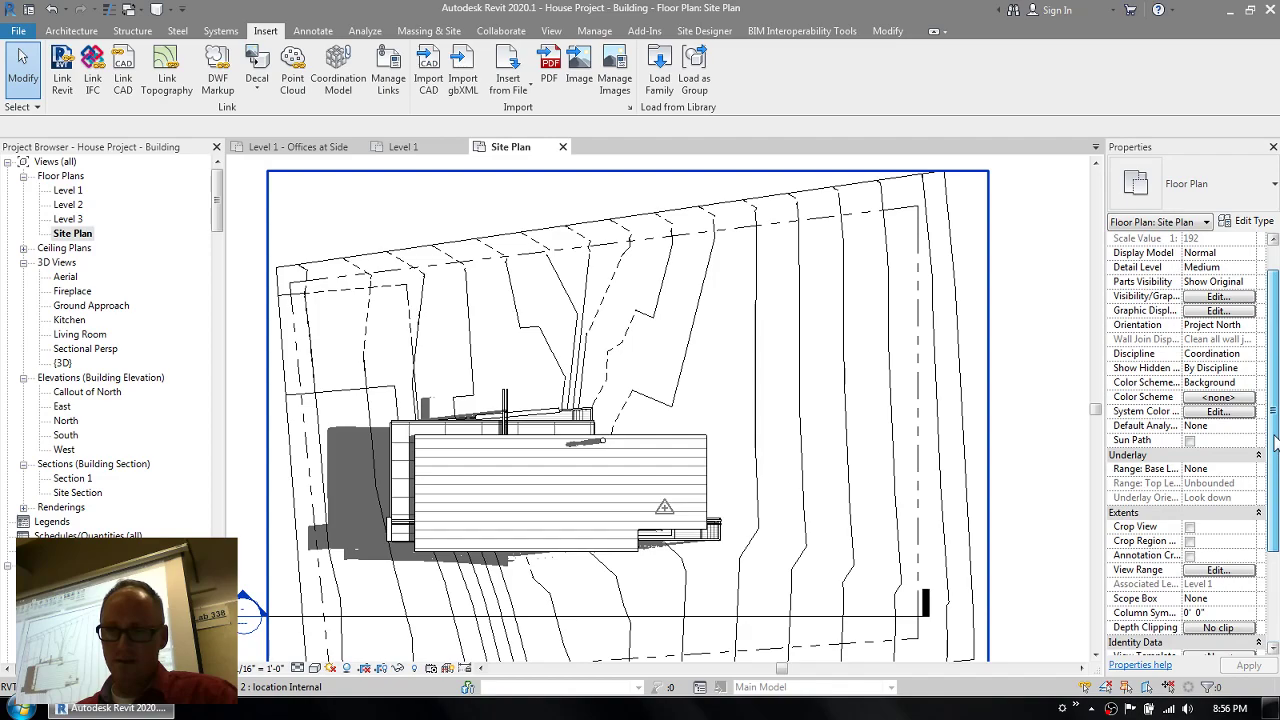
{"action": "left_click", "coordinate": [1248, 325]}
{"action": "left_click", "coordinate": [1206, 352]}
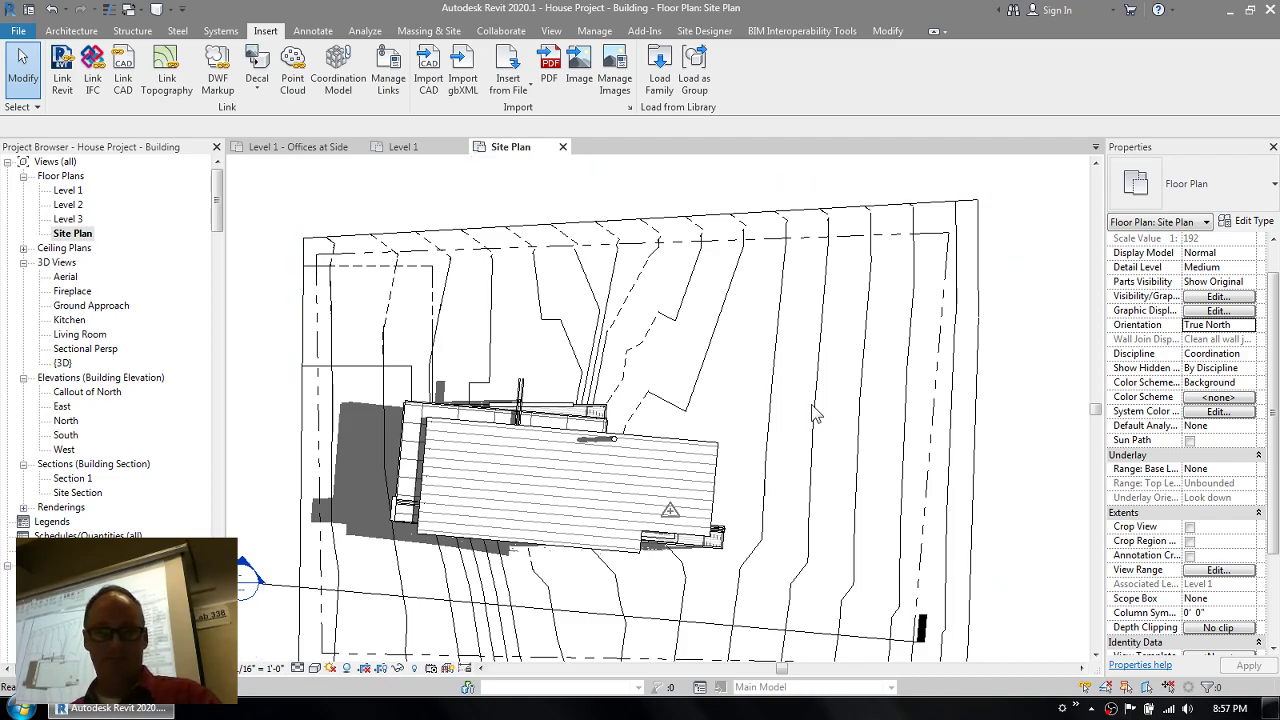
- In the Site Plan's visibility overrides, display the link House Project - Site.rvt by linked view, using Floor Plan: Site Plan
{"action": "key", "text": "v"}
{"action": "key", "text": "v"}
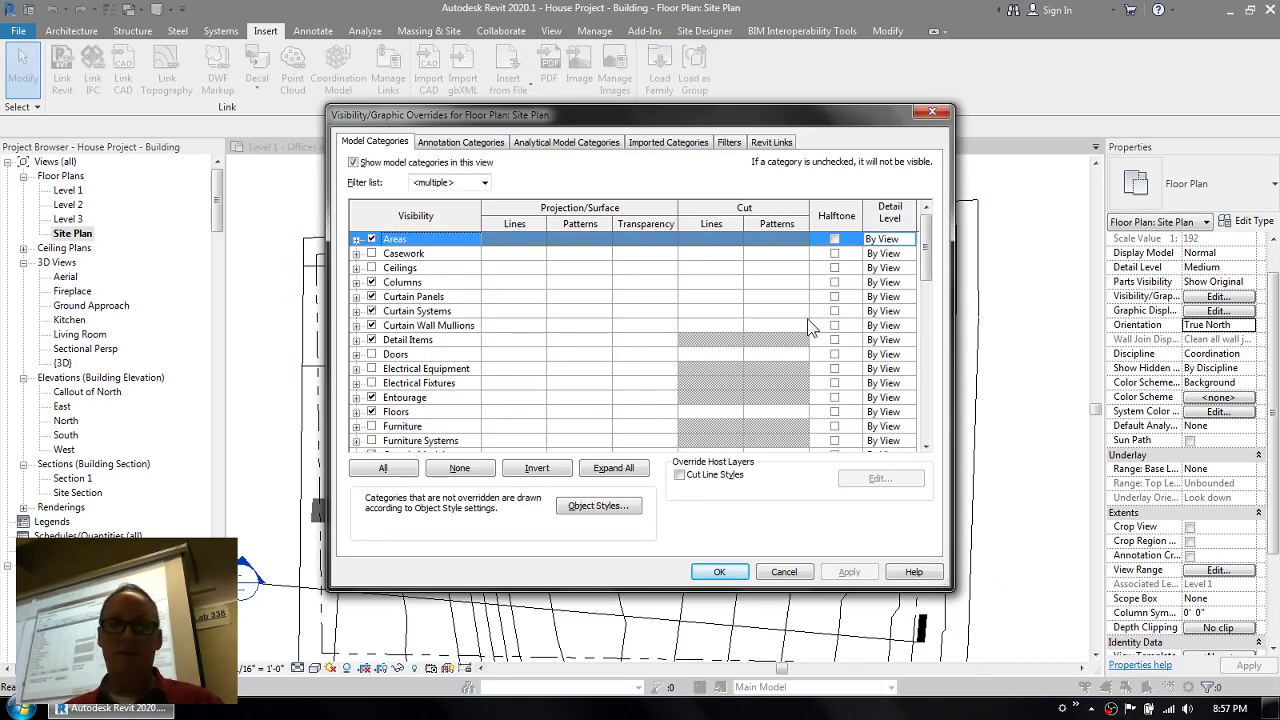
{"action": "left_click", "coordinate": [771, 142]}
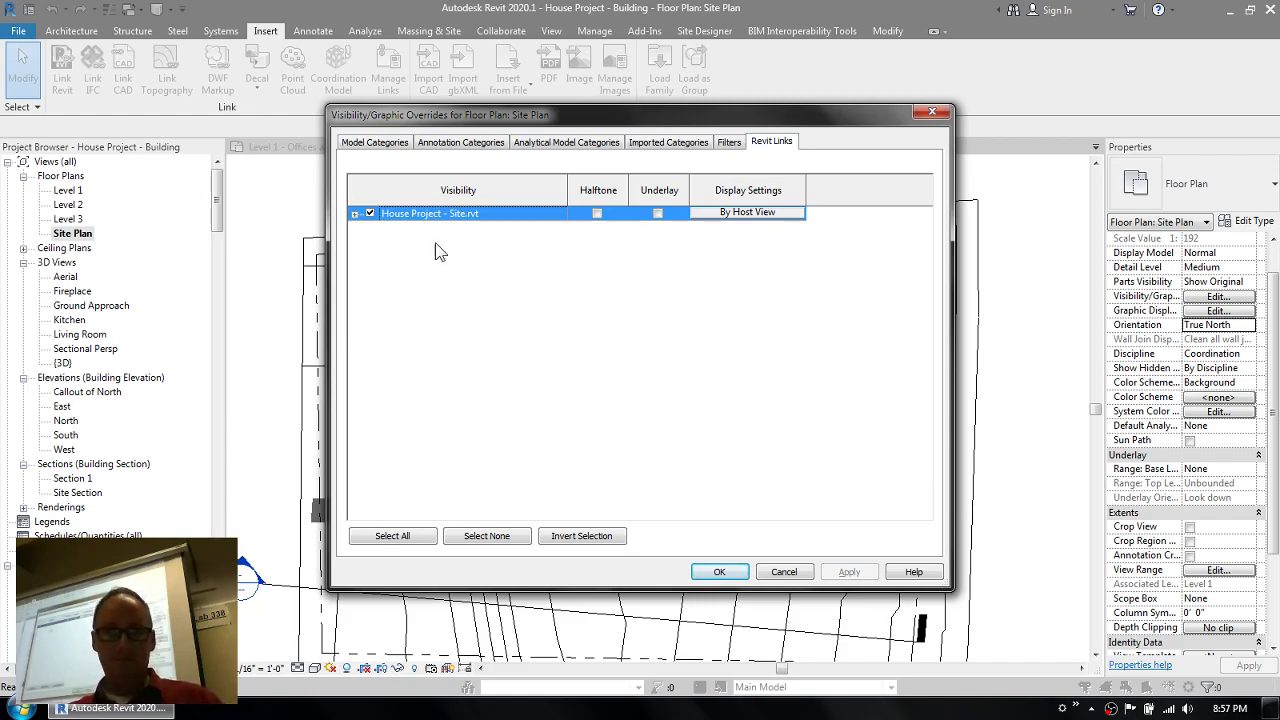
{"action": "left_click", "coordinate": [758, 213]}
{"action": "left_click", "coordinate": [553, 124]}
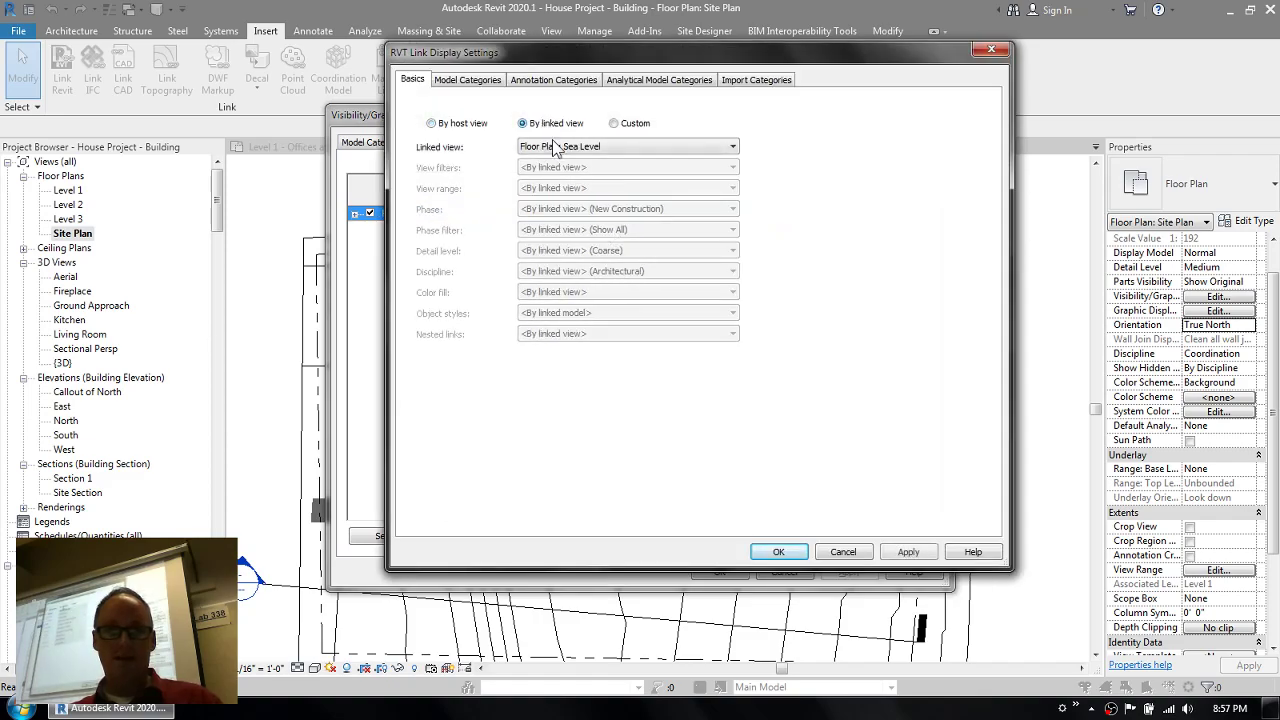
{"action": "left_click", "coordinate": [566, 148]}
{"action": "left_click", "coordinate": [557, 171]}
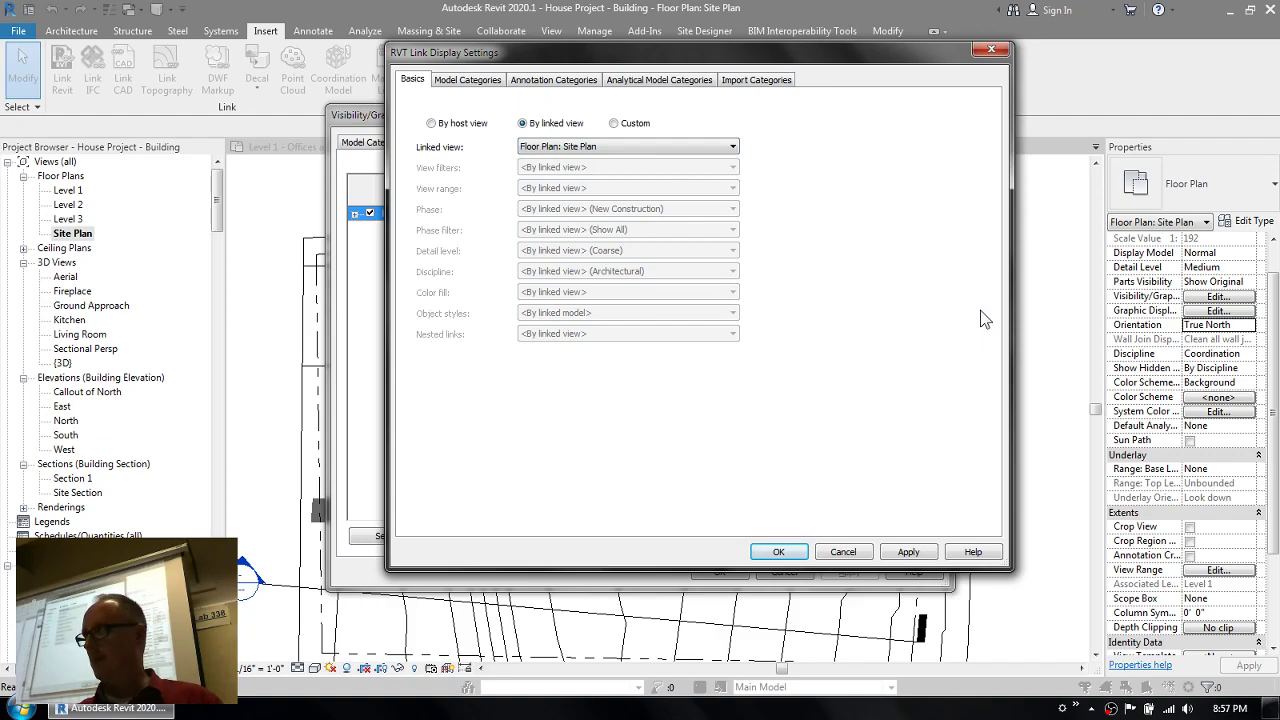
{"action": "left_click", "coordinate": [785, 558]}
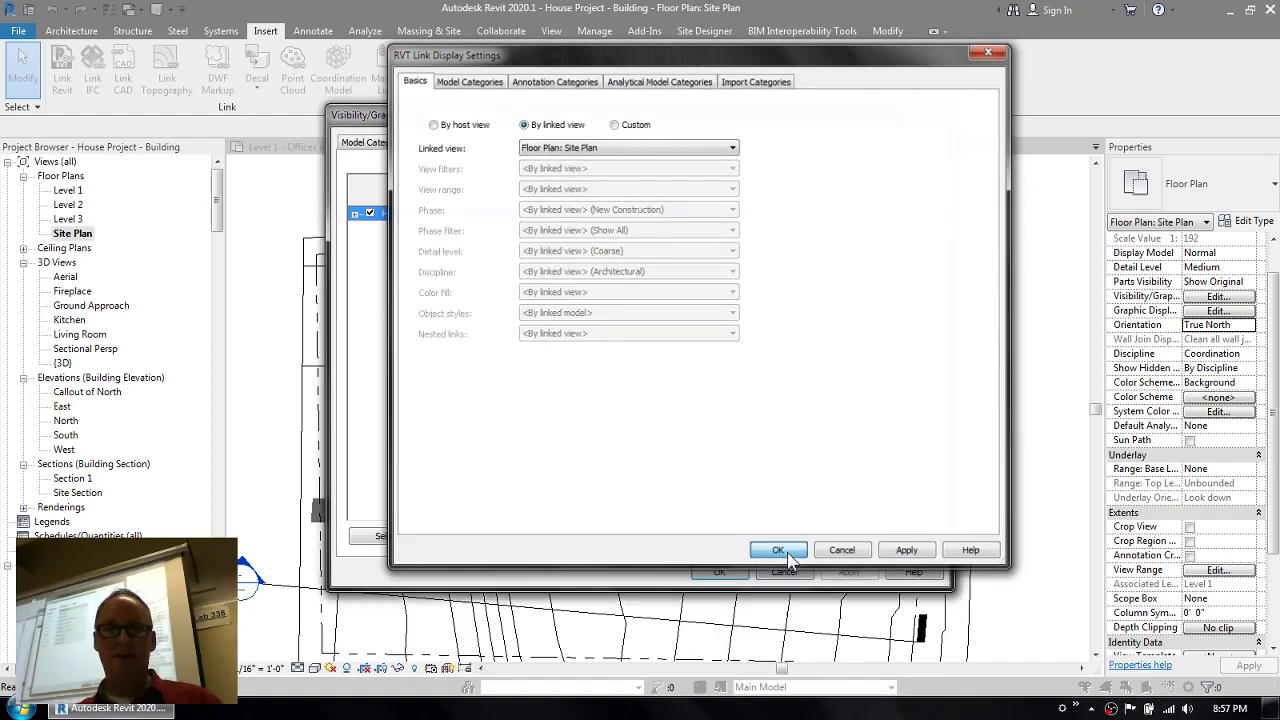
{"action": "left_click", "coordinate": [728, 572]}
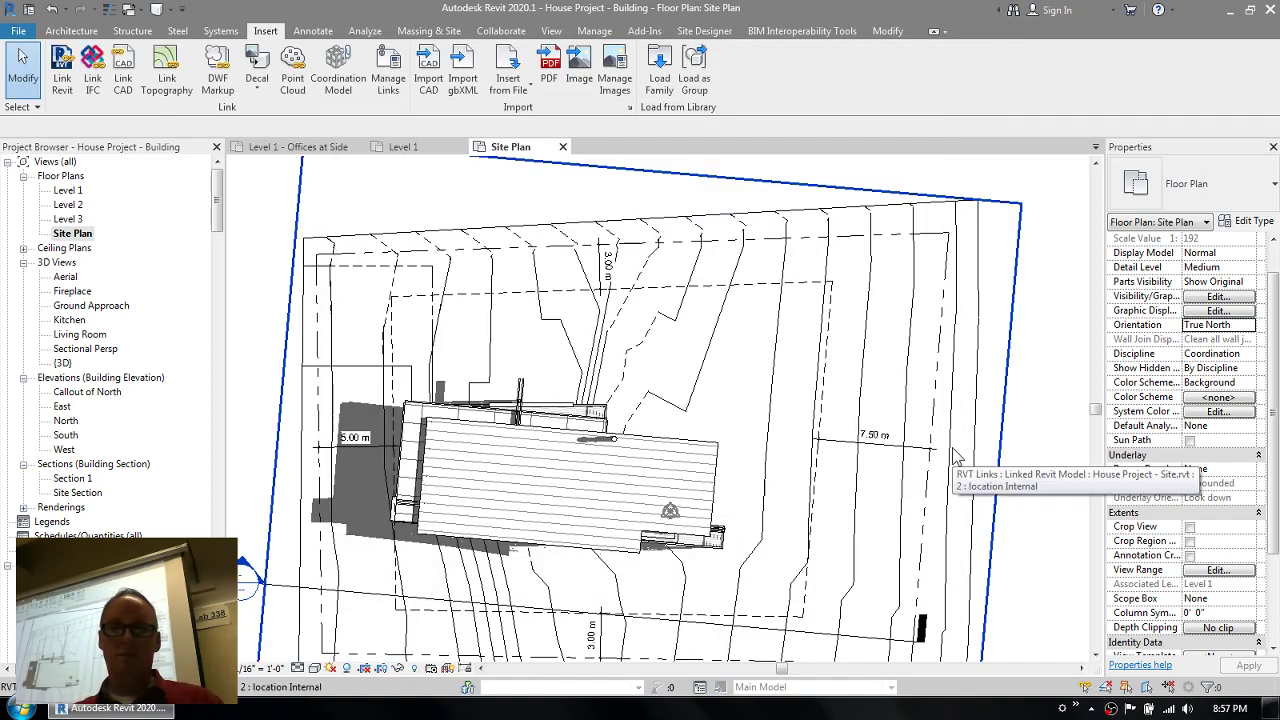
{"action": "middle_click_drag", "start_coordinate": [880, 460], "coordinate": [937, 440]}
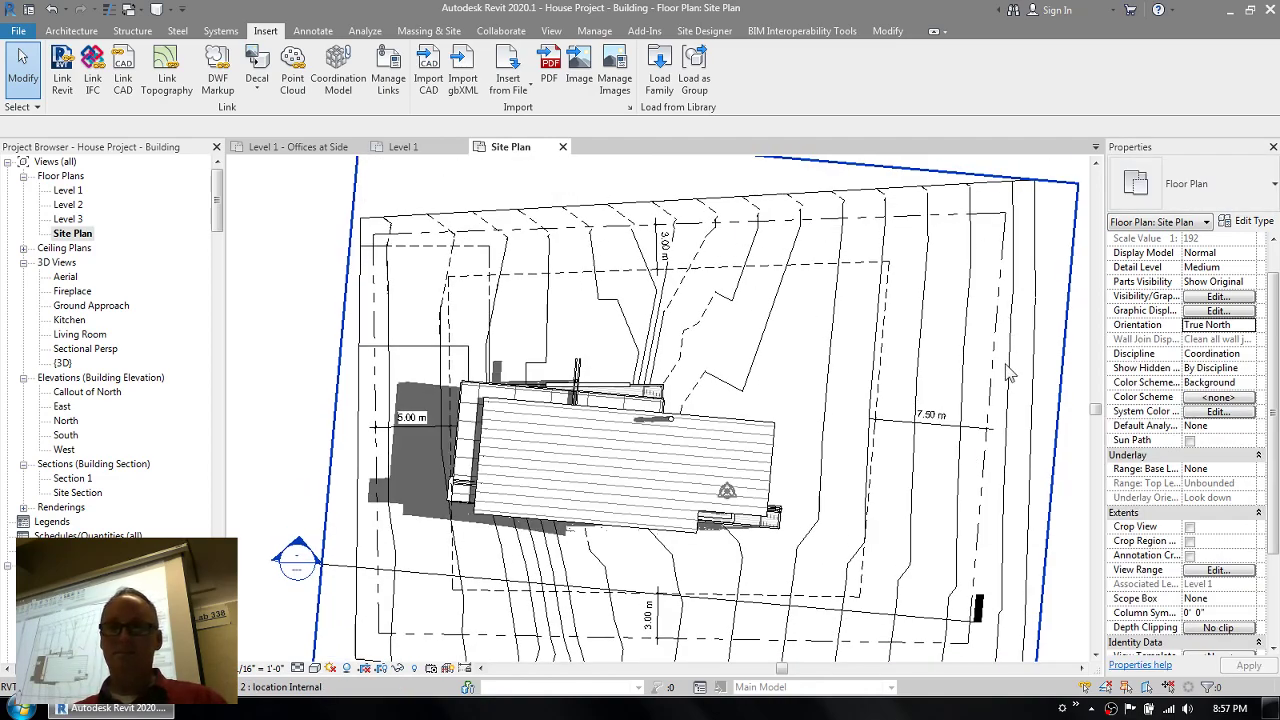
{"action": "middle_click_drag", "start_coordinate": [997, 554], "coordinate": [1015, 480]}
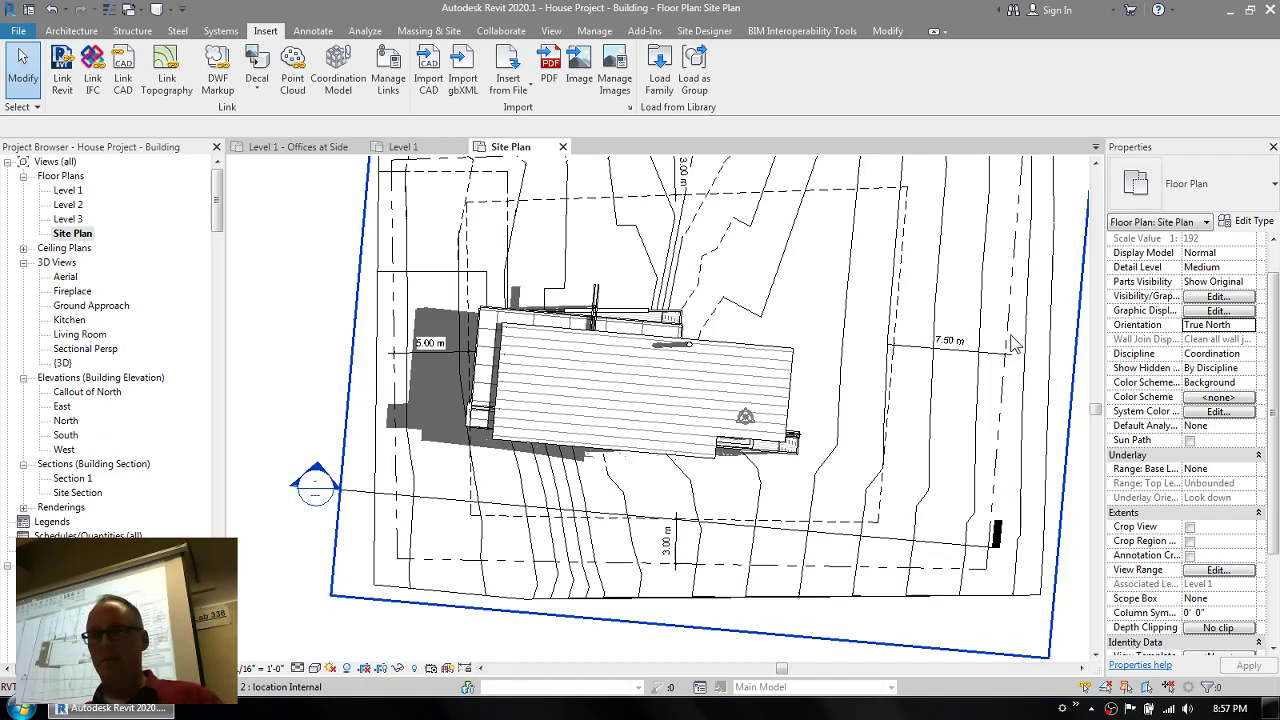
{"action": "middle_click_drag", "start_coordinate": [829, 258], "coordinate": [817, 325]}
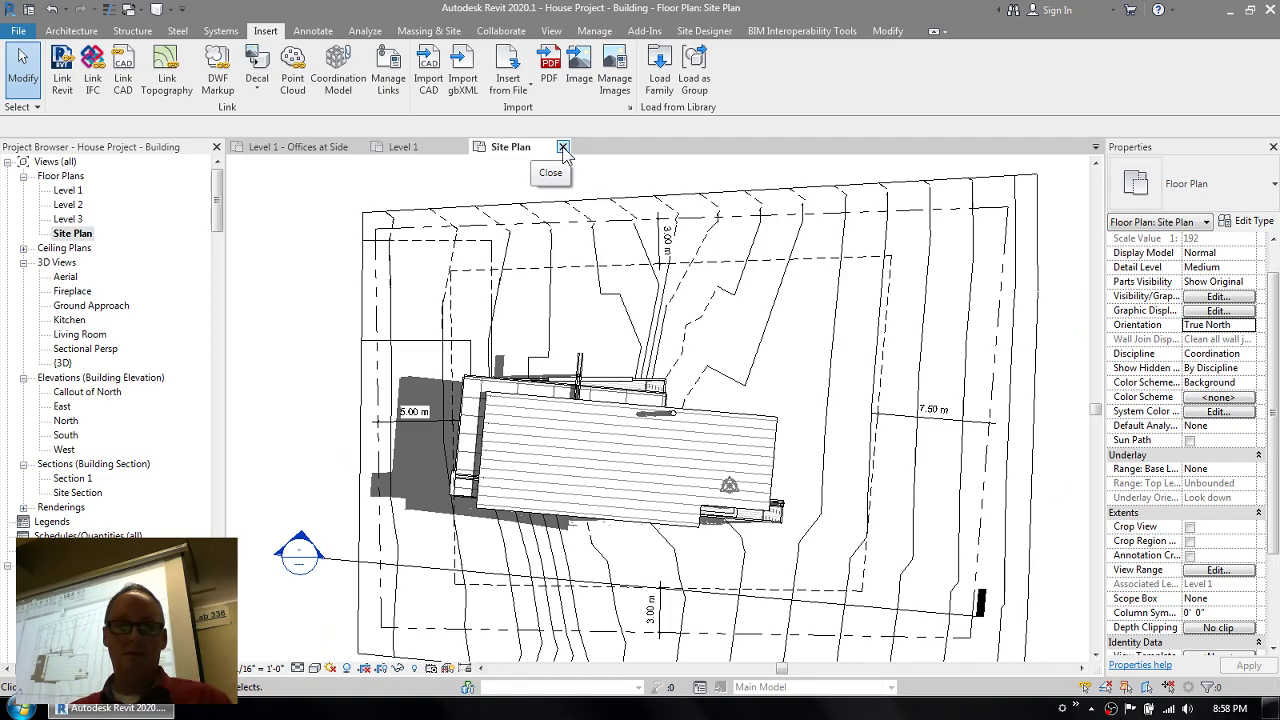
- Close the House Project - Building project
{"action": "left_click", "coordinate": [19, 31]}
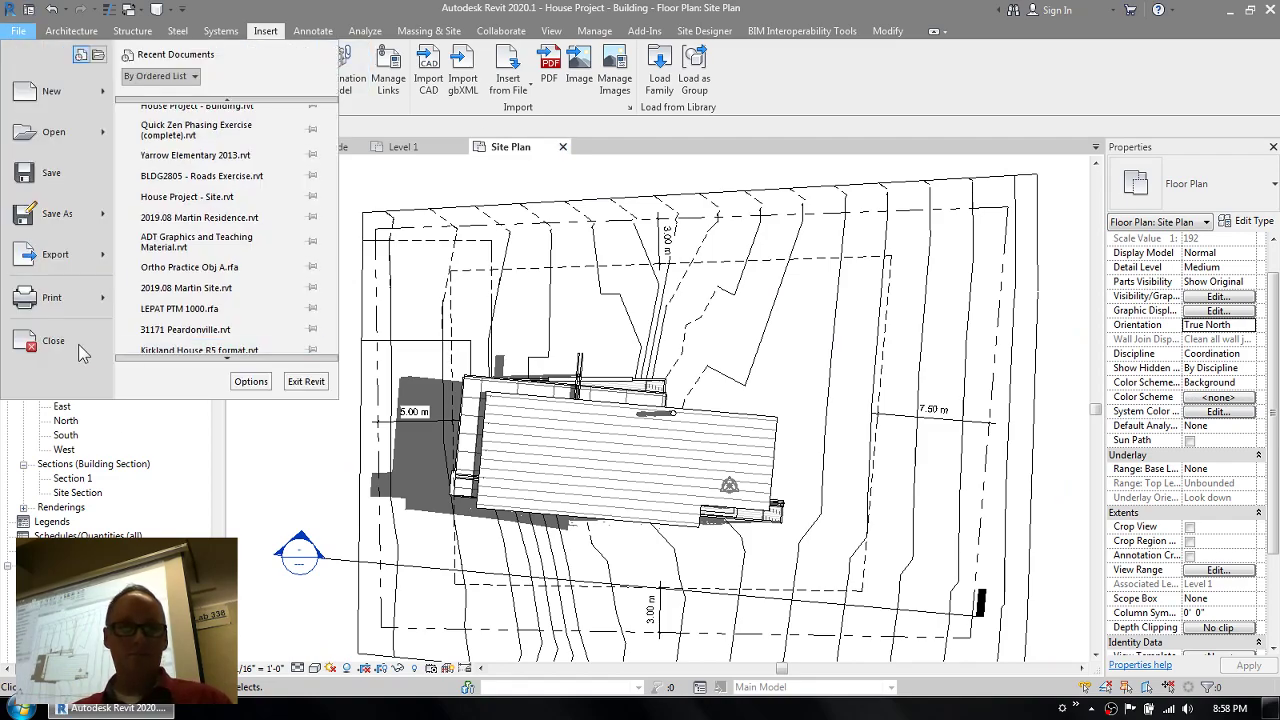
{"action": "left_click", "coordinate": [78, 344]}
{"action": "left_click", "coordinate": [621, 364]}
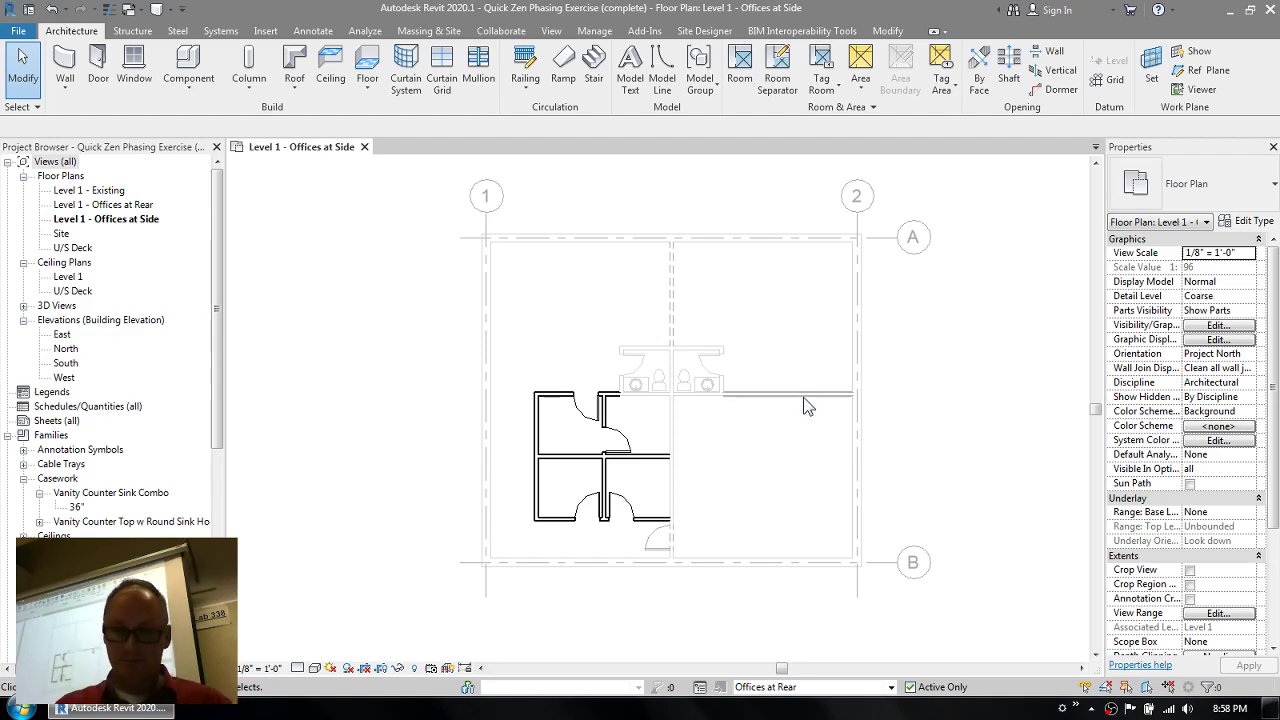
- Create a new project from the template listed just before WM Template R2020 Swiss
{"action": "key", "text": "ctrl+n"}
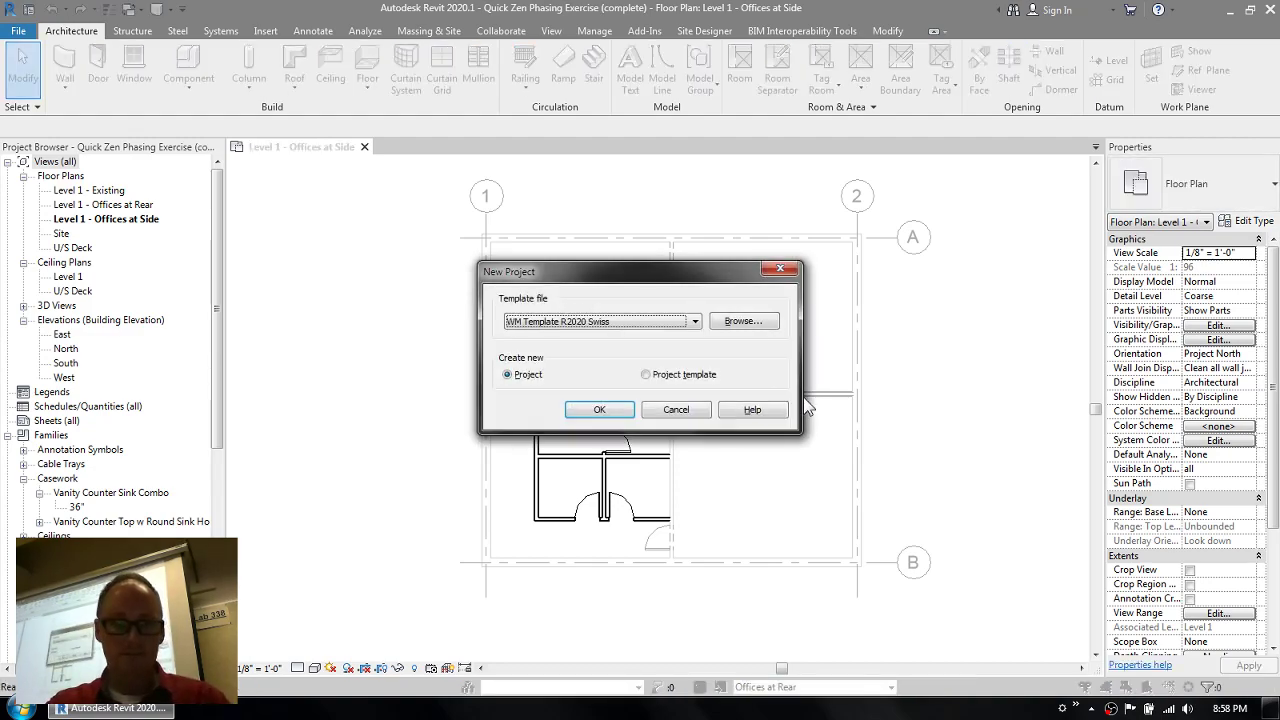
{"action": "key", "text": "Up"}
{"action": "key", "text": "Return"}
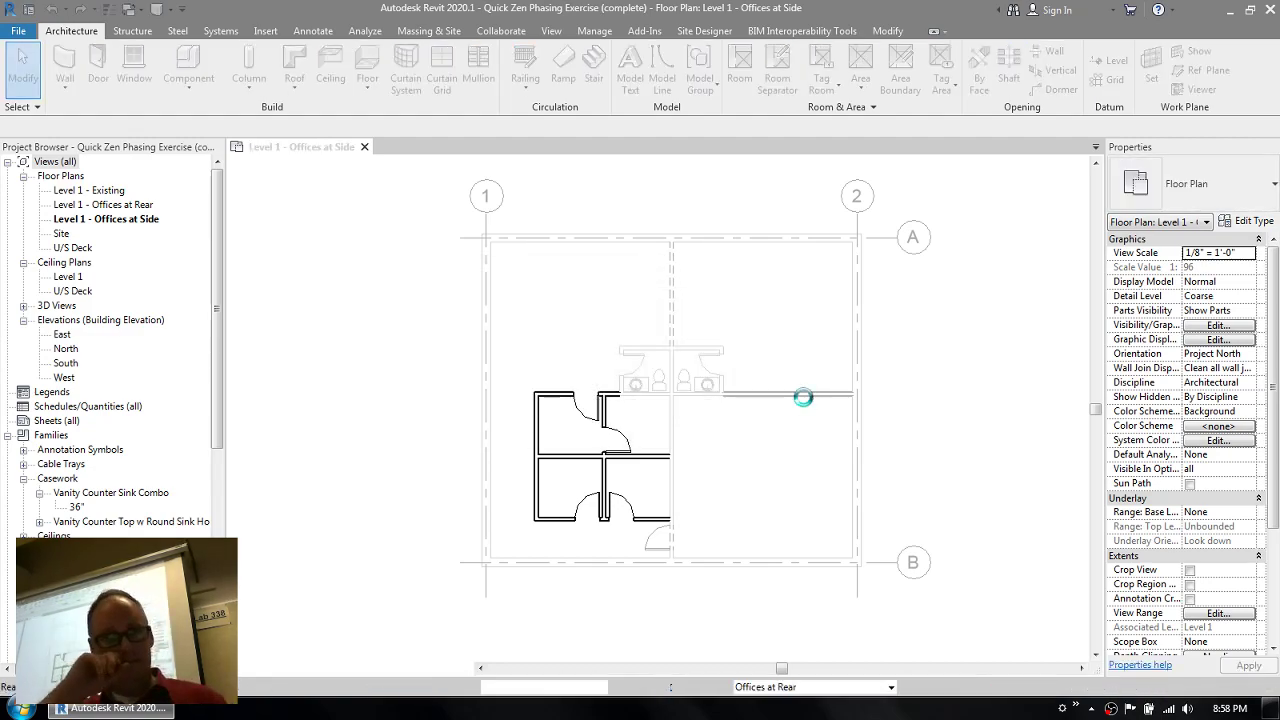
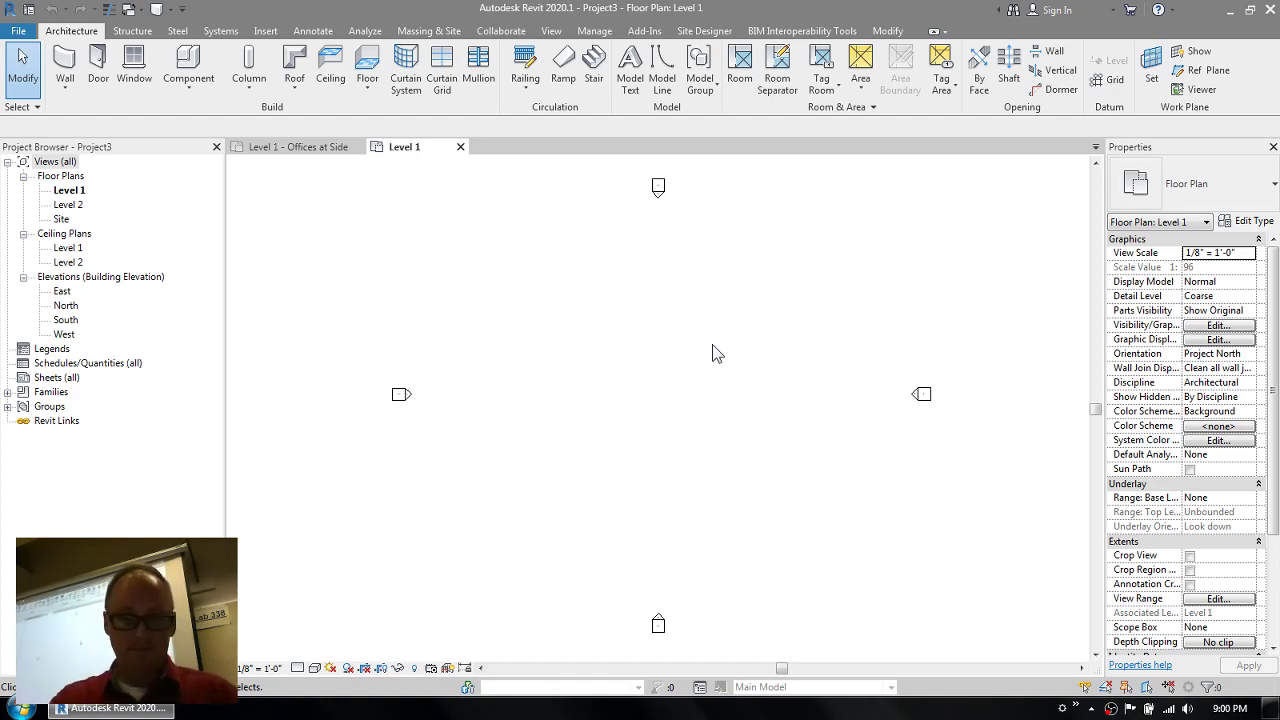
- Open Notepad with a blank document and reposition its window
{"action": "key", "text": "super"}
{"action": "type", "text": "notepad"}
{"action": "key", "text": "Return"}
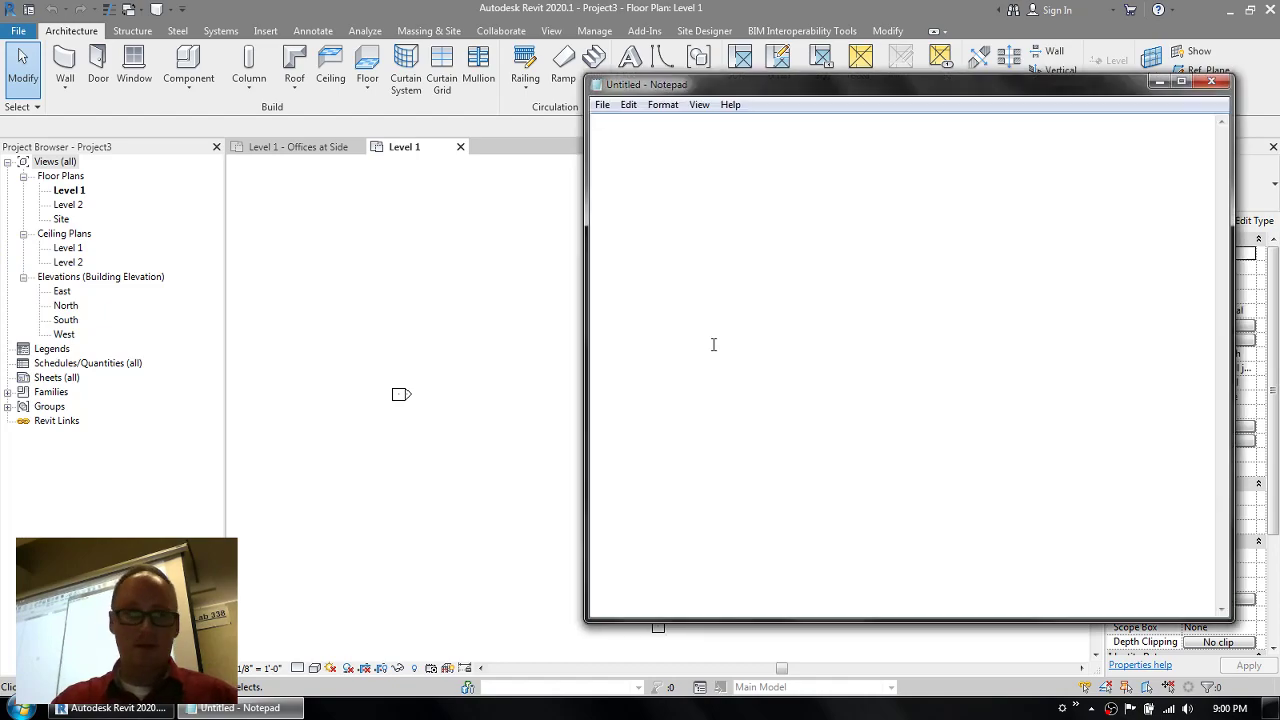
{"action": "left_click_drag", "start_coordinate": [1007, 91], "coordinate": [871, 8]}
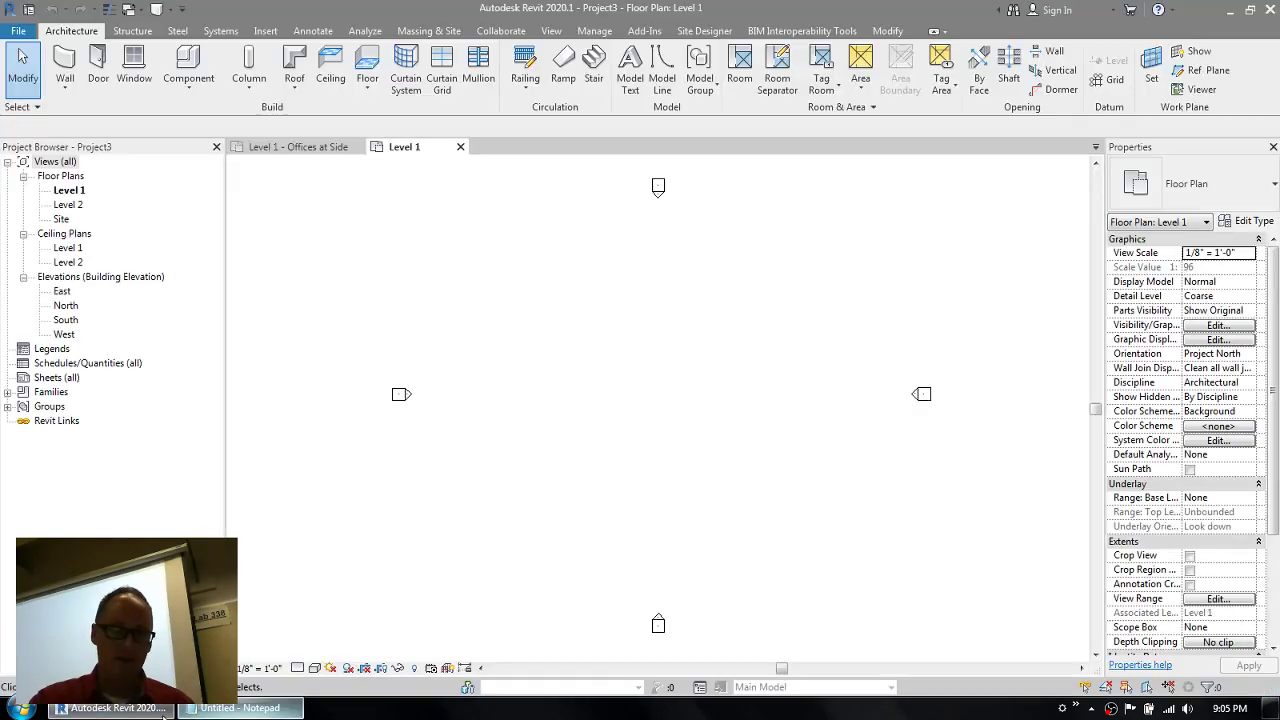
- Switch back to Revit and draw a rectangle of Generic - 8" walls between the four elevation markers on Level 1
{"action": "left_click", "coordinate": [110, 707]}
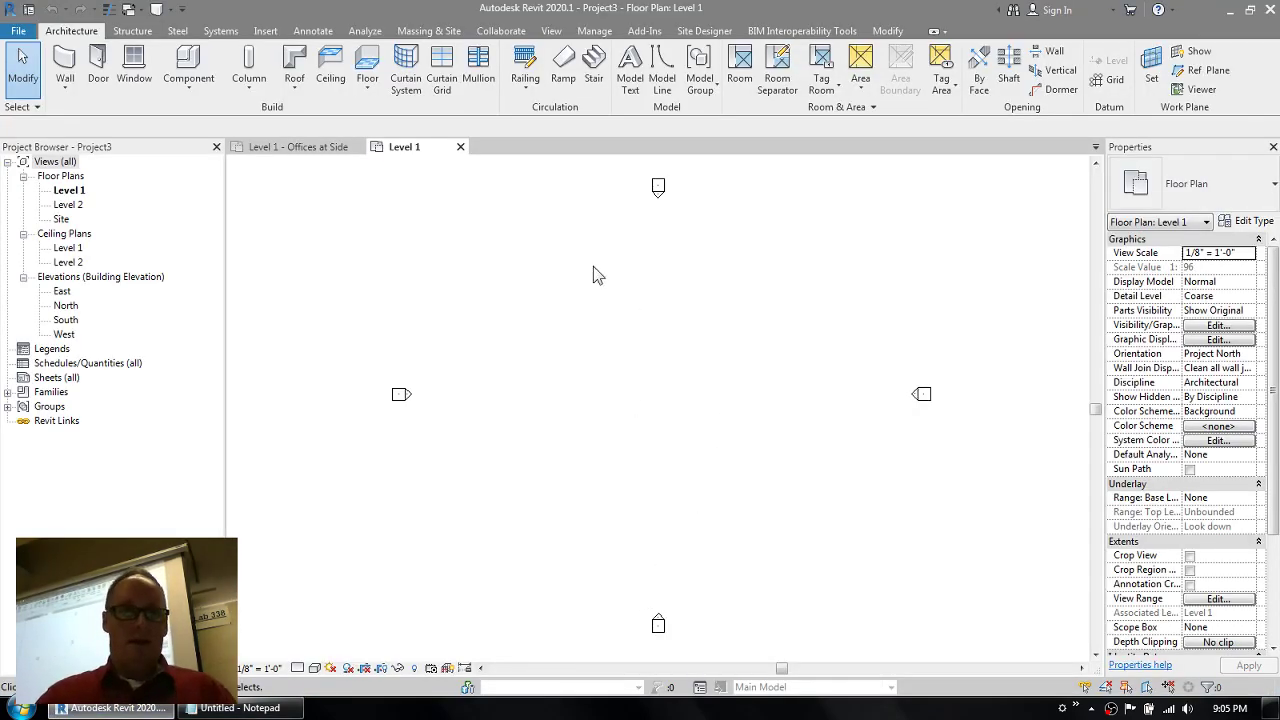
{"action": "key", "text": "w"}
{"action": "key", "text": "a"}
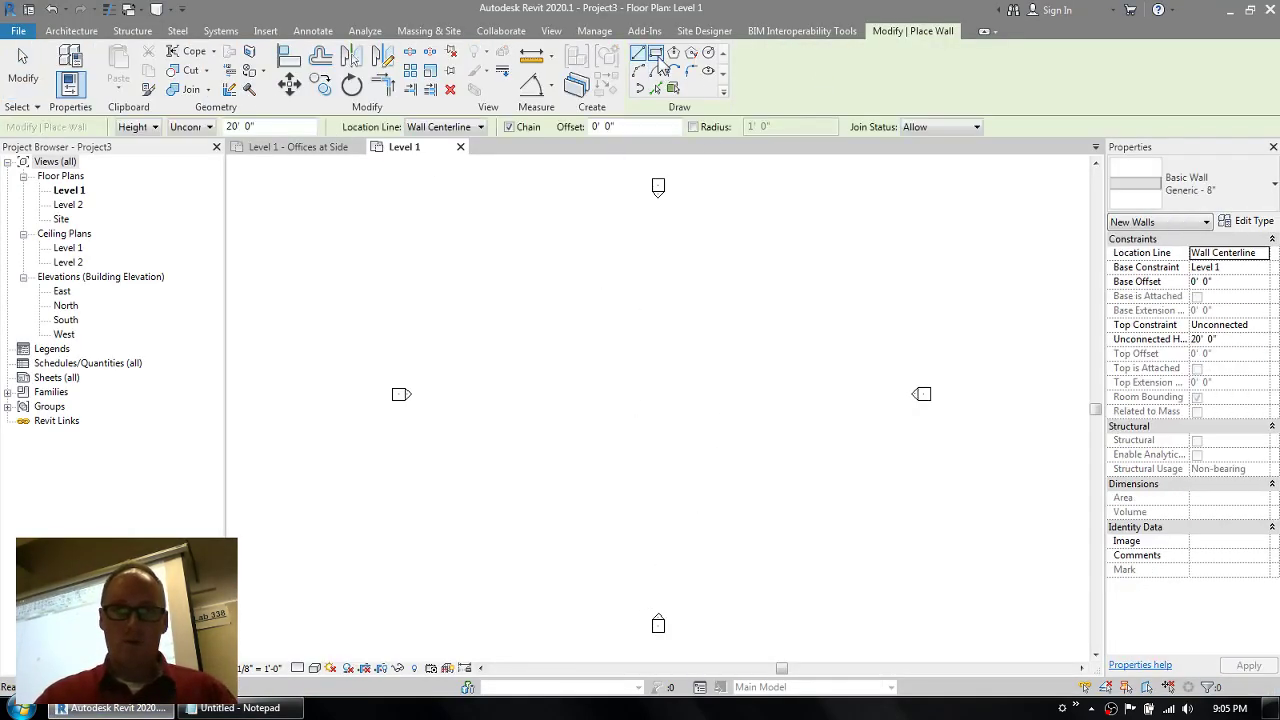
{"action": "left_click", "coordinate": [546, 310]}
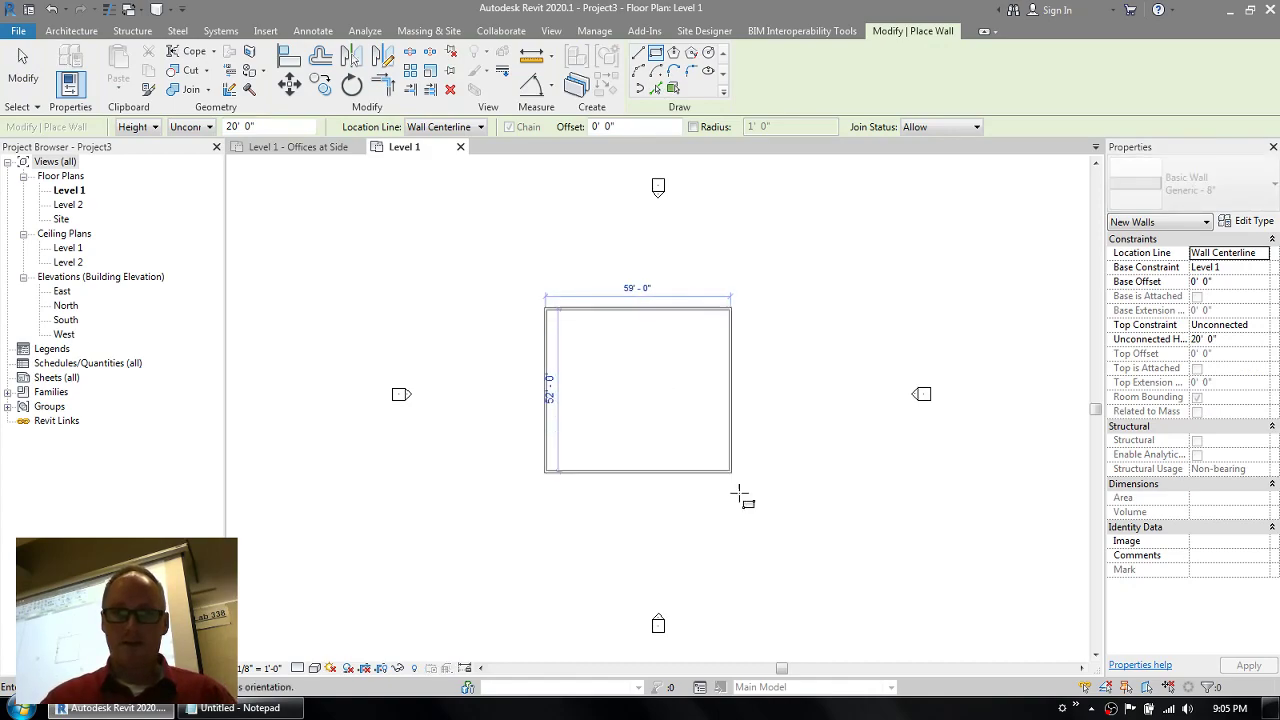
{"action": "left_click", "coordinate": [795, 518]}
{"action": "key", "text": "Escape"}
{"action": "key", "text": "Escape"}
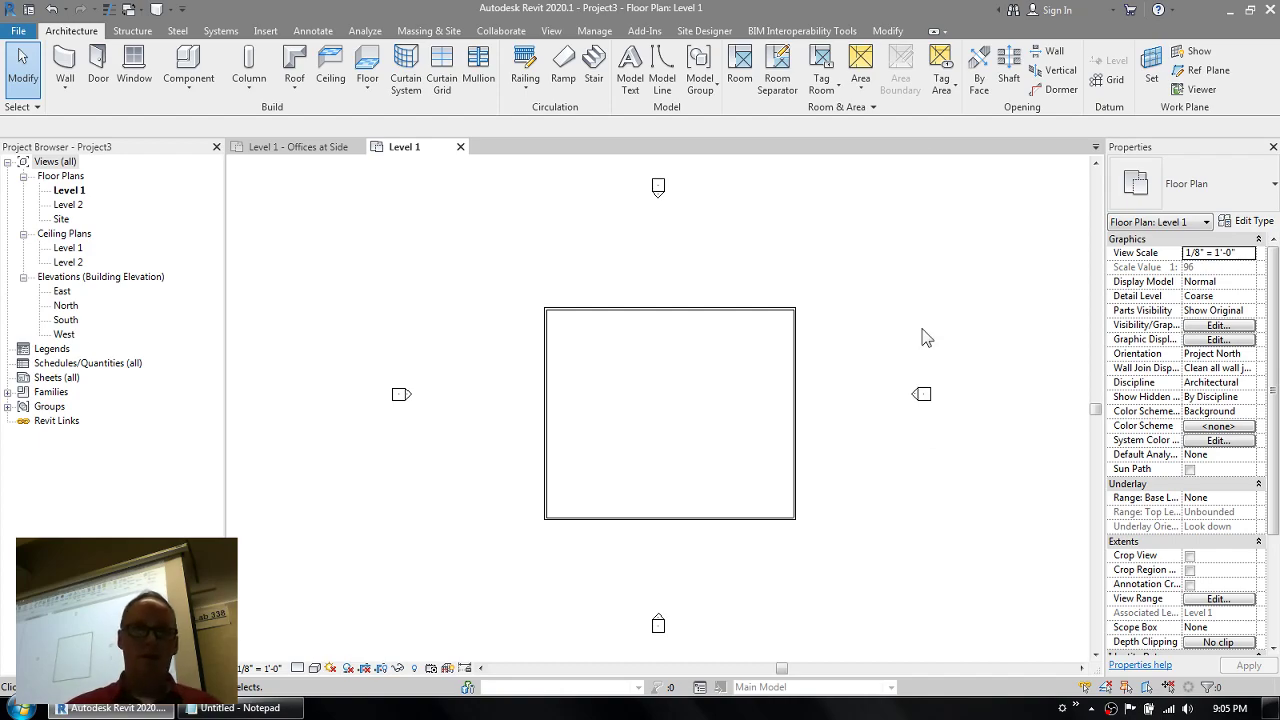
- Open the Design Options settings and create a new option set
{"action": "left_click", "coordinate": [588, 34]}
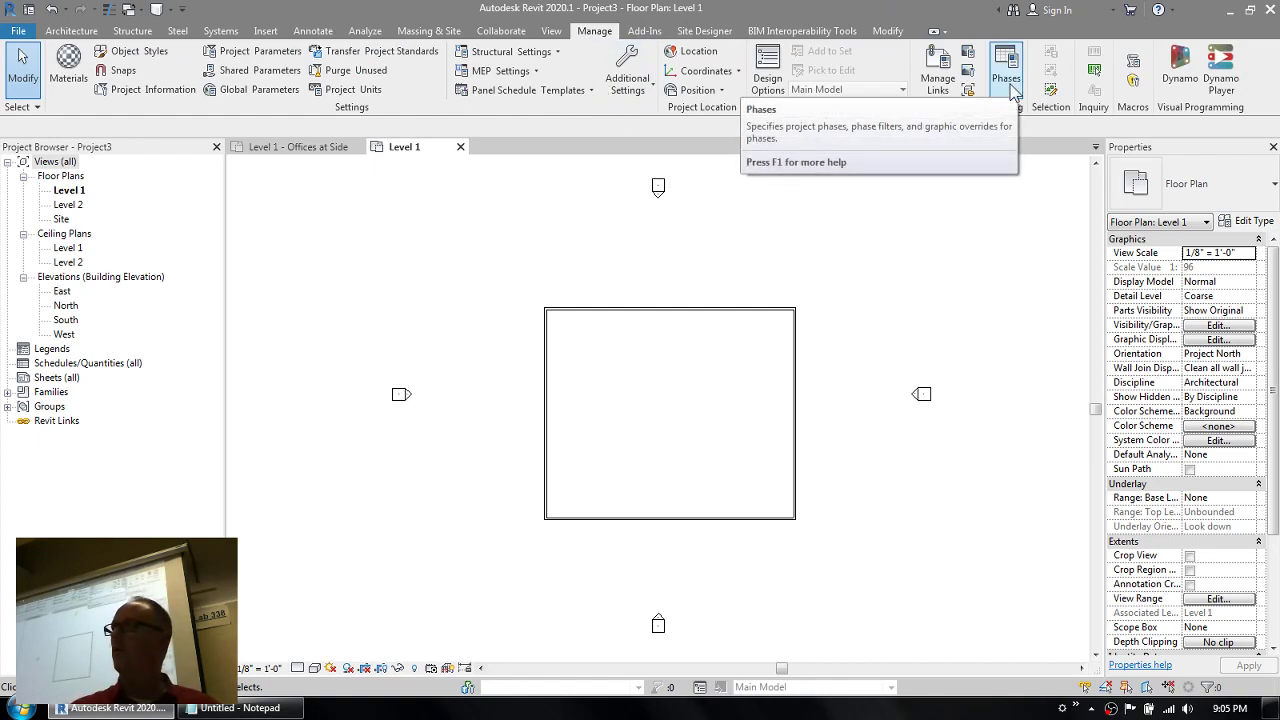
{"action": "left_click", "coordinate": [772, 97]}
{"action": "left_click_drag", "start_coordinate": [1090, 300], "coordinate": [1049, 183]}
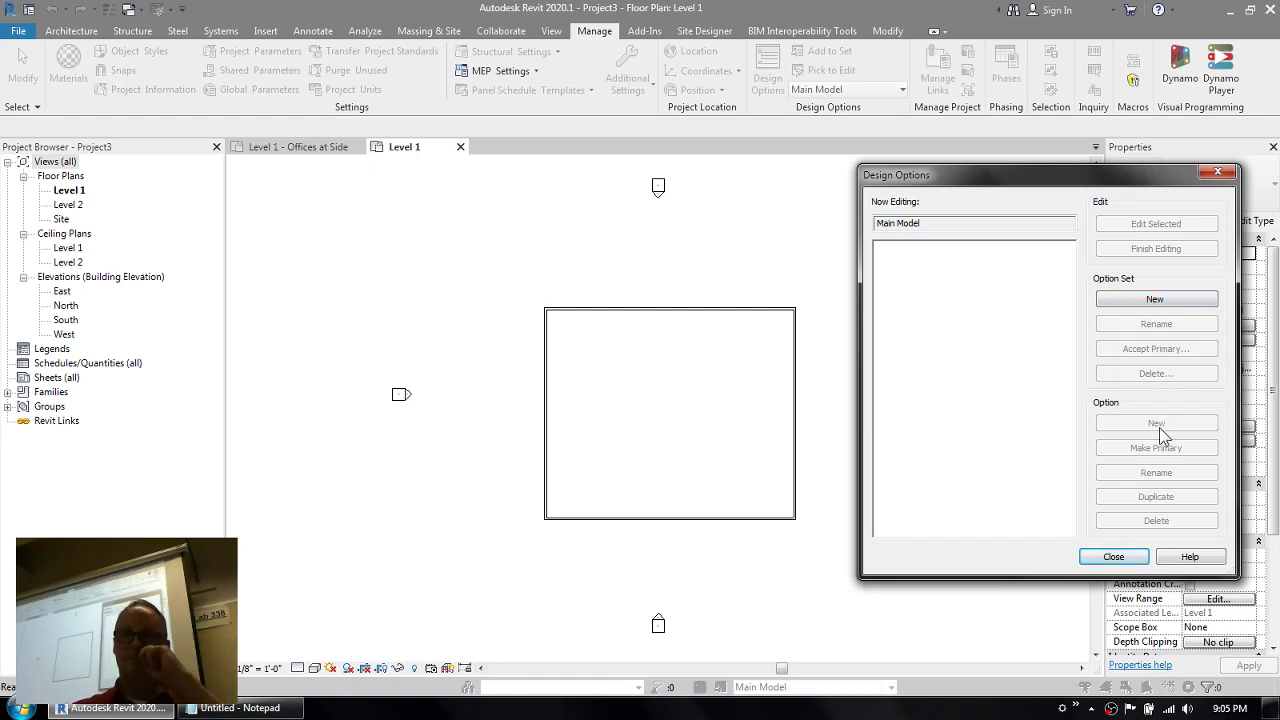
{"action": "left_click", "coordinate": [1167, 298]}
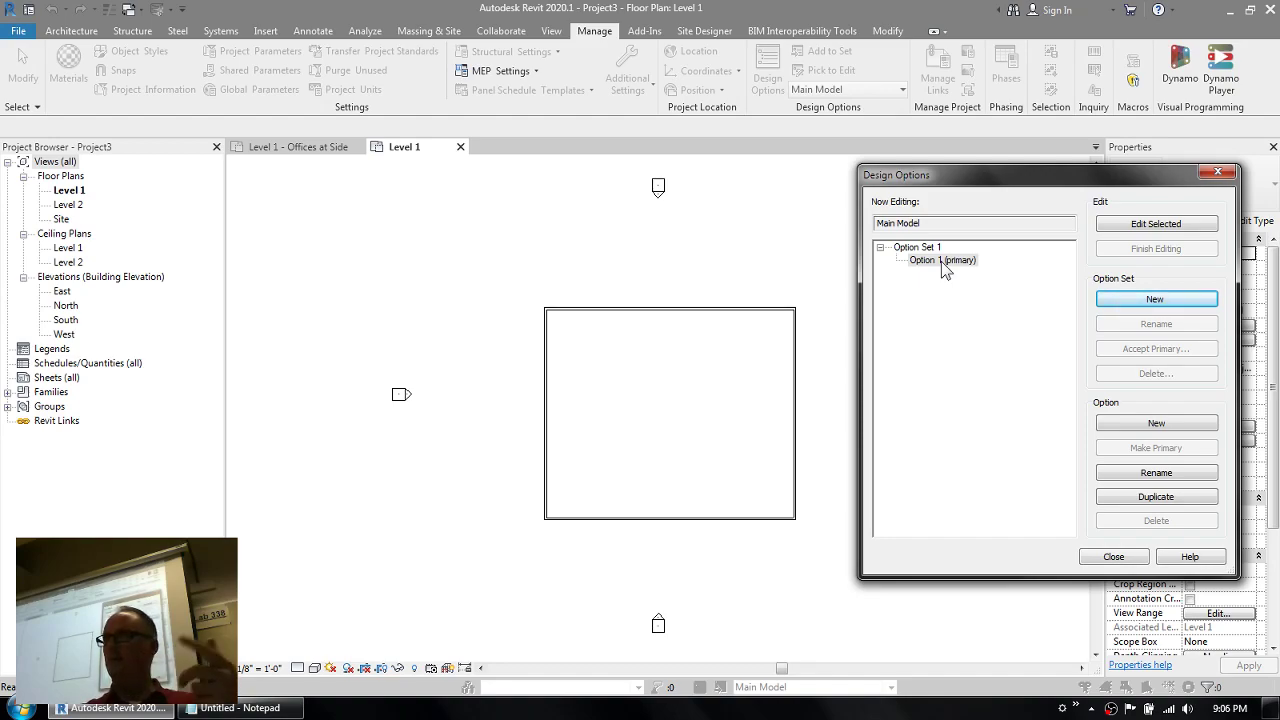
- Rename the new option set as Office Options
{"action": "left_click", "coordinate": [914, 248]}
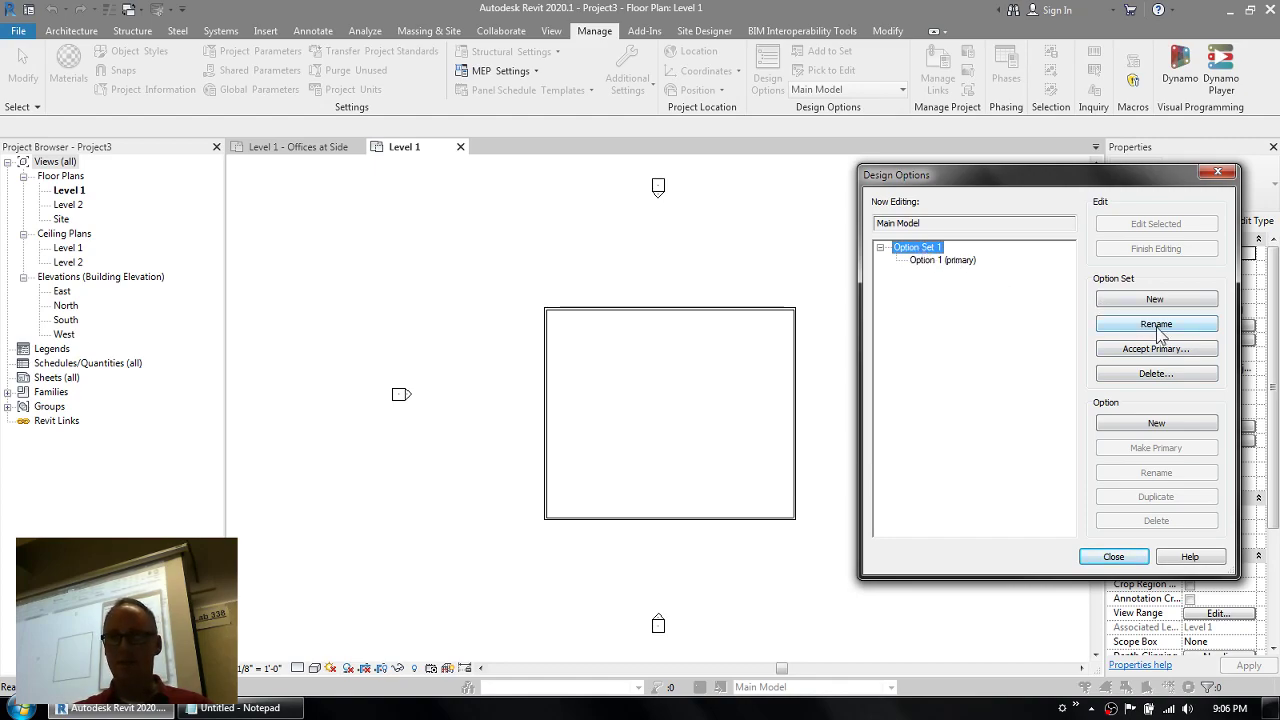
{"action": "left_click", "coordinate": [1156, 324]}
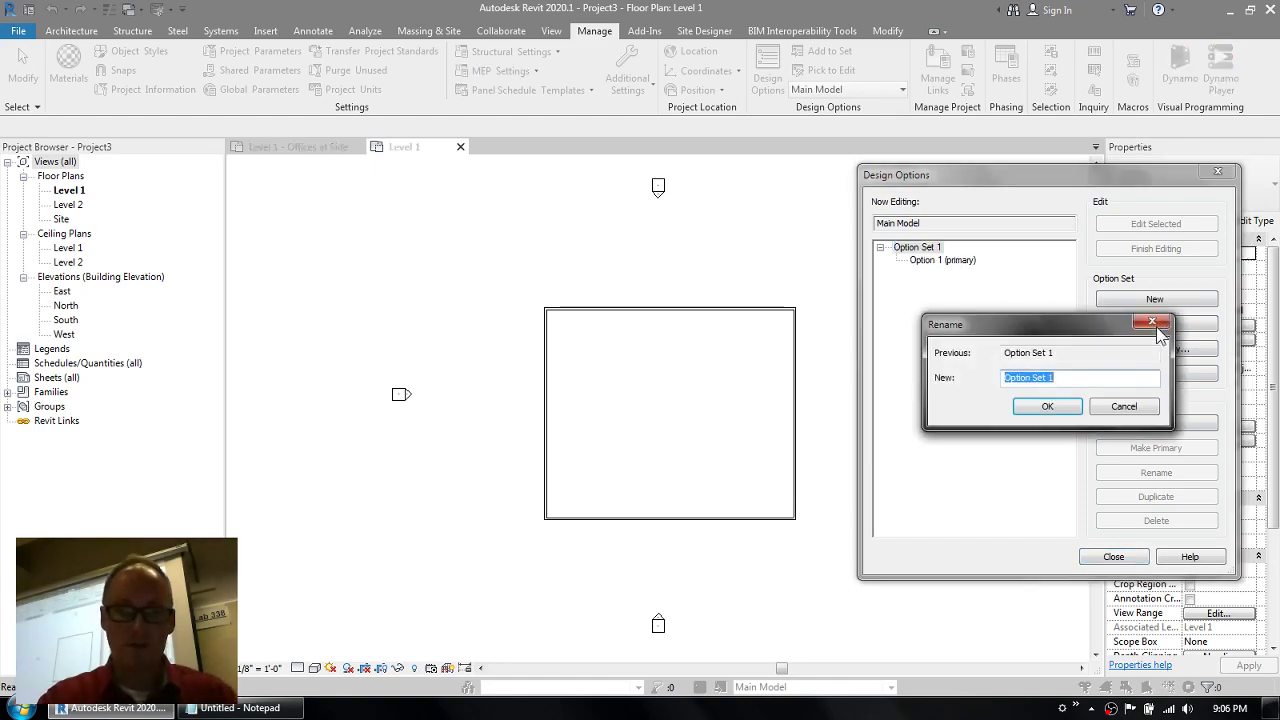
{"action": "type", "text": "O"}
{"action": "key", "text": "BackSpace"}
{"action": "type", "text": "Office "}
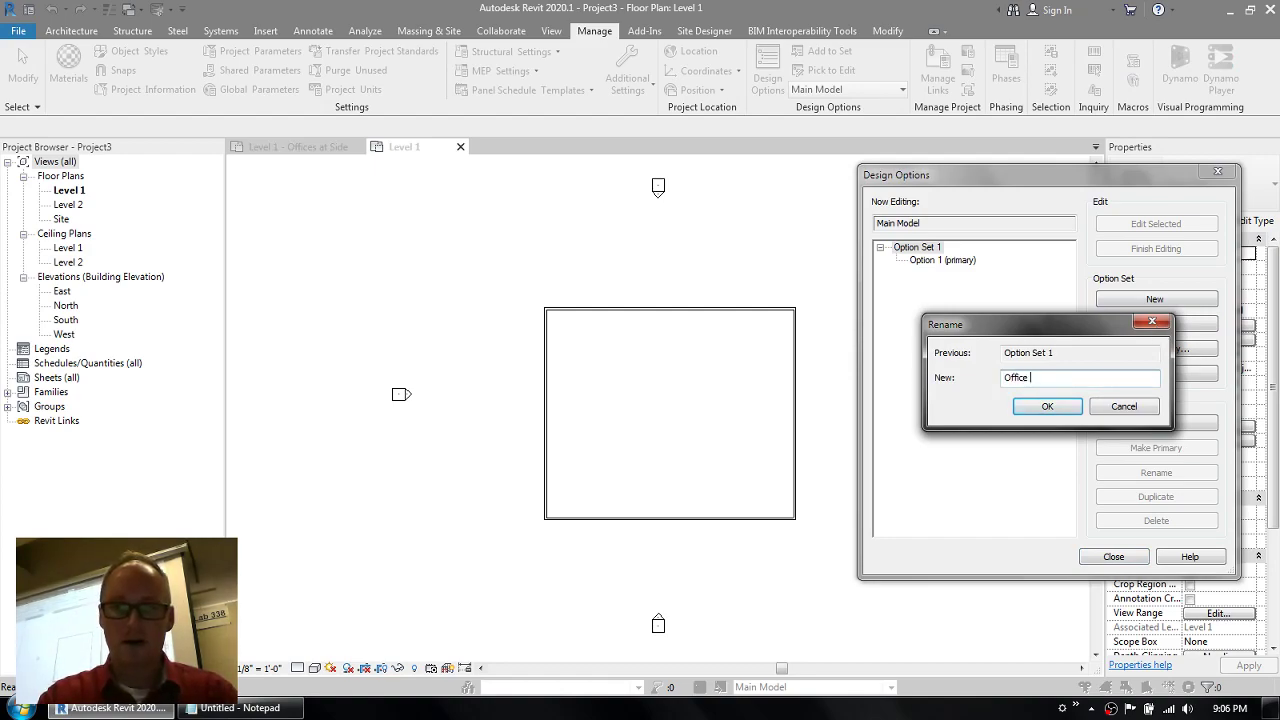
{"action": "type", "text": "Options"}
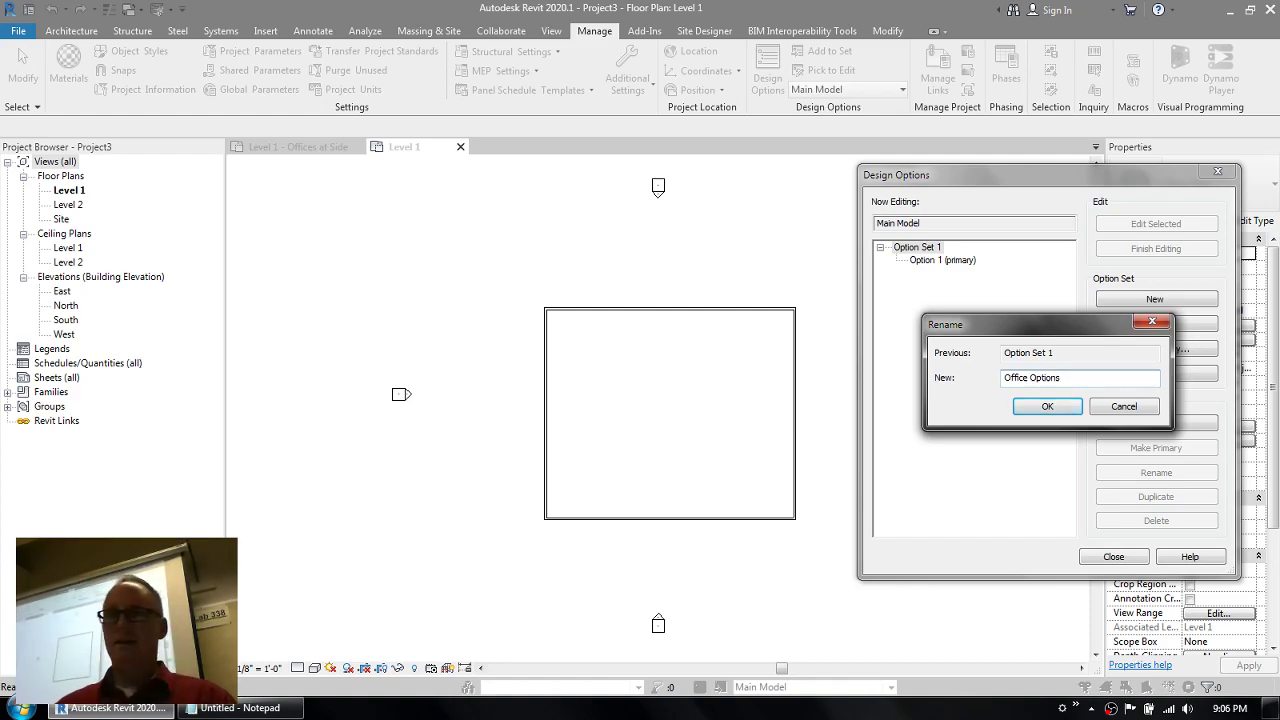
{"action": "left_click", "coordinate": [1047, 406]}
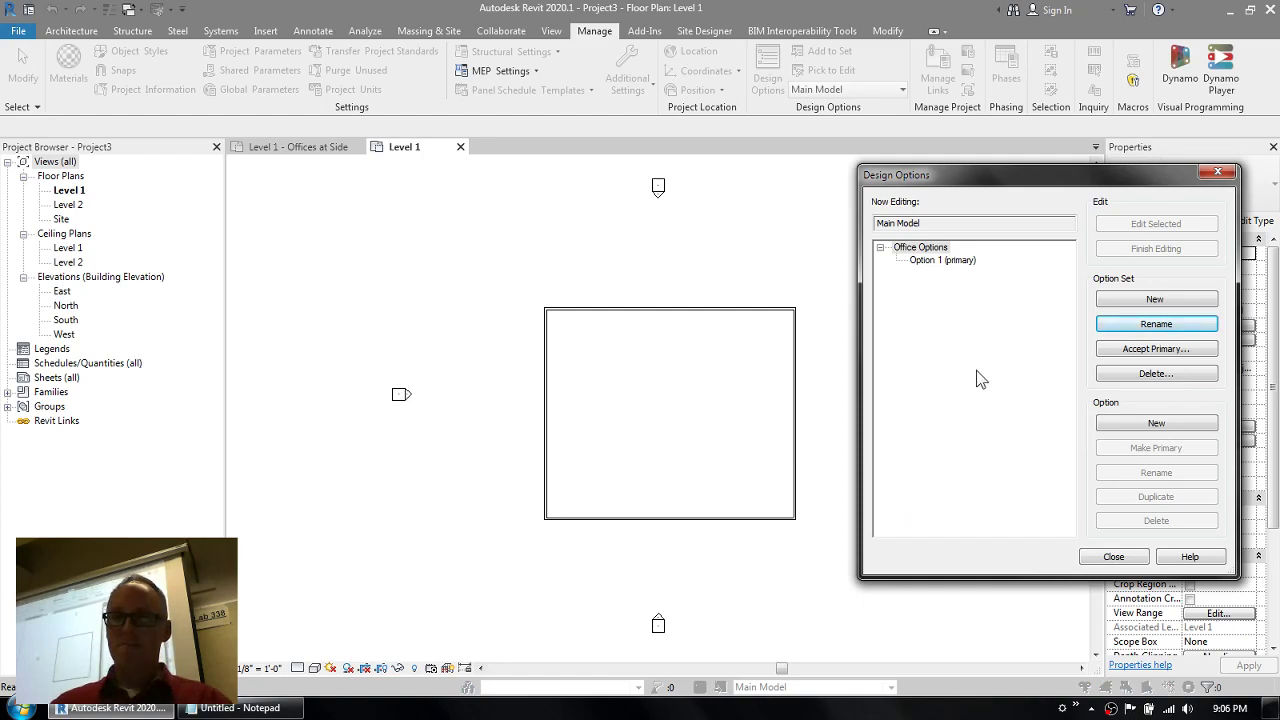
- Rename Option 1 in the Office Options set as "at Side"
{"action": "left_click", "coordinate": [935, 262]}
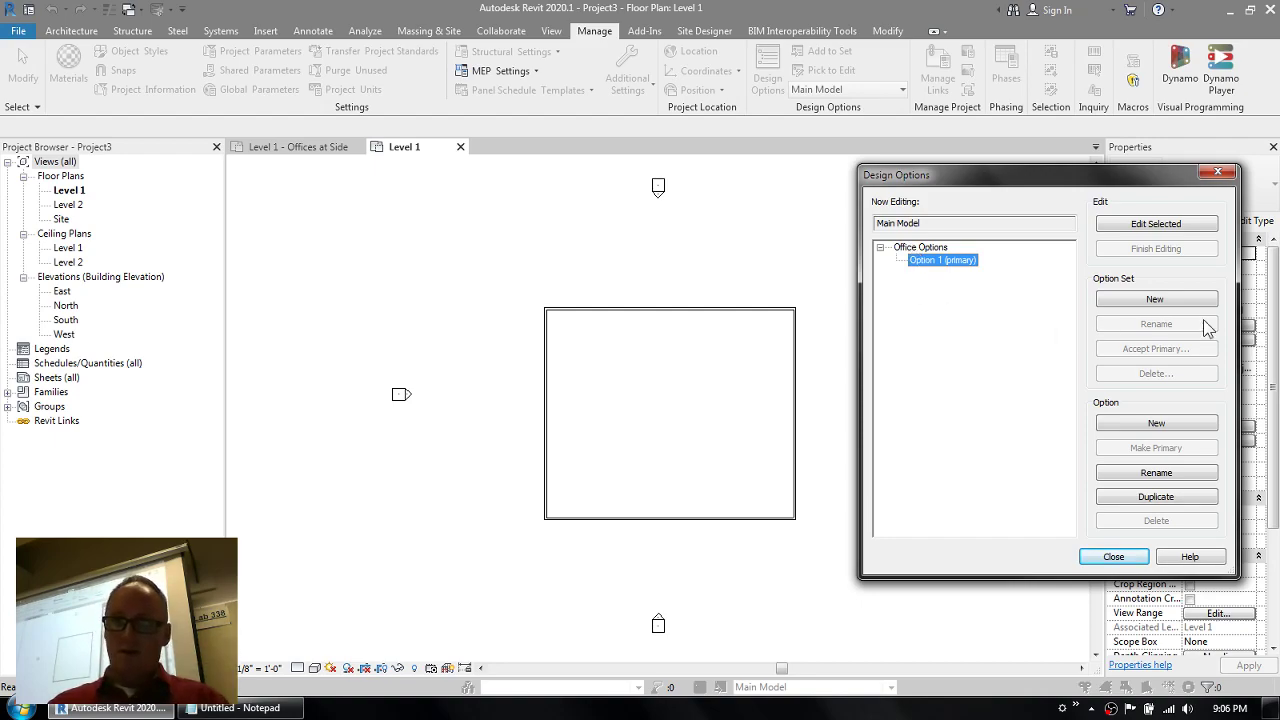
{"action": "left_click", "coordinate": [912, 248]}
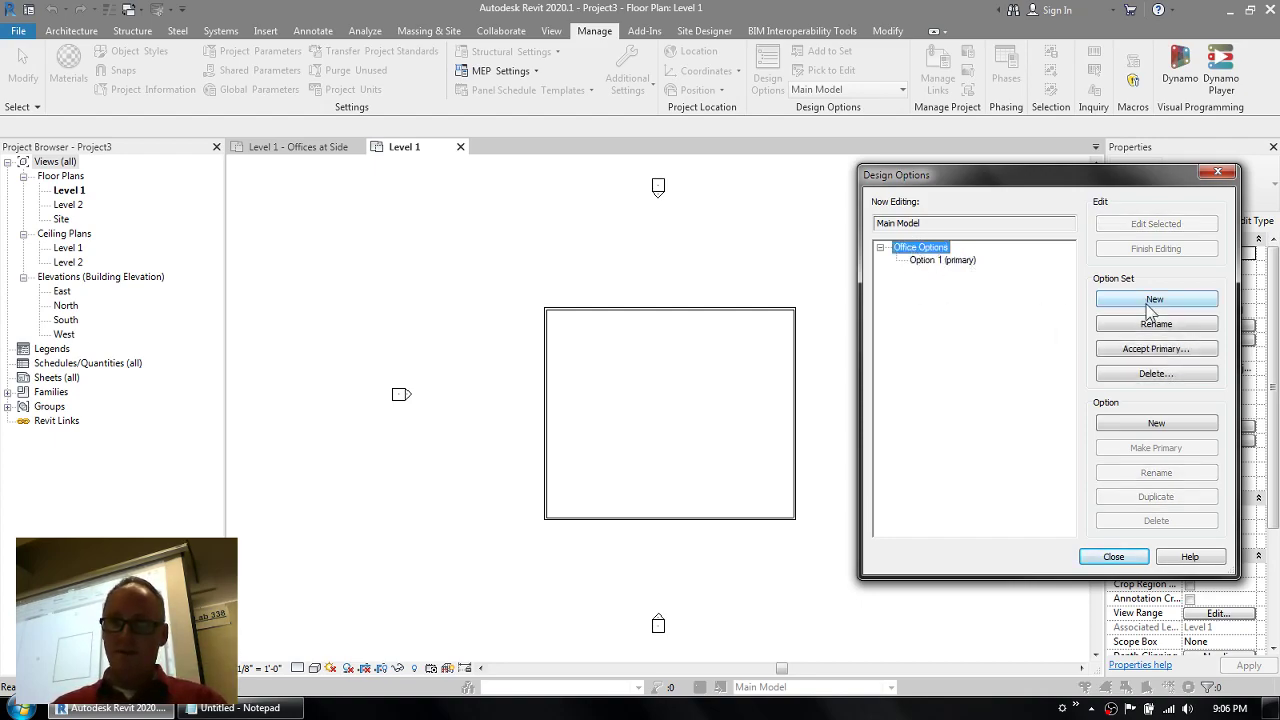
{"action": "left_click", "coordinate": [937, 260]}
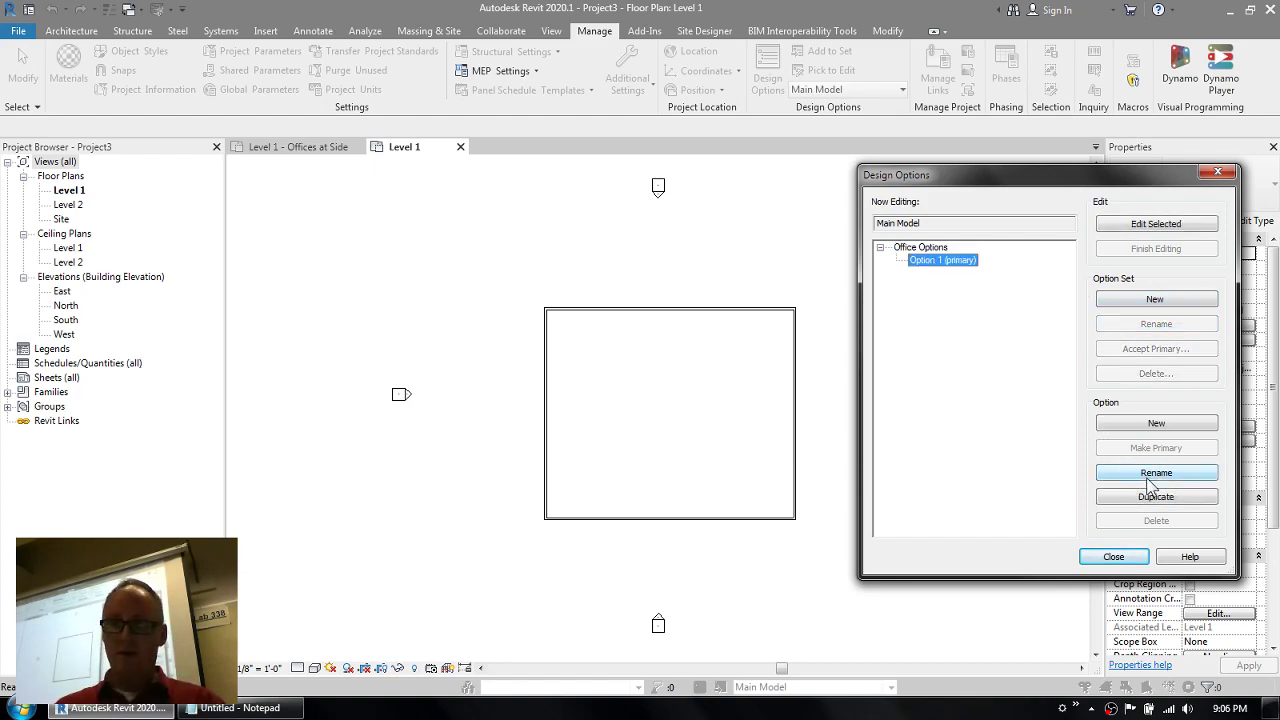
{"action": "left_click", "coordinate": [1148, 476]}
{"action": "type", "text": "at"}
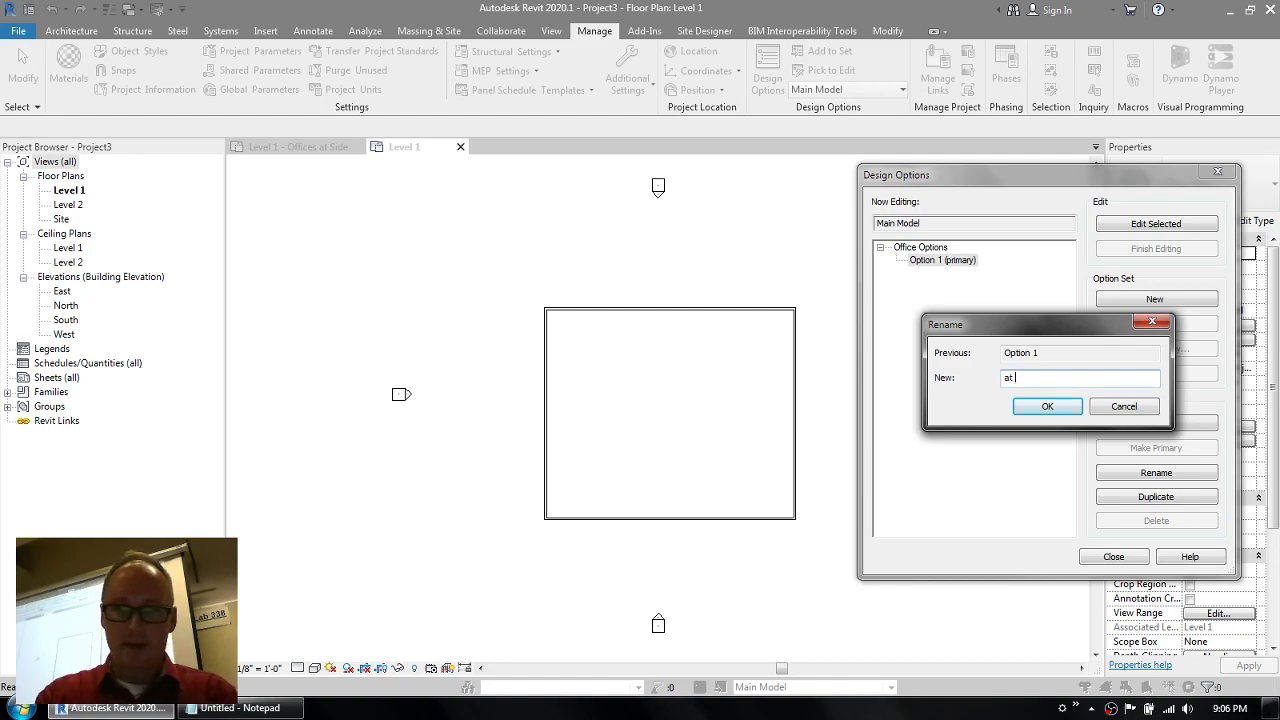
{"action": "type", "text": " Side"}
{"action": "key", "text": "Return"}
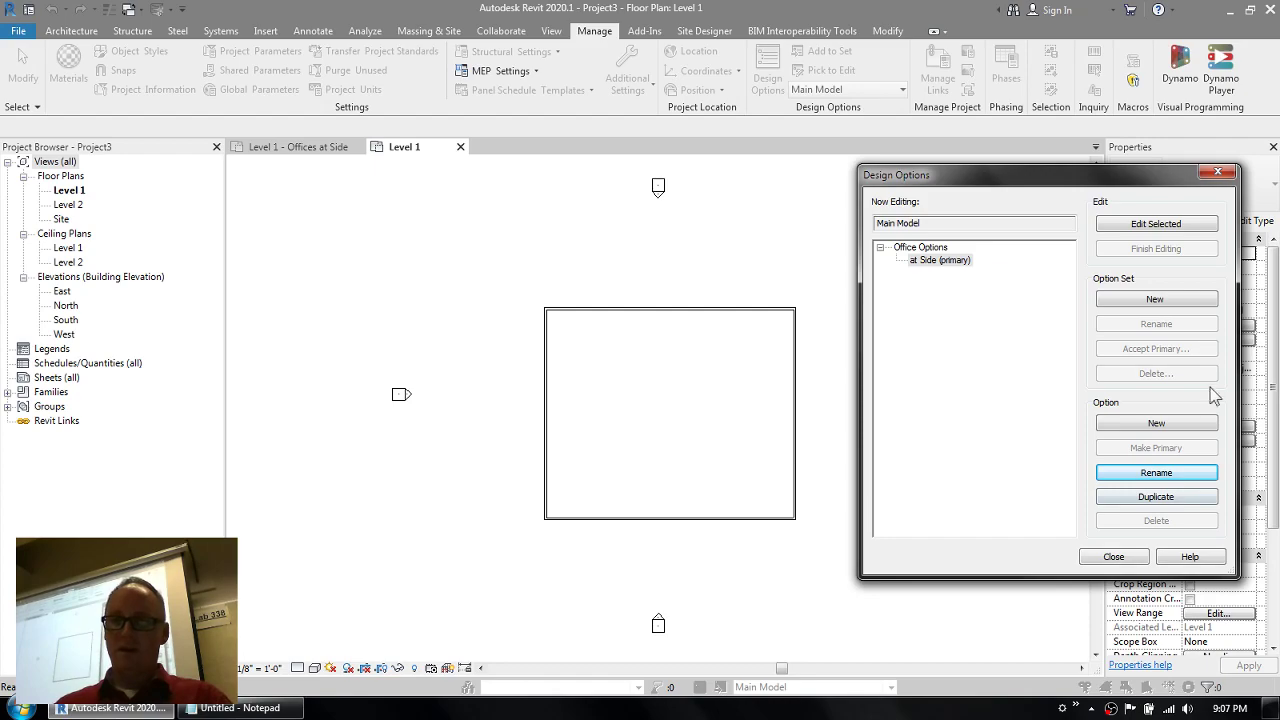
- Add a second option named "at Rear" to the Office Options set and close the Design Options settings
{"action": "left_click", "coordinate": [1146, 426]}
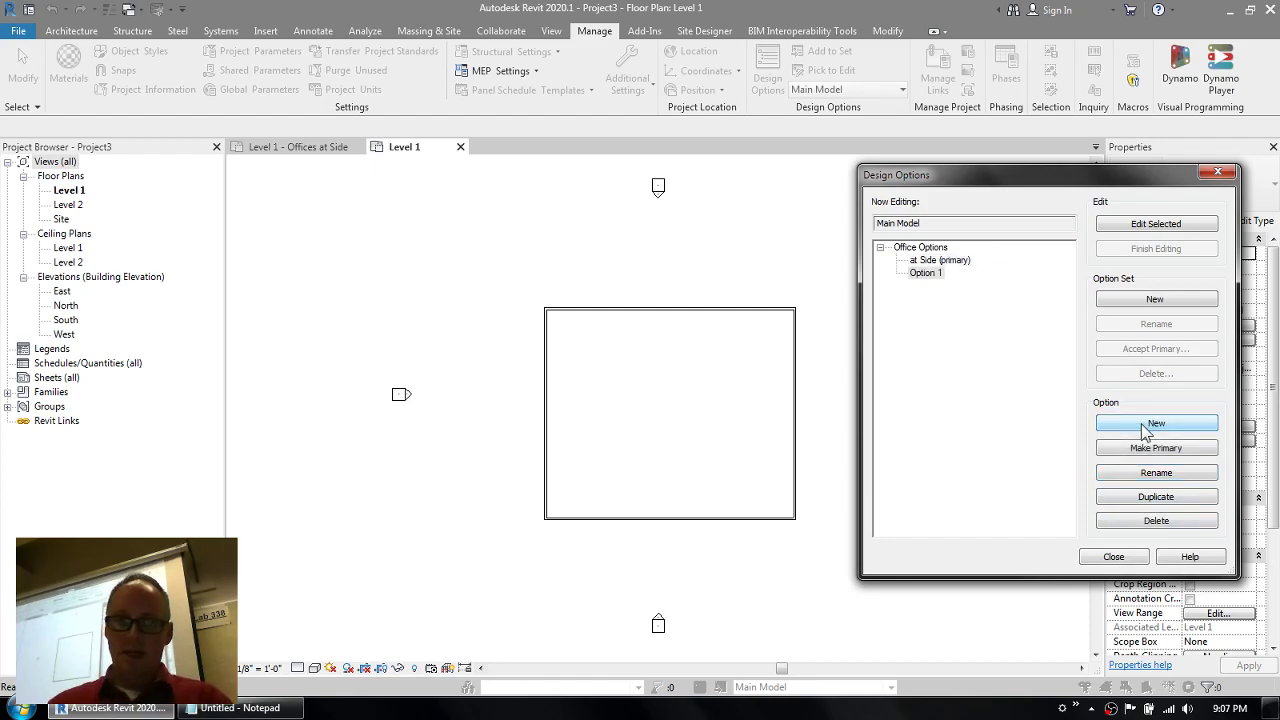
{"action": "left_click", "coordinate": [1155, 478]}
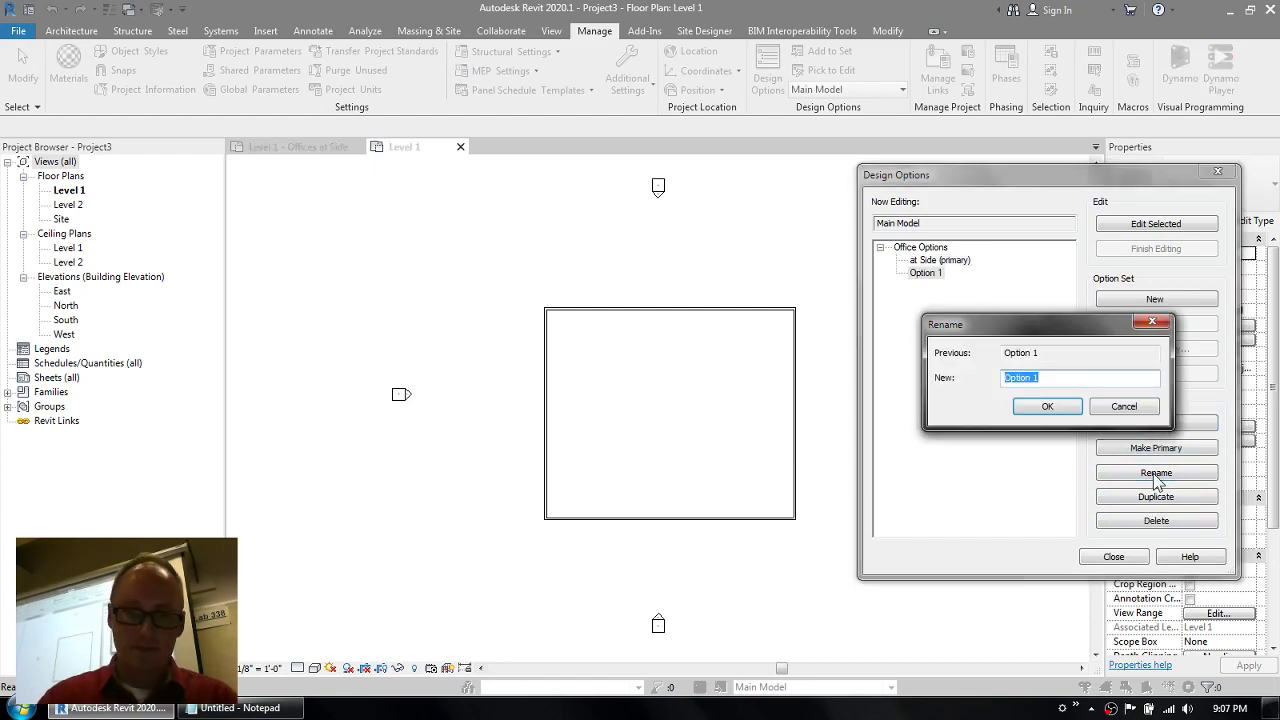
{"action": "type", "text": "at "}
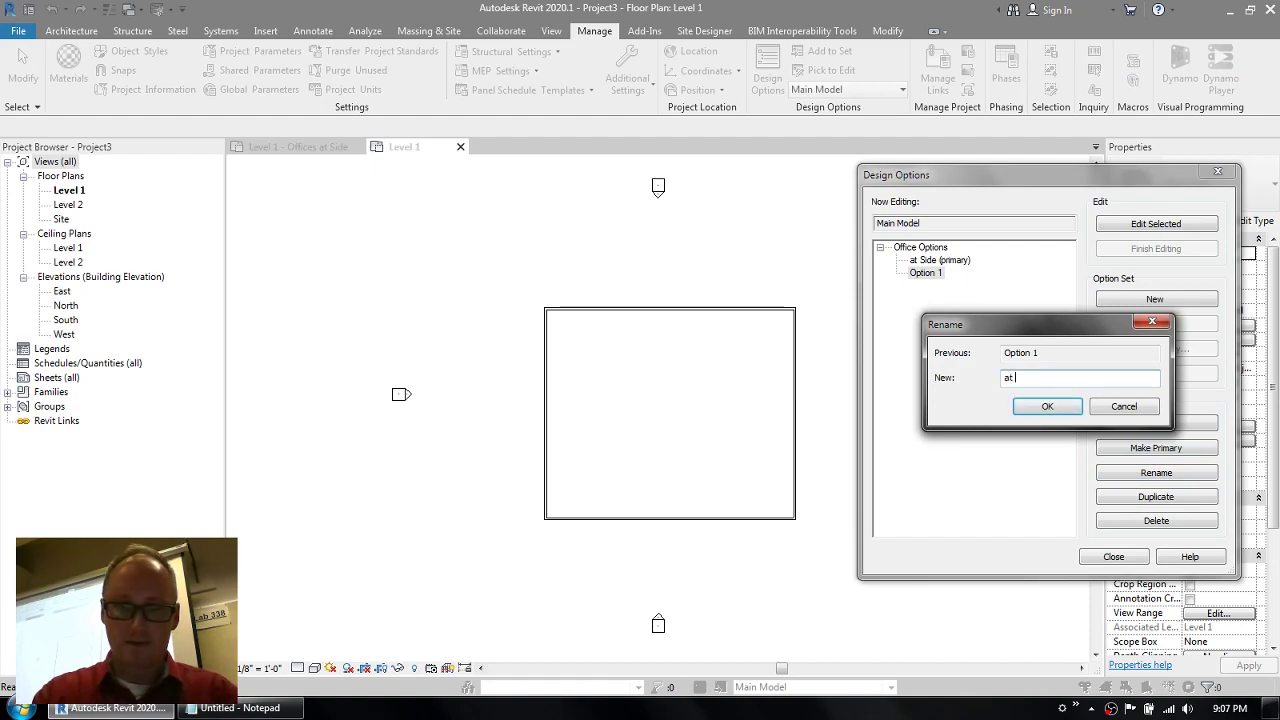
{"action": "type", "text": "Rear"}
{"action": "key", "text": "Return"}
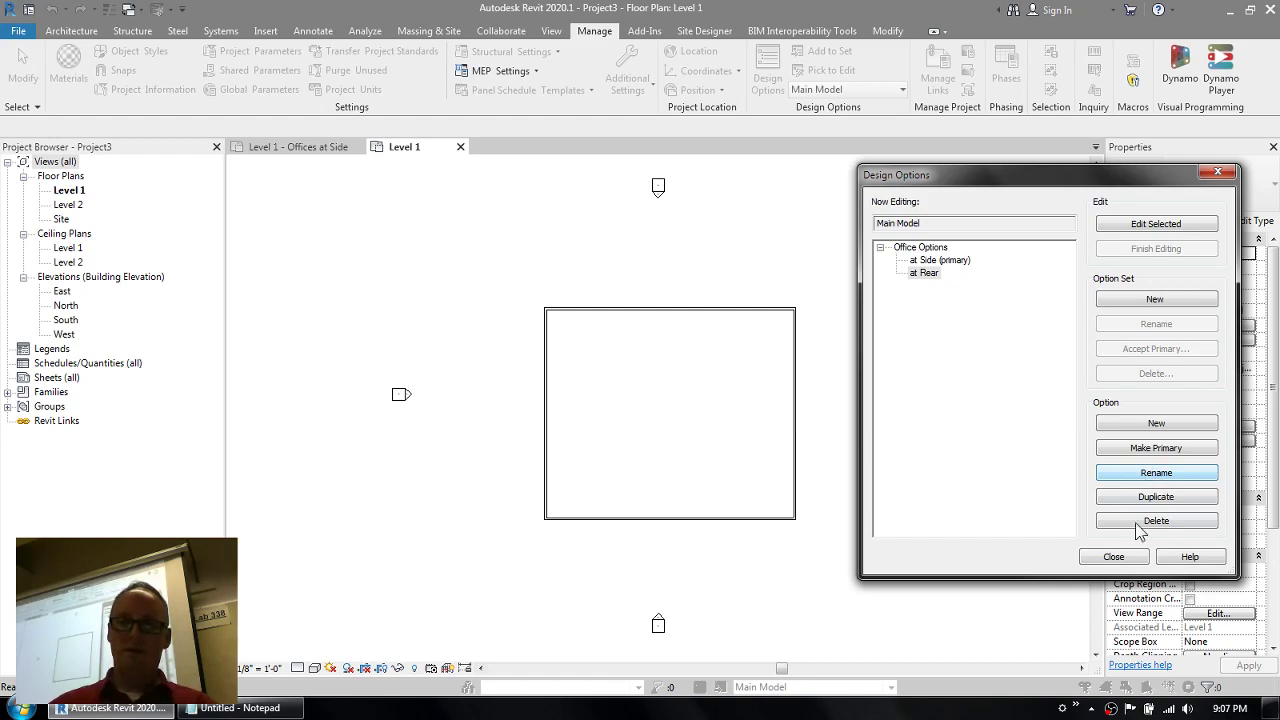
{"action": "left_click", "coordinate": [1113, 557]}
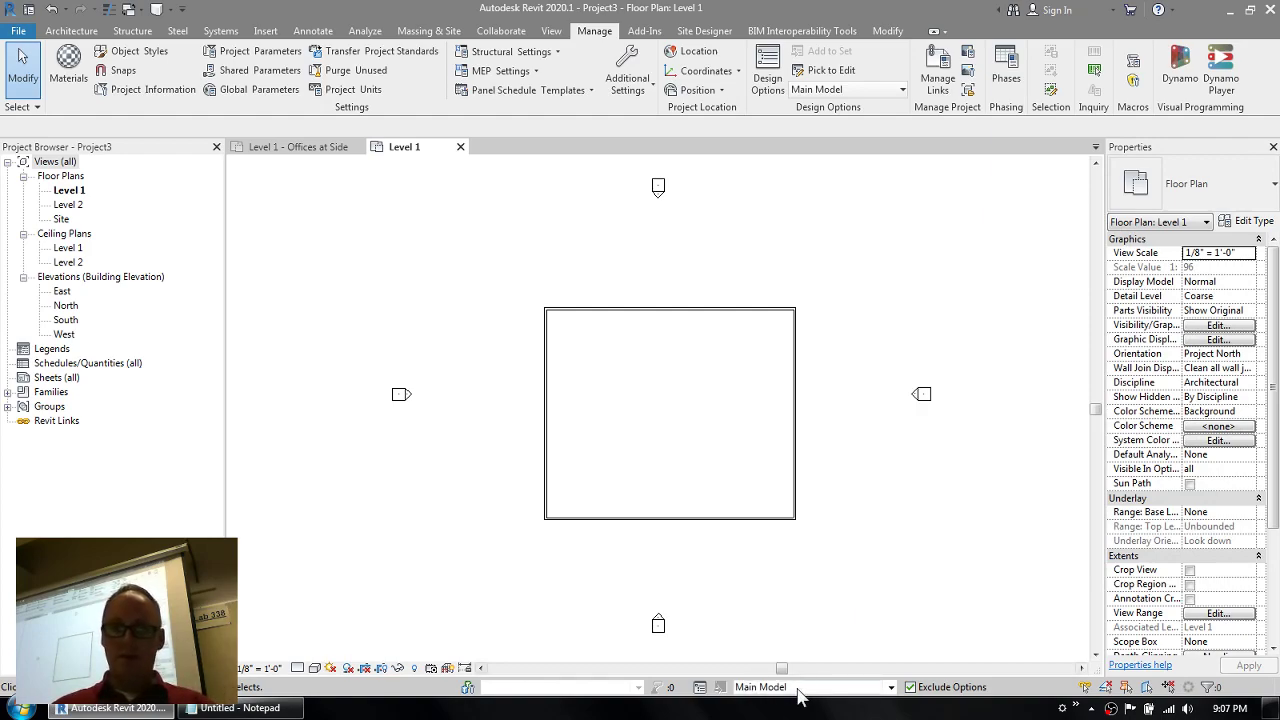
- Review which design options can be edited and how the Office Options set is organised, keeping Main Model active
{"action": "left_click", "coordinate": [889, 688]}
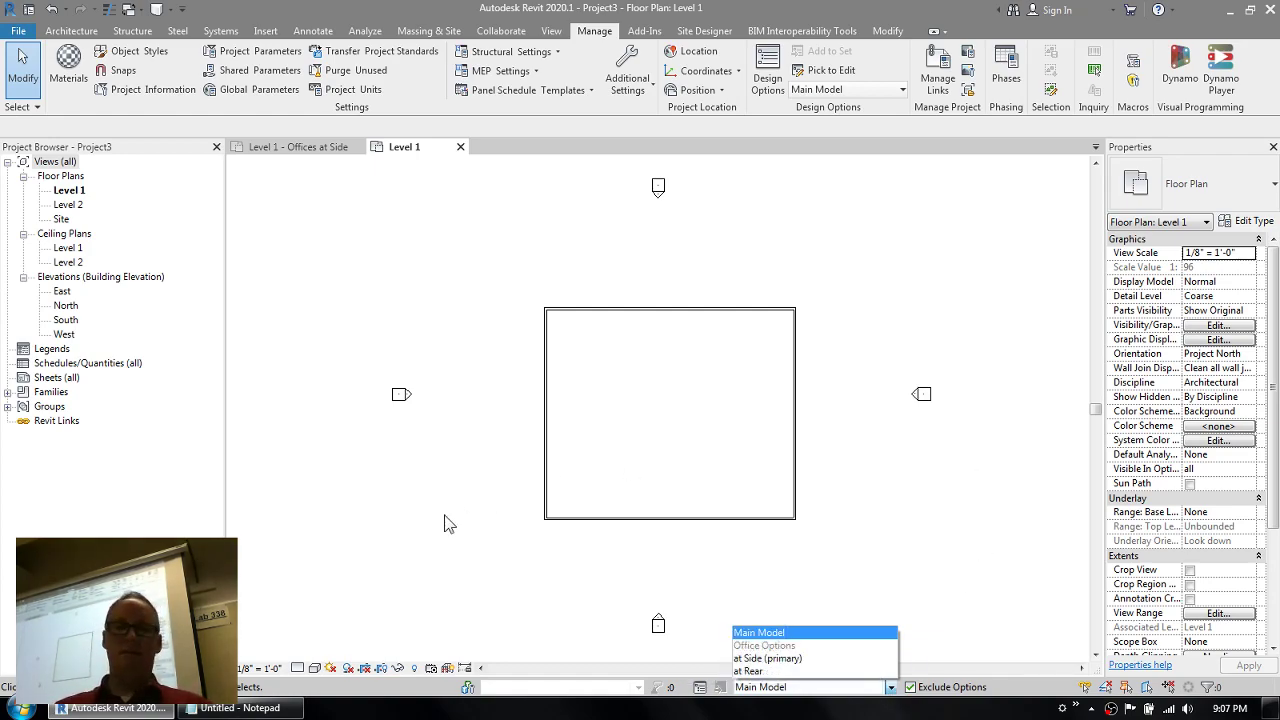
{"action": "left_click", "coordinate": [759, 633]}
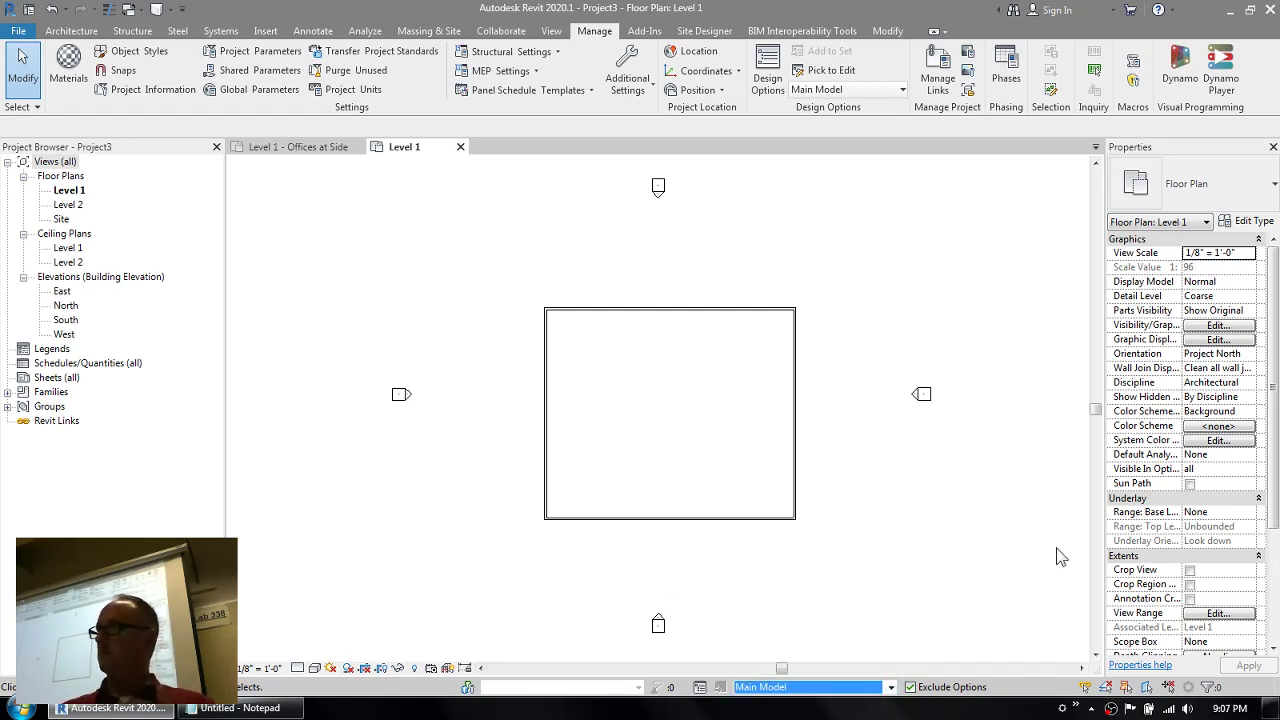
{"action": "left_click", "coordinate": [889, 687]}
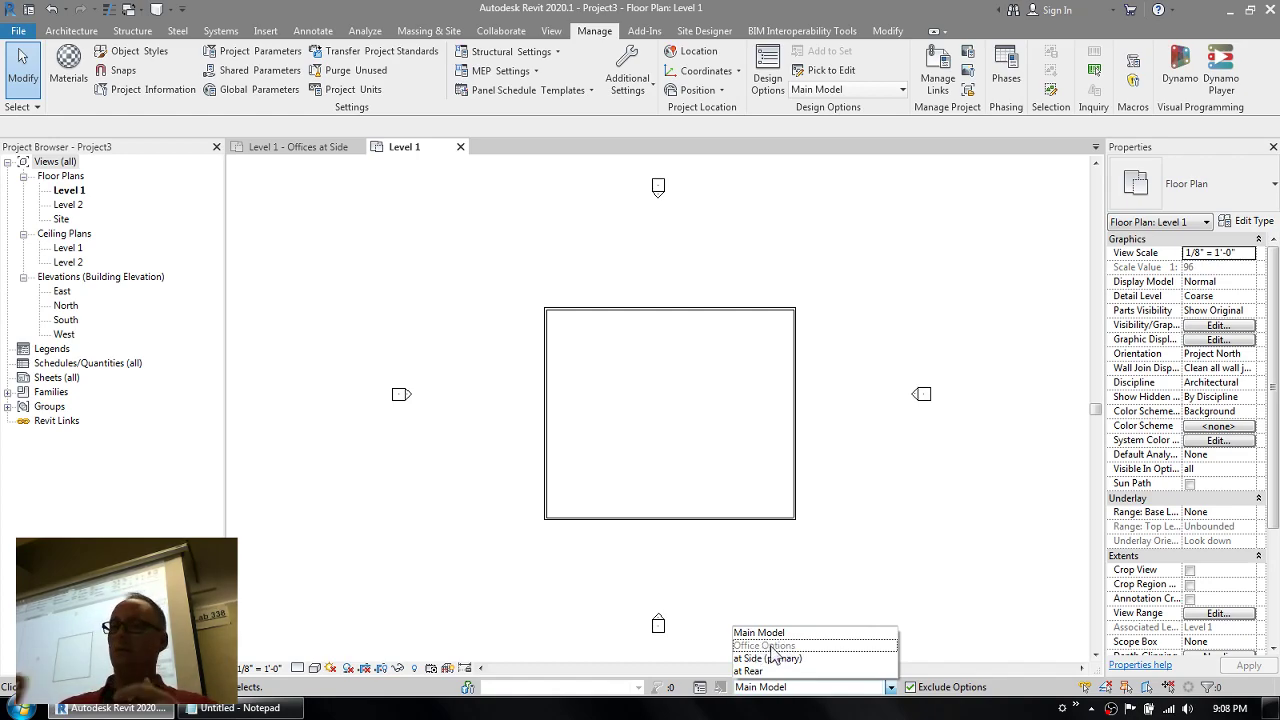
{"action": "left_click", "coordinate": [797, 632]}
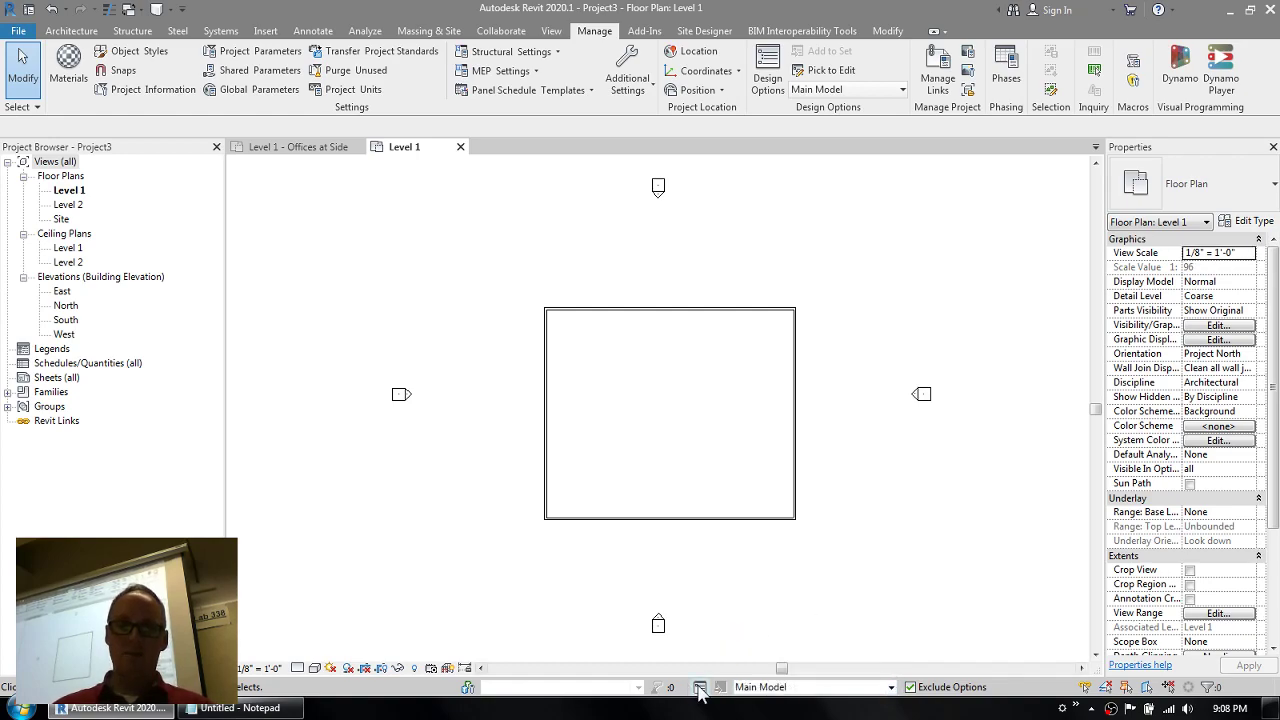
{"action": "left_click", "coordinate": [700, 687]}
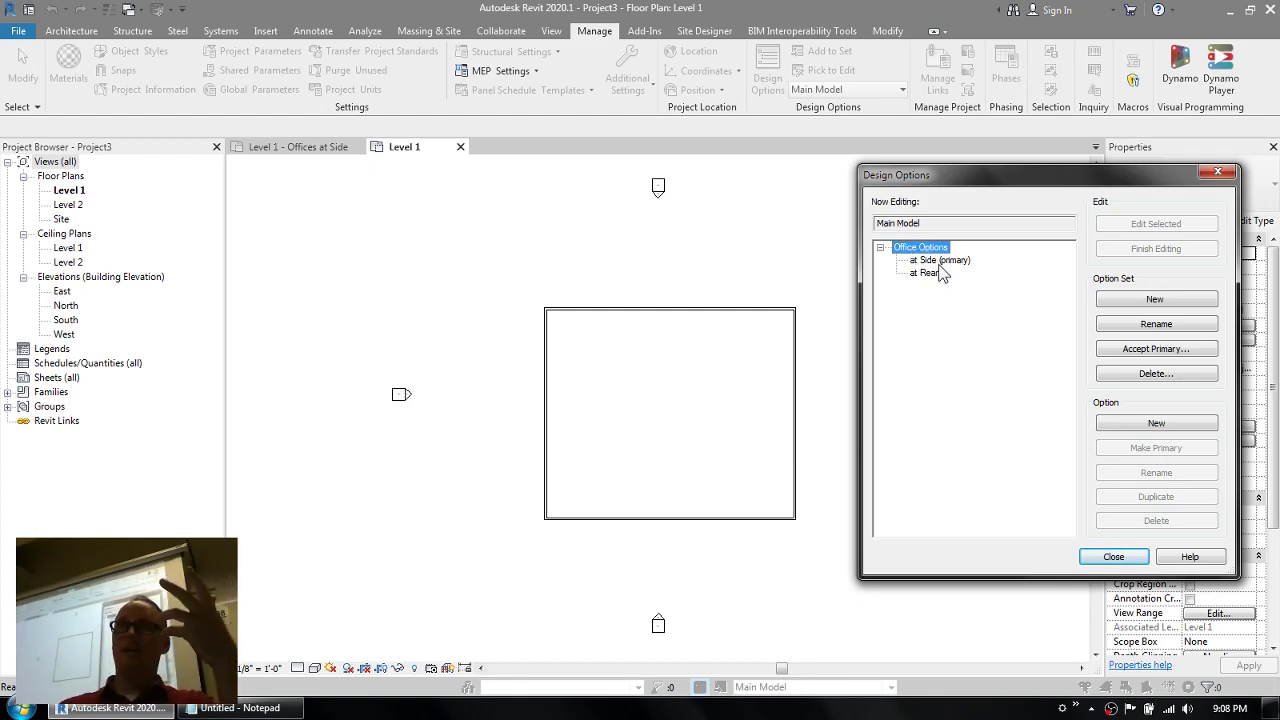
{"action": "left_click", "coordinate": [1110, 554]}
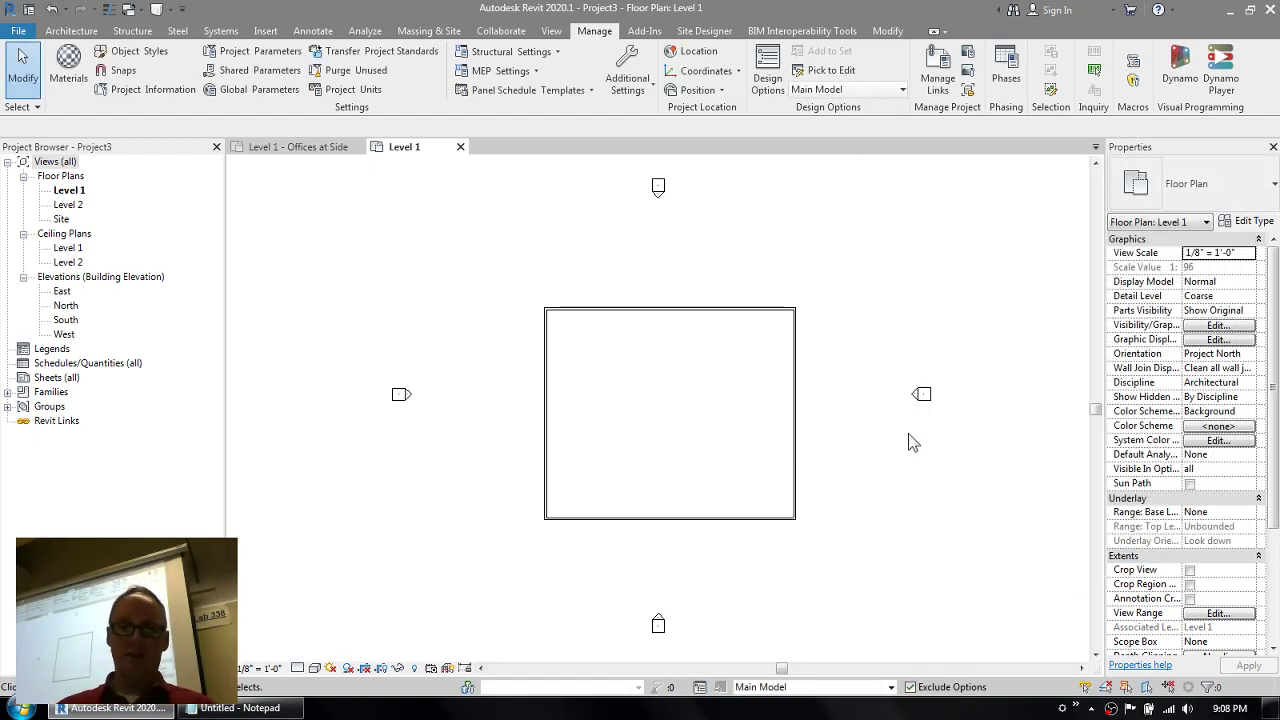
- Make the at Side option active and enclose the building's lower-left corner with Generic - 8" walls, about 17'-6" wide and 40'-0" long
{"action": "left_click", "coordinate": [788, 688]}
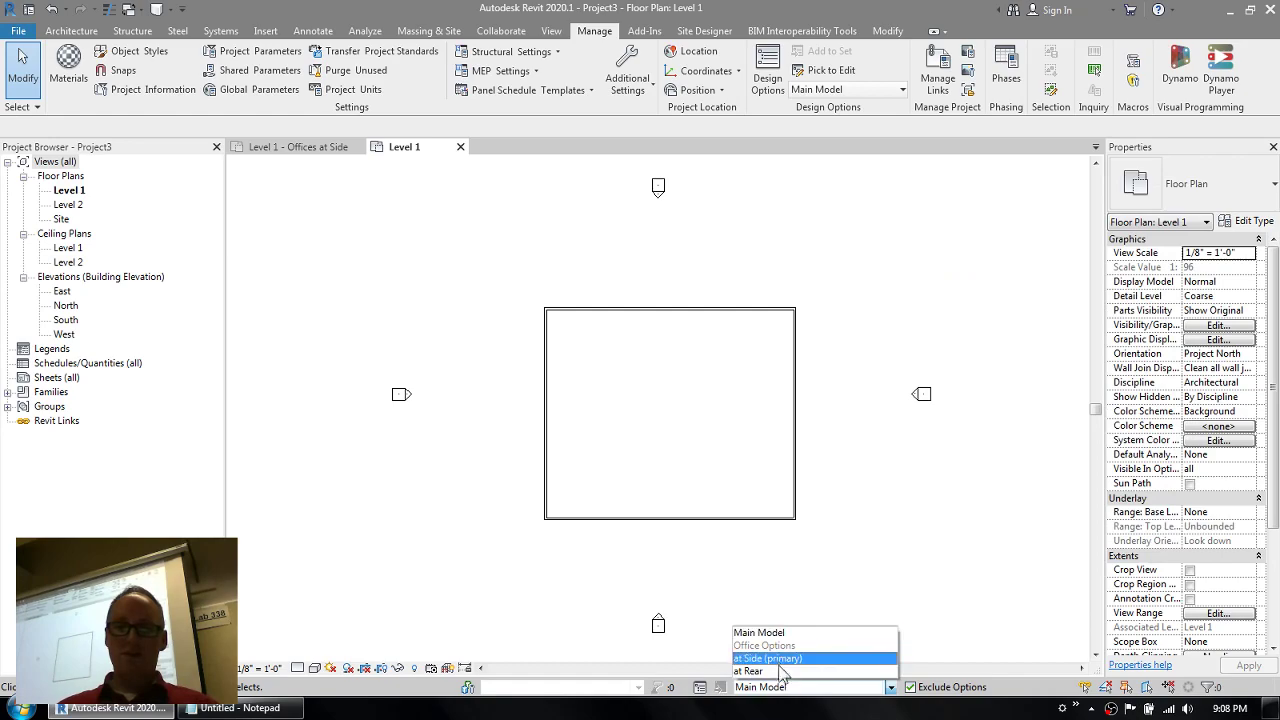
{"action": "left_click", "coordinate": [777, 660]}
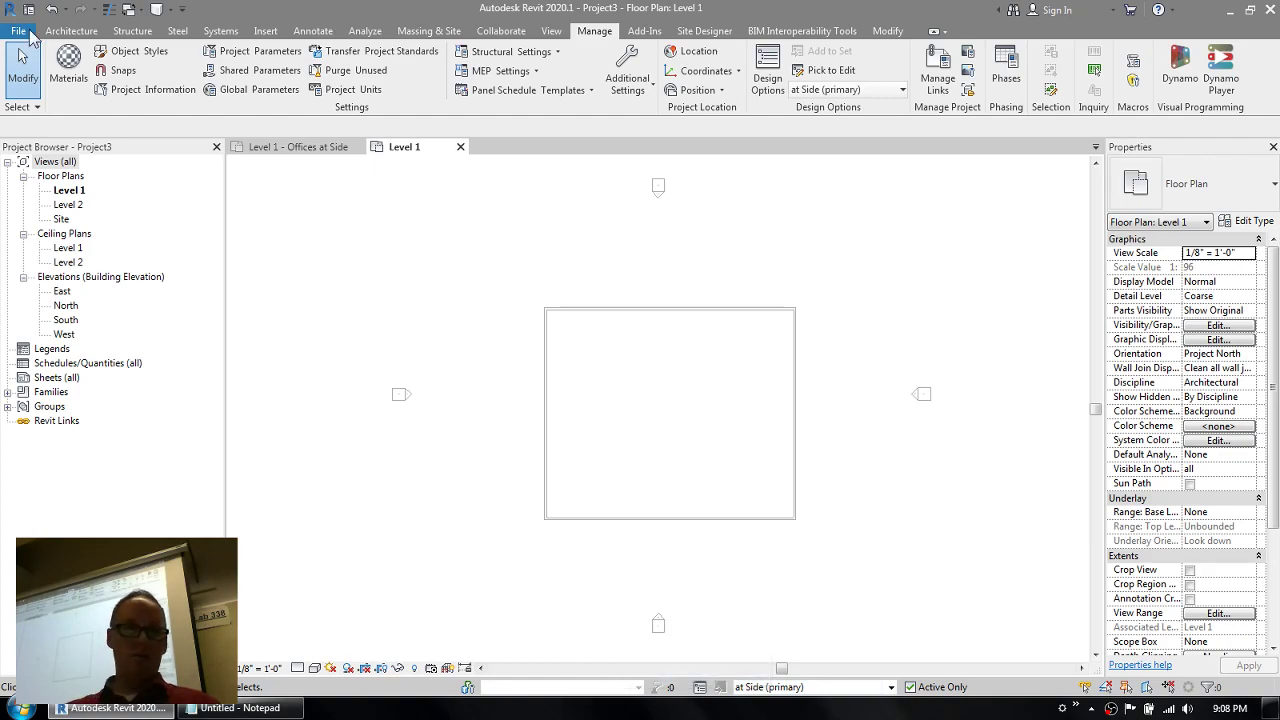
{"action": "left_click", "coordinate": [71, 31]}
{"action": "left_click", "coordinate": [65, 62]}
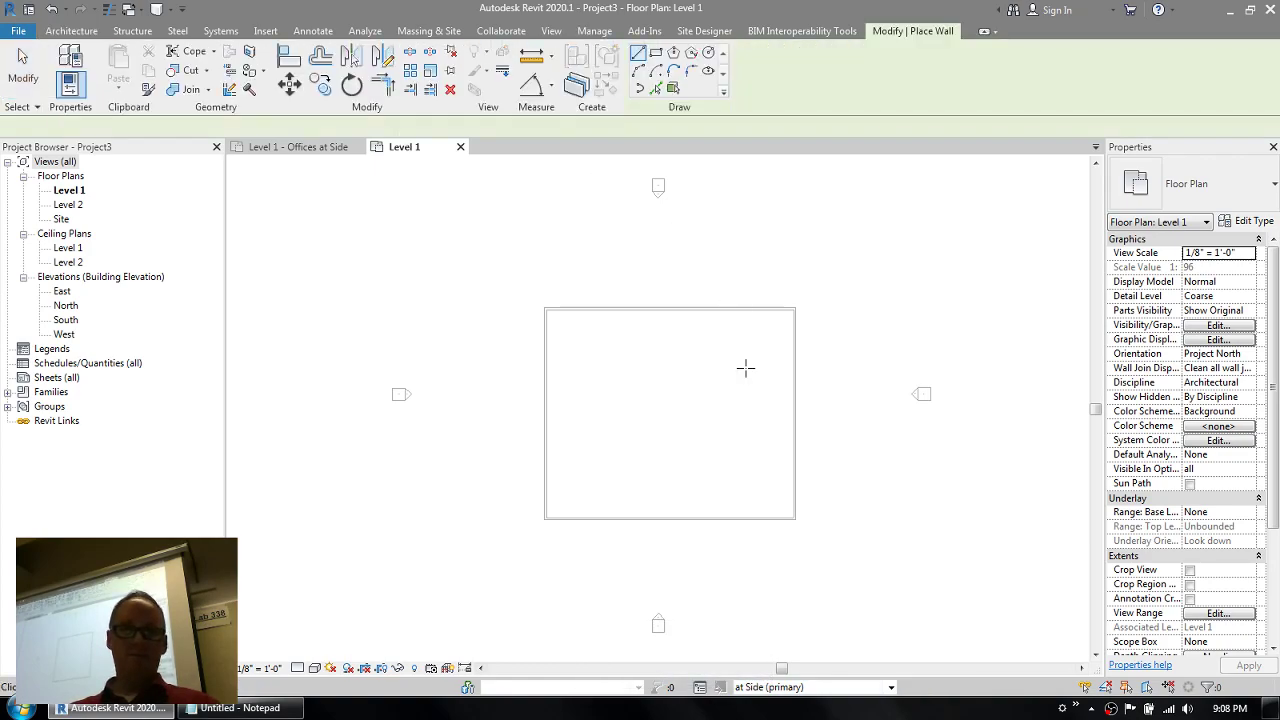
{"action": "left_click", "coordinate": [546, 392]}
{"action": "left_click", "coordinate": [600, 392]}
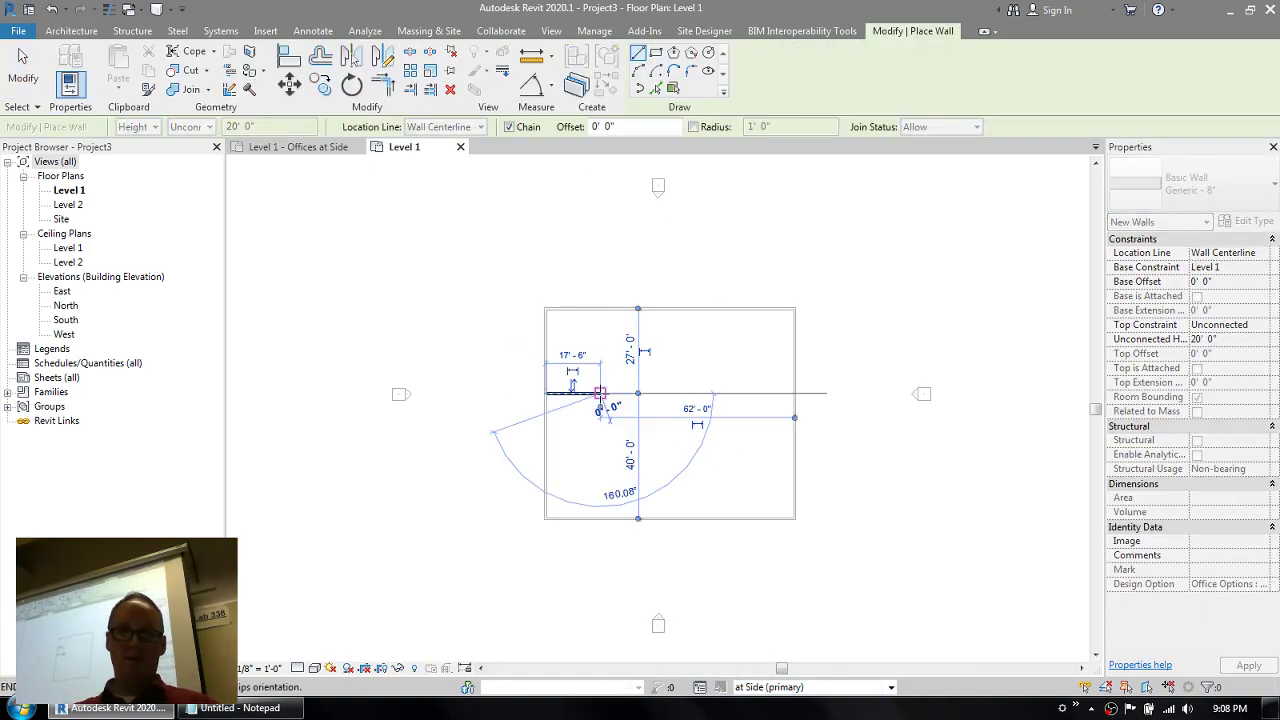
{"action": "left_click", "coordinate": [600, 518]}
{"action": "key", "text": "Escape"}
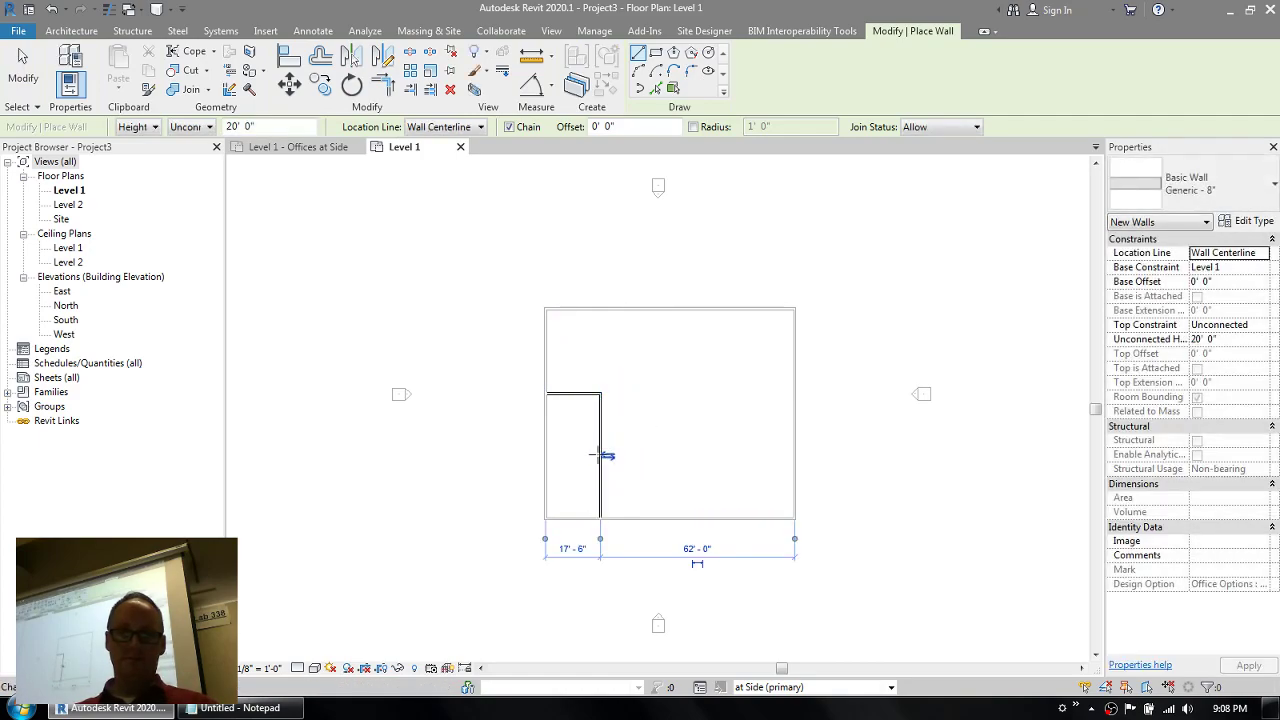
- Divide the side enclosure into three offices with two horizontal walls, about 12'-0" from its upper and lower ends
{"action": "left_click", "coordinate": [546, 430]}
{"action": "left_click", "coordinate": [600, 430]}
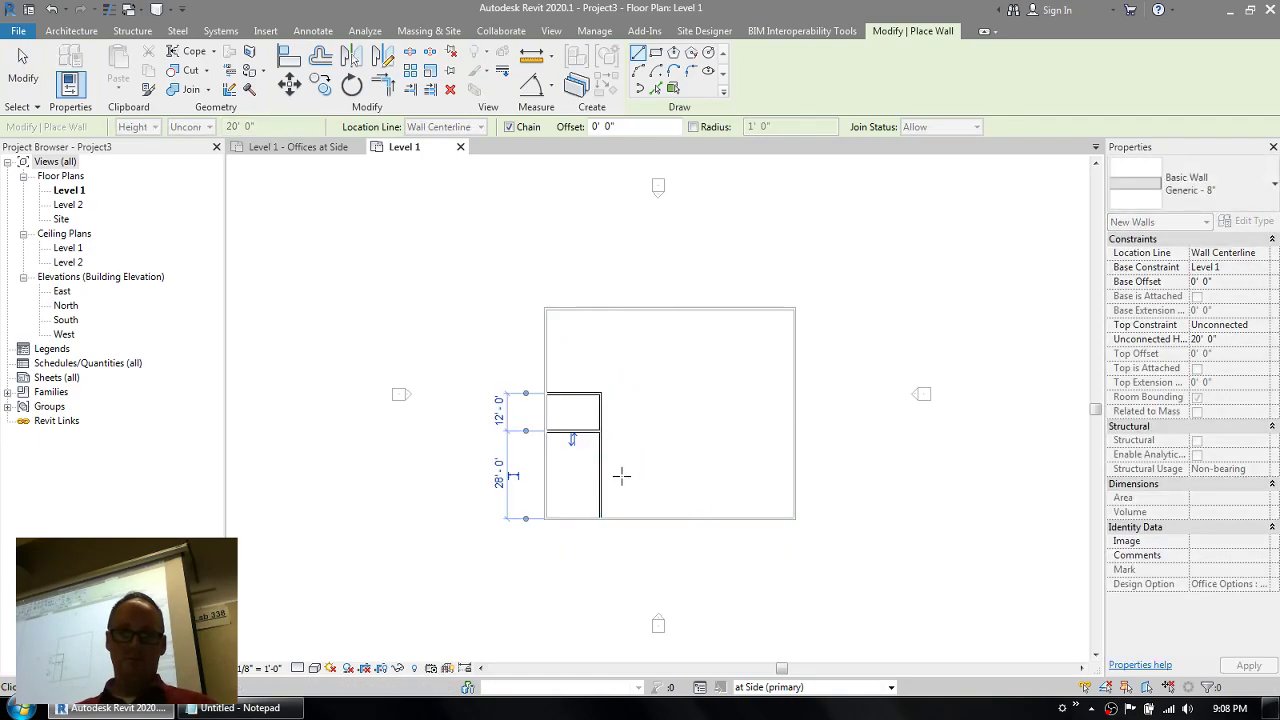
{"action": "key", "text": "Escape"}
{"action": "left_click", "coordinate": [540, 482]}
{"action": "left_click", "coordinate": [600, 480]}
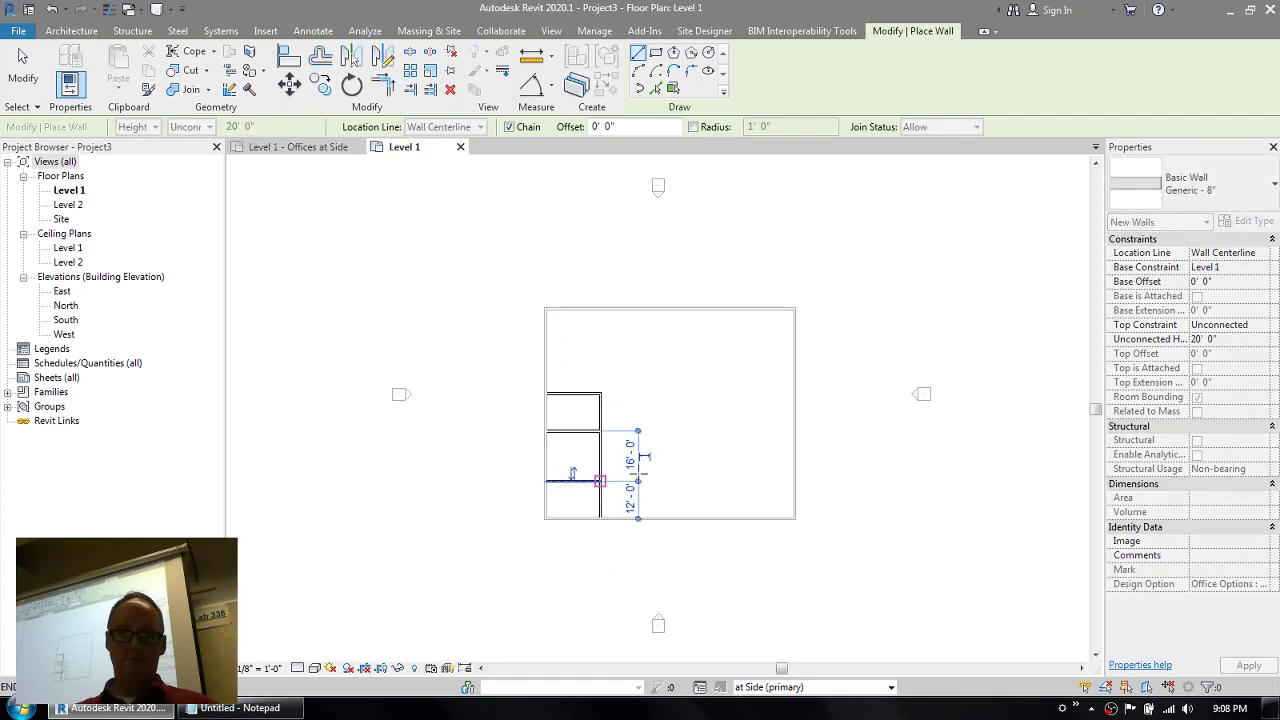
{"action": "key", "text": "Escape"}
- Place a Single-Flush 36" x 84" door in the long vertical wall of each of the three side offices
{"action": "left_click", "coordinate": [50, 31]}
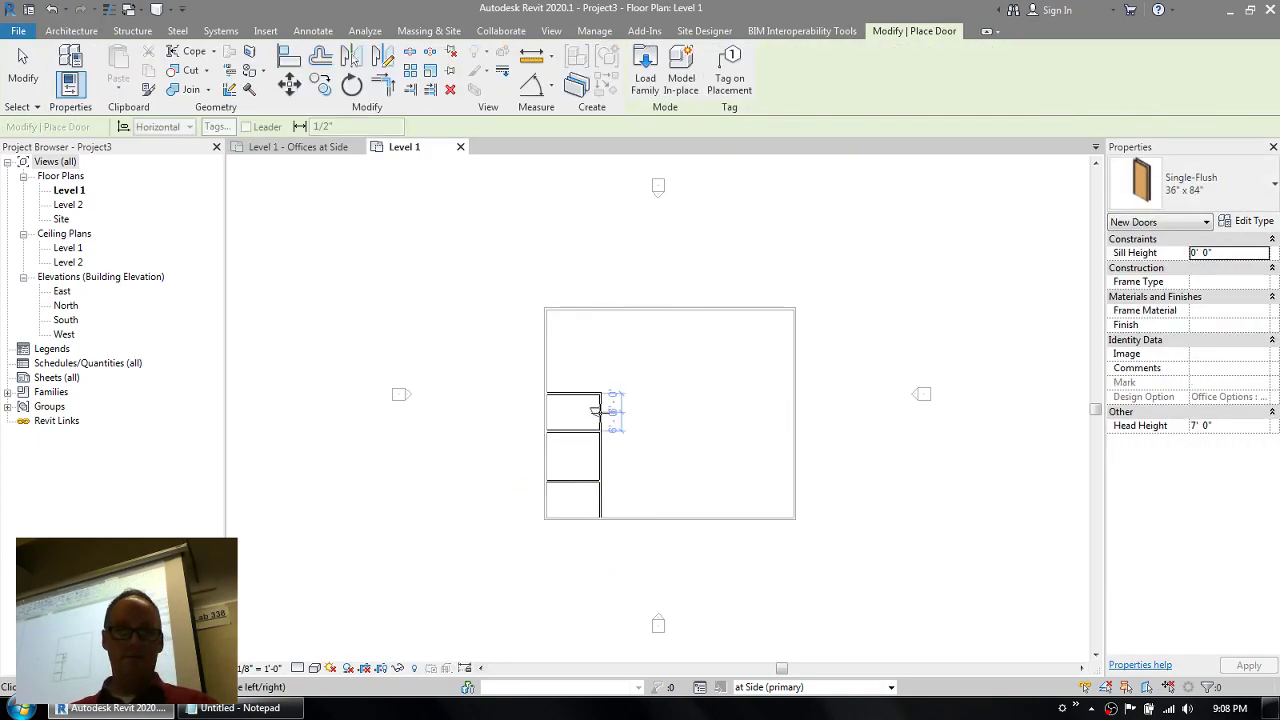
{"action": "left_click", "coordinate": [598, 410]}
{"action": "left_click", "coordinate": [595, 452]}
{"action": "left_click", "coordinate": [595, 497]}
{"action": "key", "text": "Escape"}
{"action": "key", "text": "Escape"}
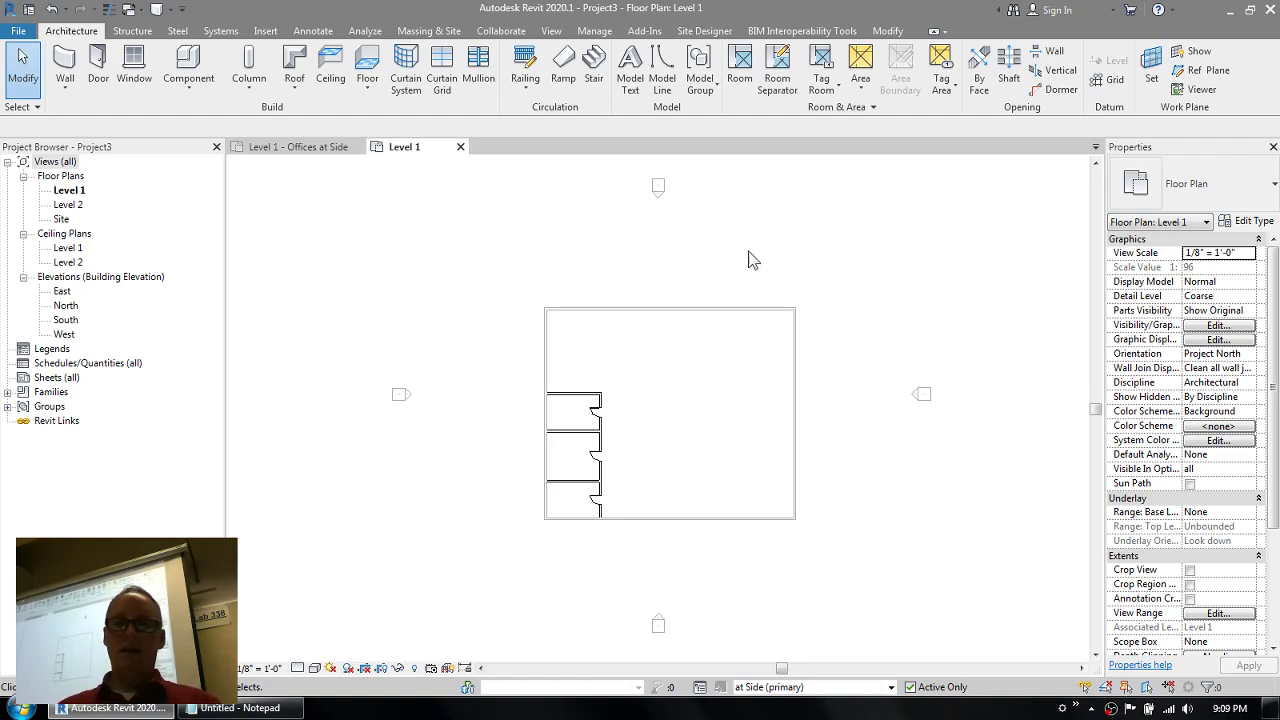
- Switch editing to the at Rear option and enclose a strip about 15'-6" deep along the building's lower wall with Generic - 8" walls
{"action": "left_click", "coordinate": [832, 688]}
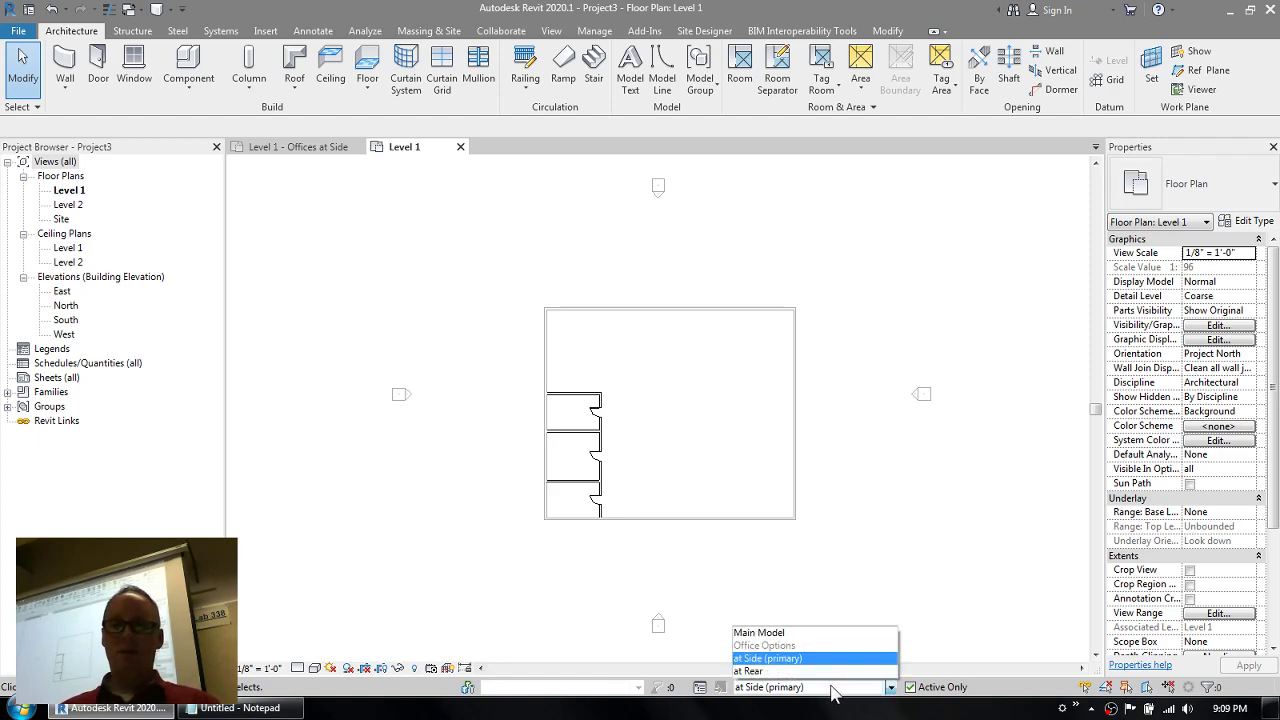
{"action": "left_click", "coordinate": [750, 671]}
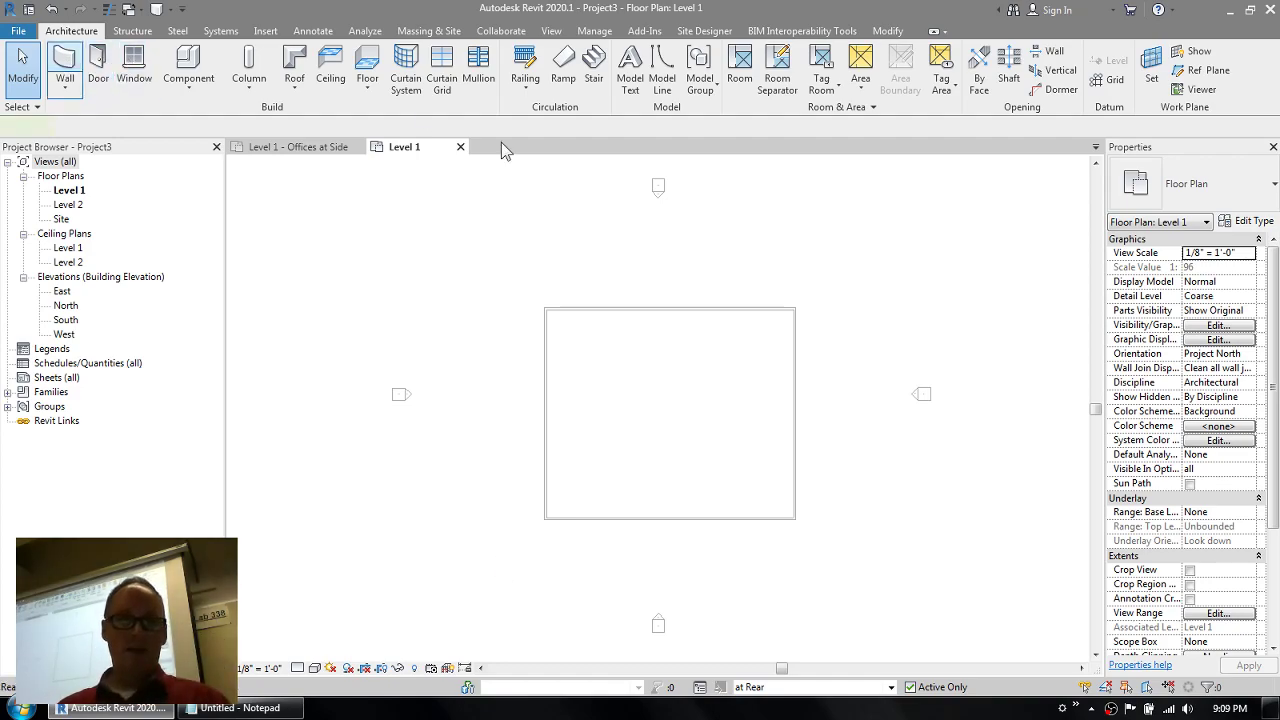
{"action": "left_click", "coordinate": [545, 470]}
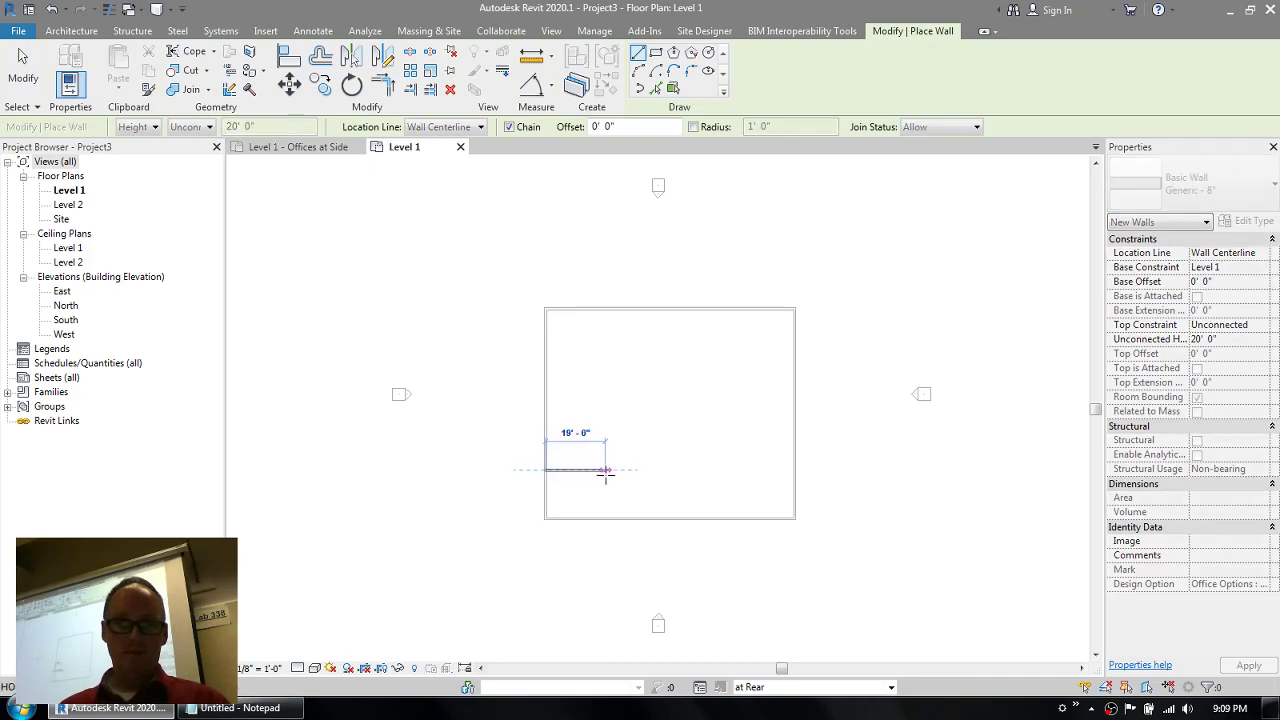
{"action": "left_click", "coordinate": [722, 470]}
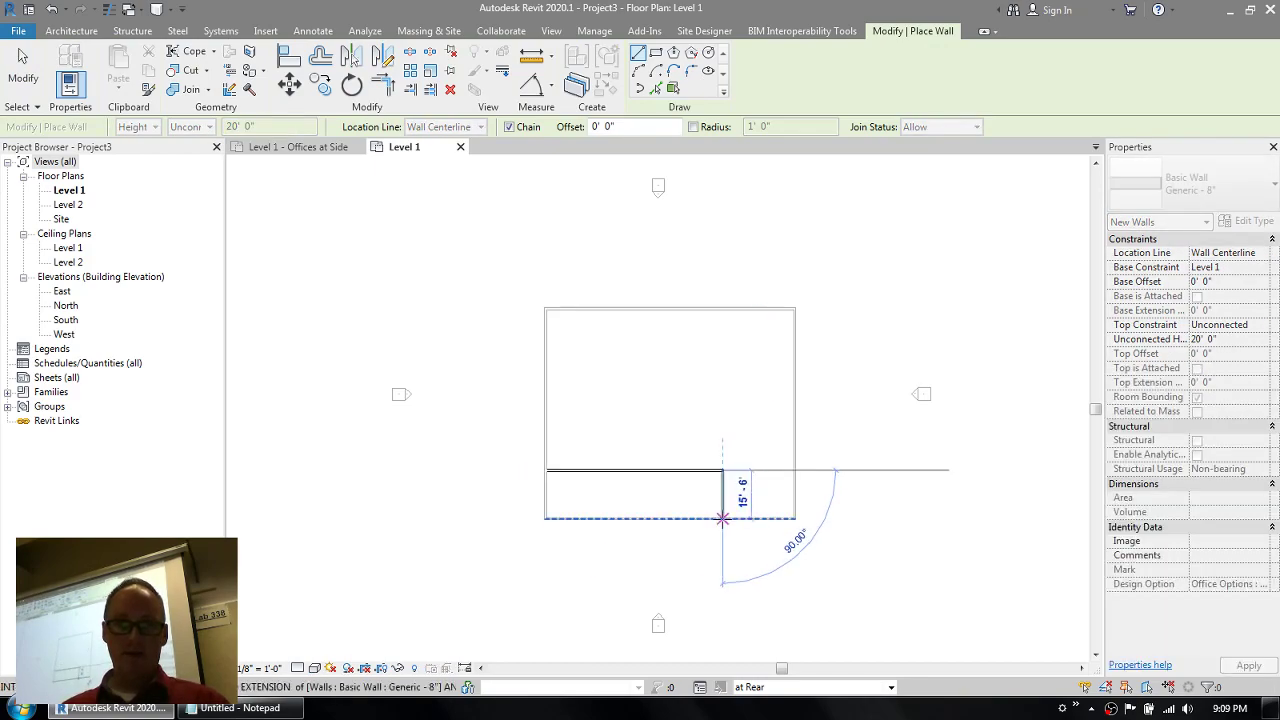
{"action": "left_click", "coordinate": [722, 518]}
- Divide the rear strip into three offices with two vertical walls, leaving the first two about 17'-0" and 18'-6" wide
{"action": "left_click", "coordinate": [657, 518]}
{"action": "left_click", "coordinate": [657, 470]}
{"action": "key", "text": "Escape"}
{"action": "left_click", "coordinate": [598, 518]}
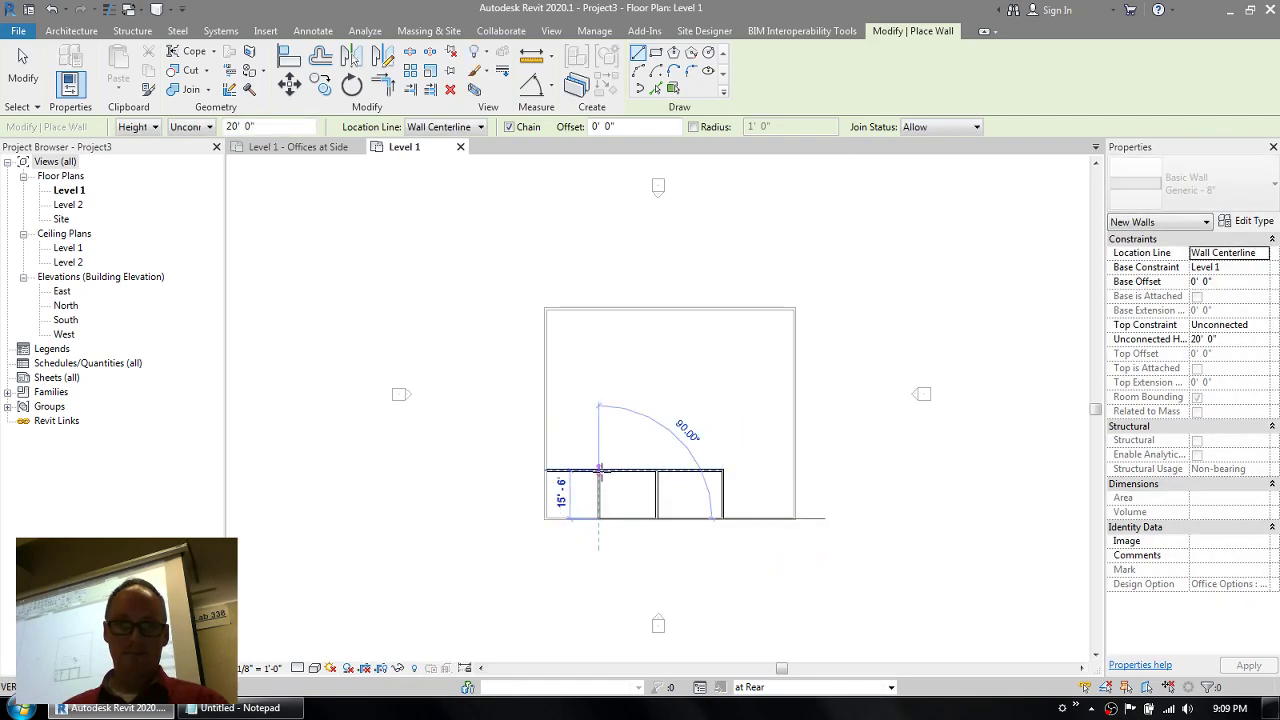
{"action": "left_click", "coordinate": [598, 470]}
{"action": "key", "text": "Escape"}
- Place a Single-Flush 36" x 84" door in the long horizontal wall of each of the three rear offices
{"action": "left_click", "coordinate": [23, 62]}
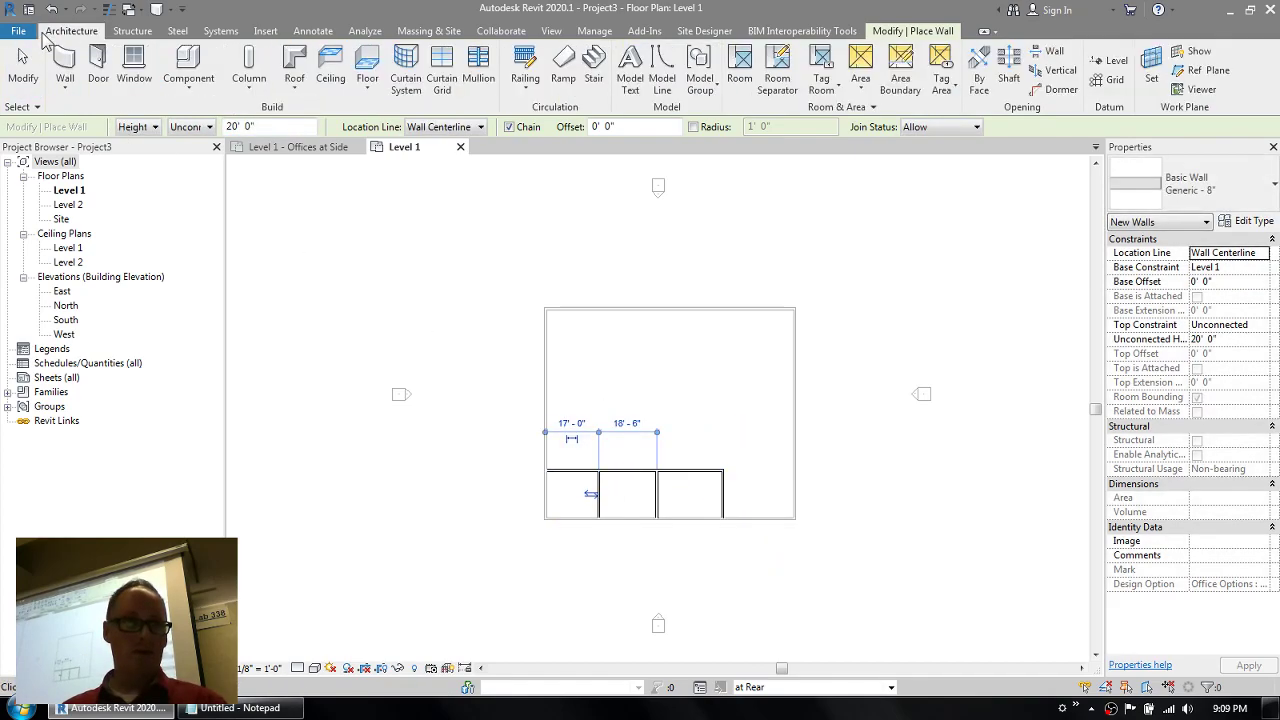
{"action": "left_click", "coordinate": [94, 62]}
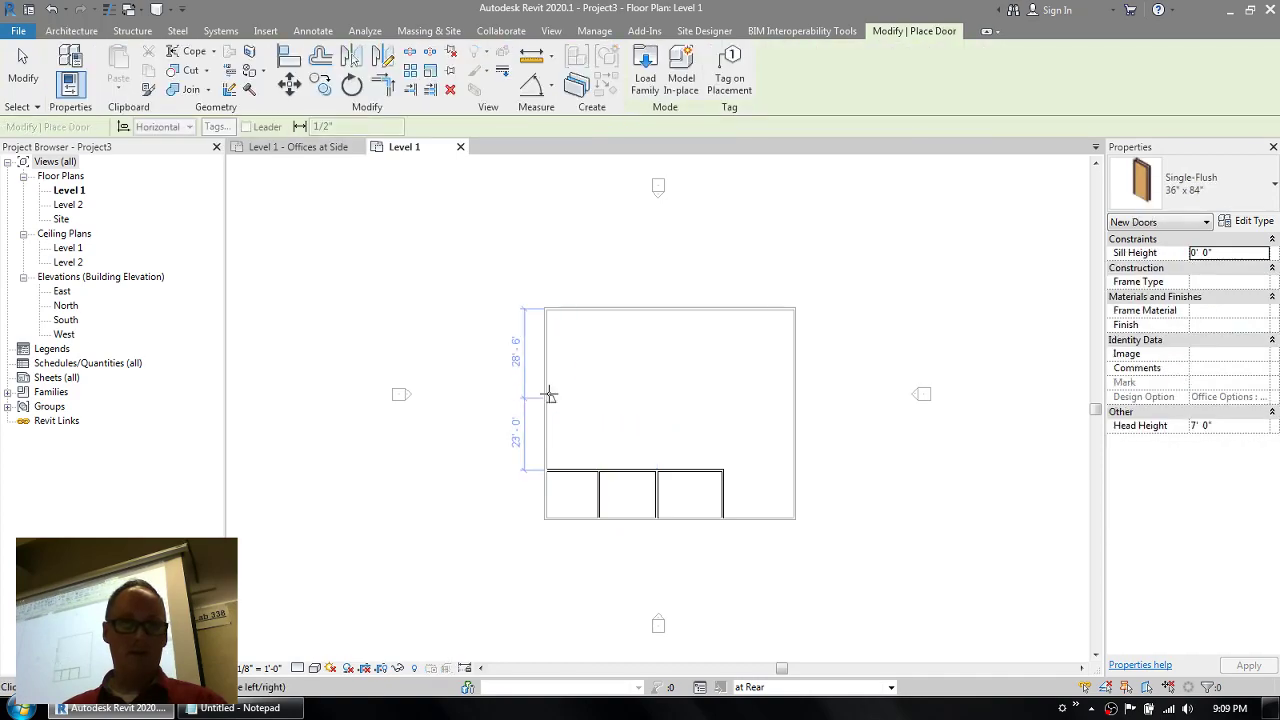
{"action": "left_click", "coordinate": [577, 474]}
{"action": "left_click", "coordinate": [627, 475]}
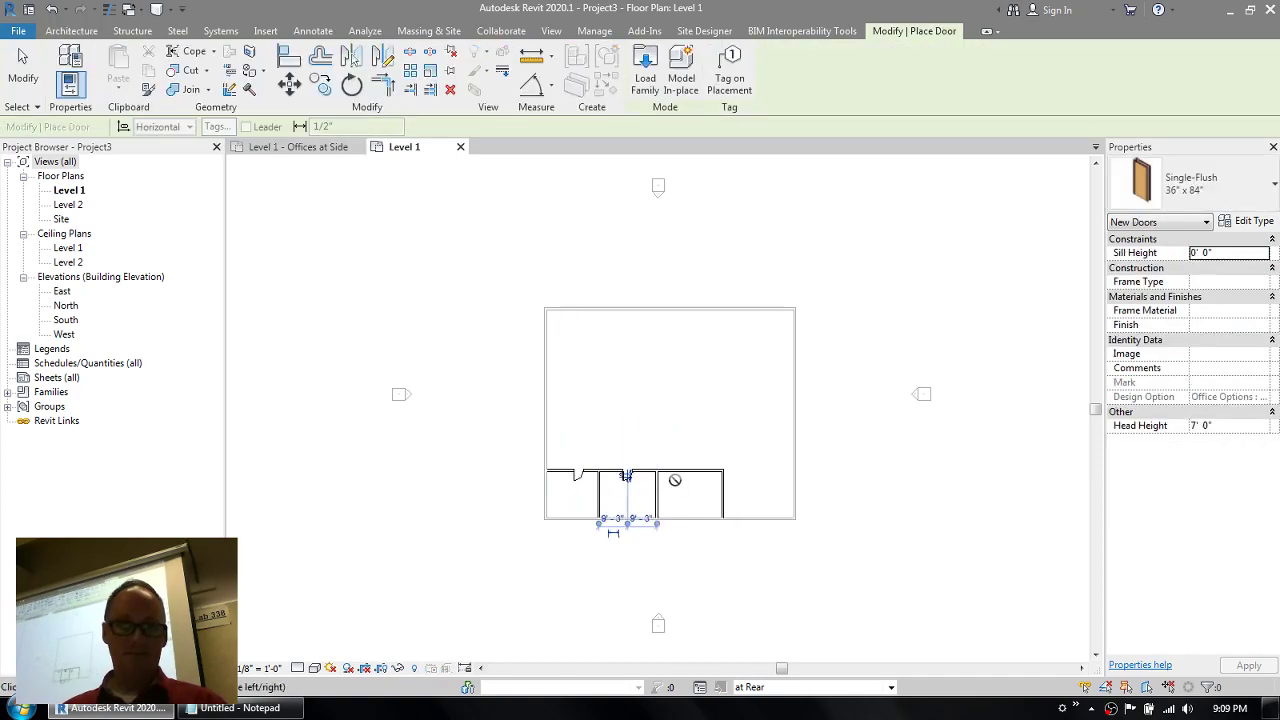
{"action": "left_click", "coordinate": [688, 475]}
{"action": "left_click", "coordinate": [20, 70]}
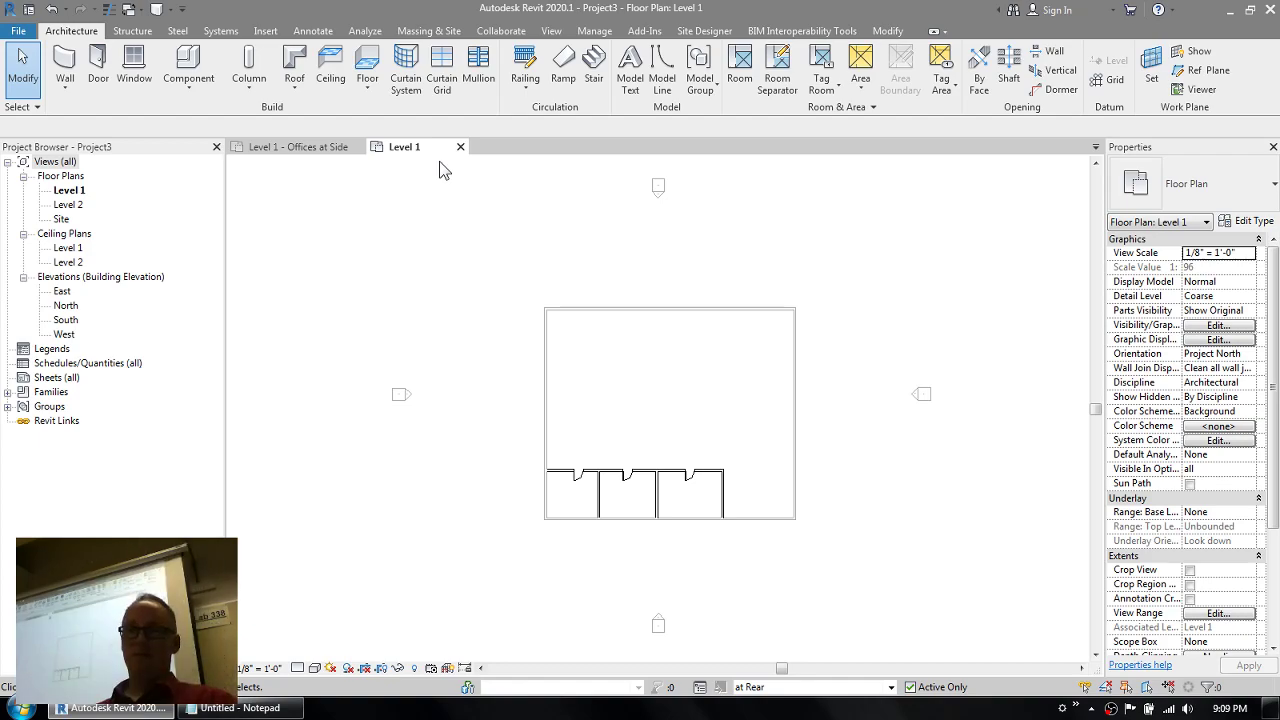
- Compare the office layouts by activating the at Side option and returning to at Rear, and review the Design Options list
{"action": "left_click", "coordinate": [772, 687]}
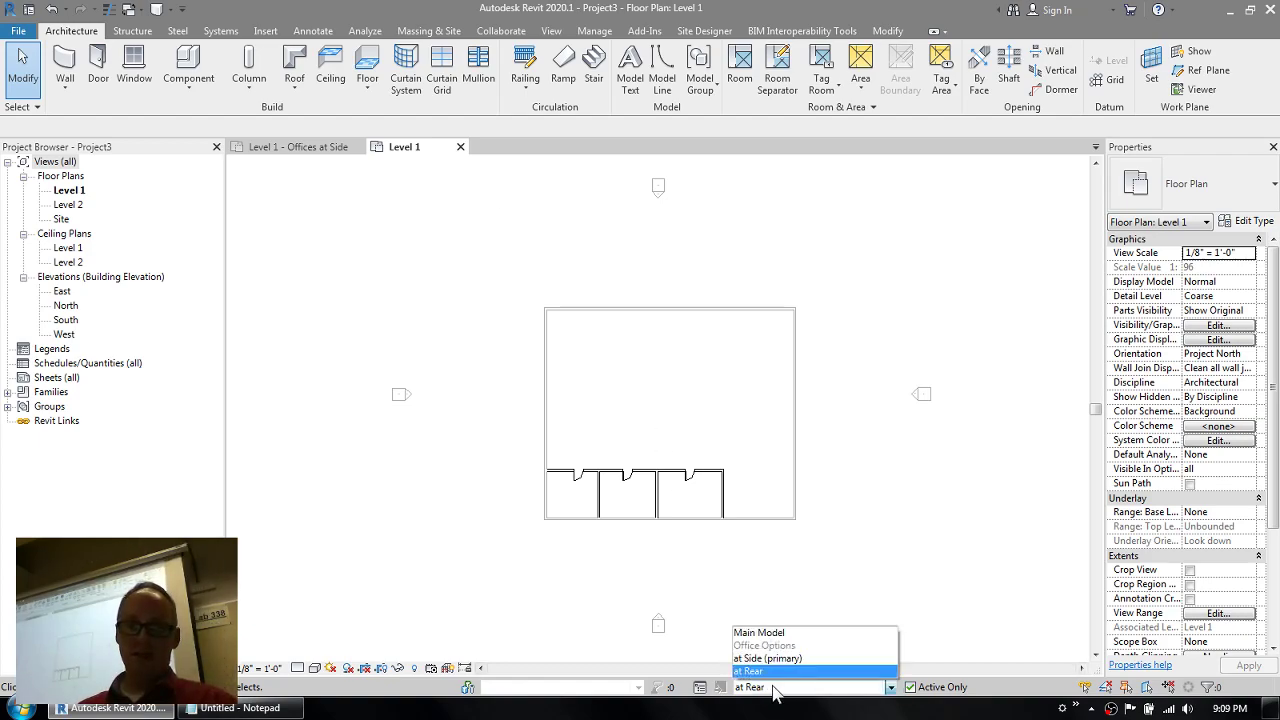
{"action": "left_click", "coordinate": [767, 658]}
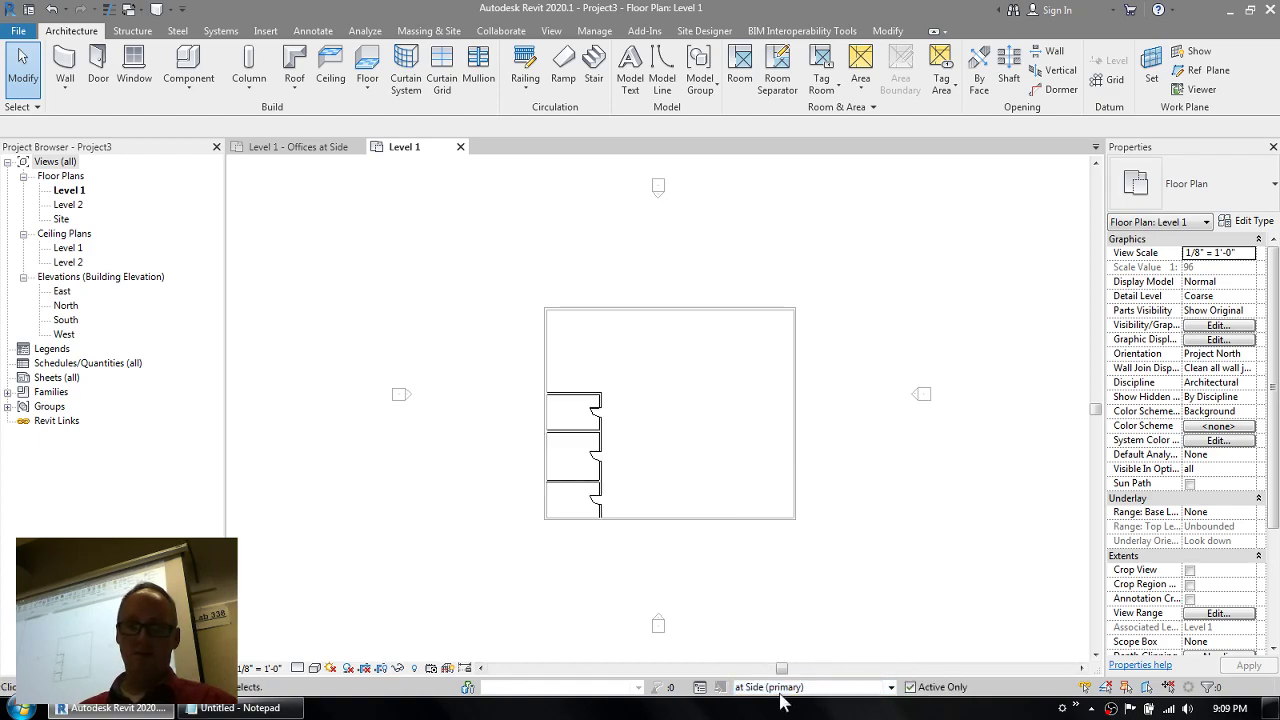
{"action": "left_click", "coordinate": [781, 689]}
{"action": "left_click", "coordinate": [760, 671]}
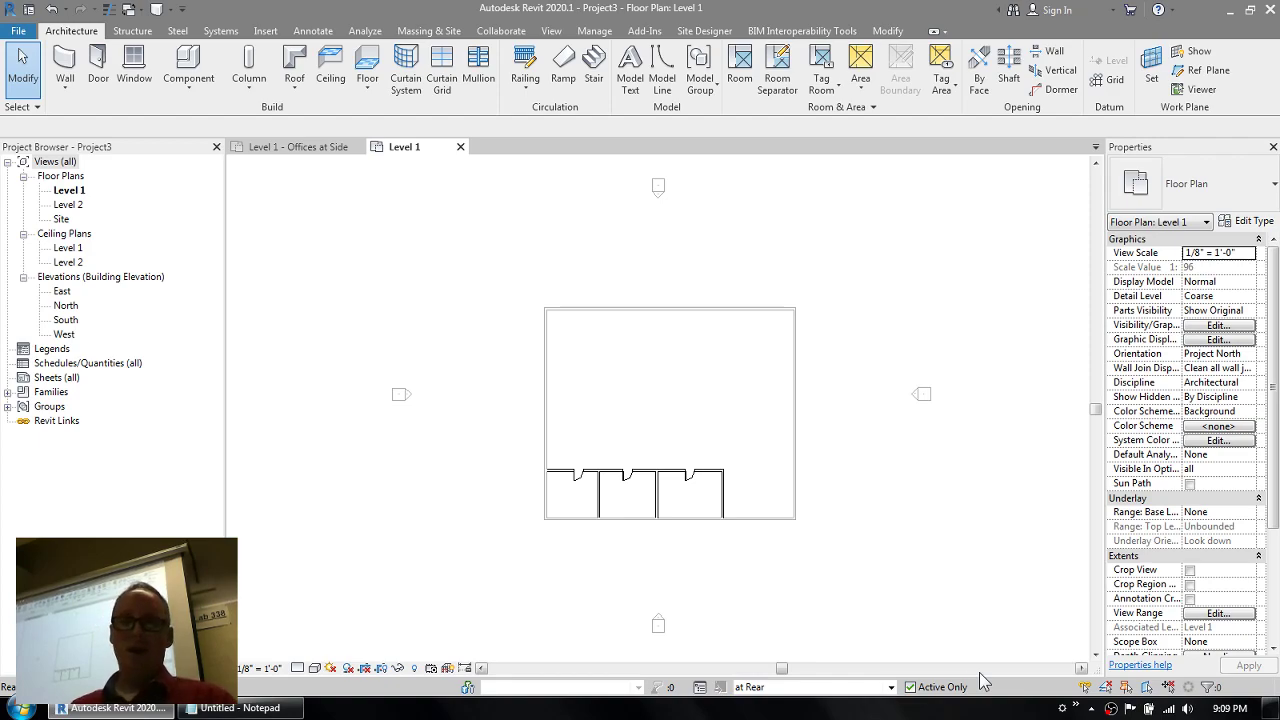
{"action": "left_click", "coordinate": [700, 688]}
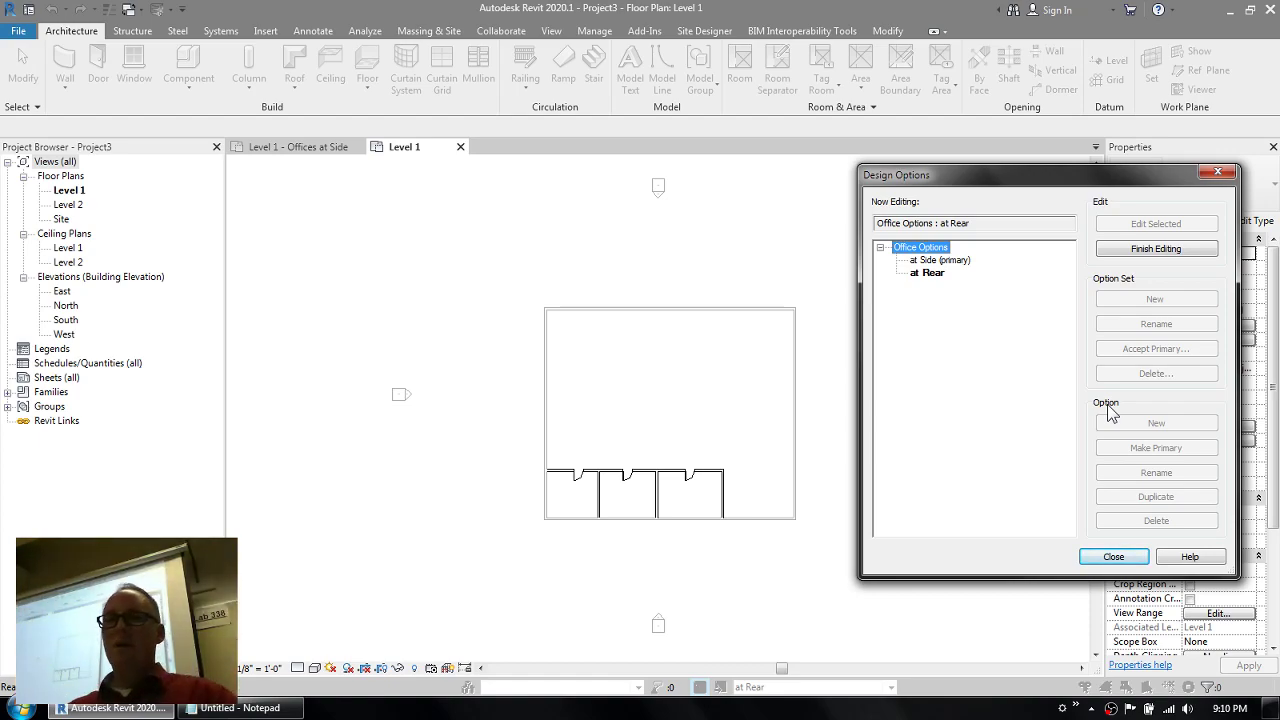
{"action": "left_click", "coordinate": [1112, 557]}
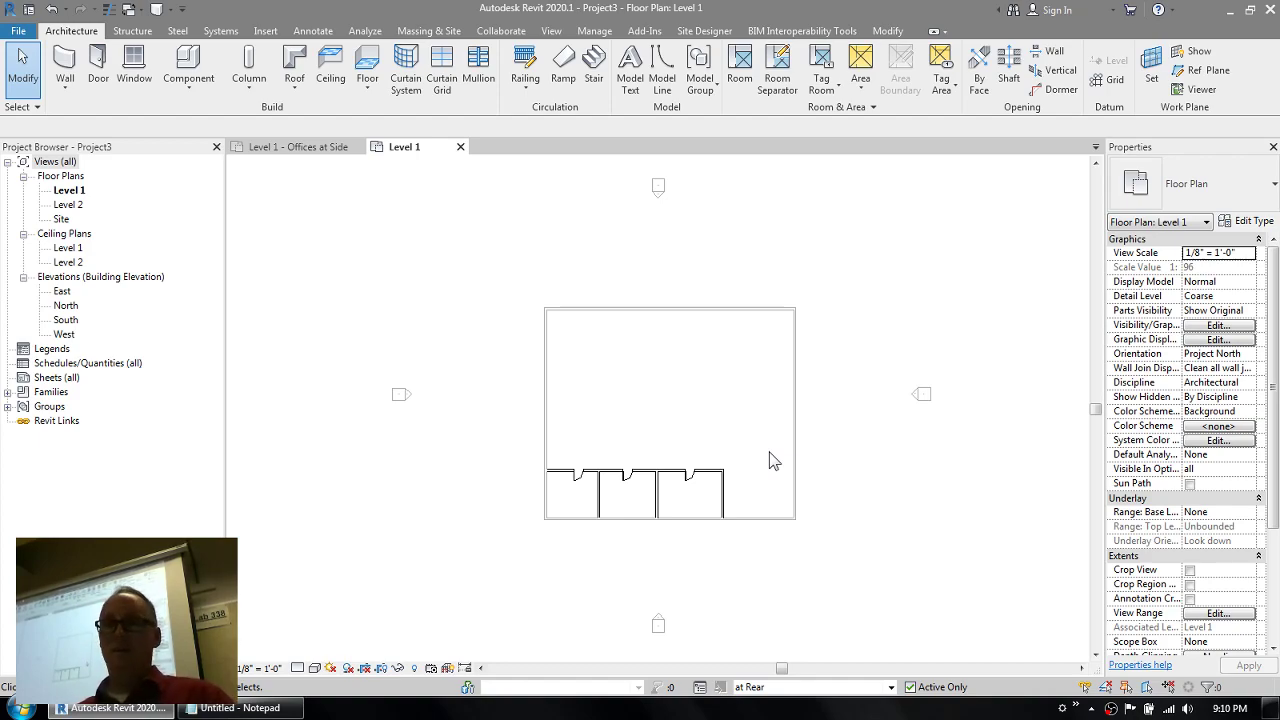
- Stop editing the at Rear option and make the Main Model active
{"action": "left_click", "coordinate": [820, 688]}
{"action": "left_click", "coordinate": [782, 634]}
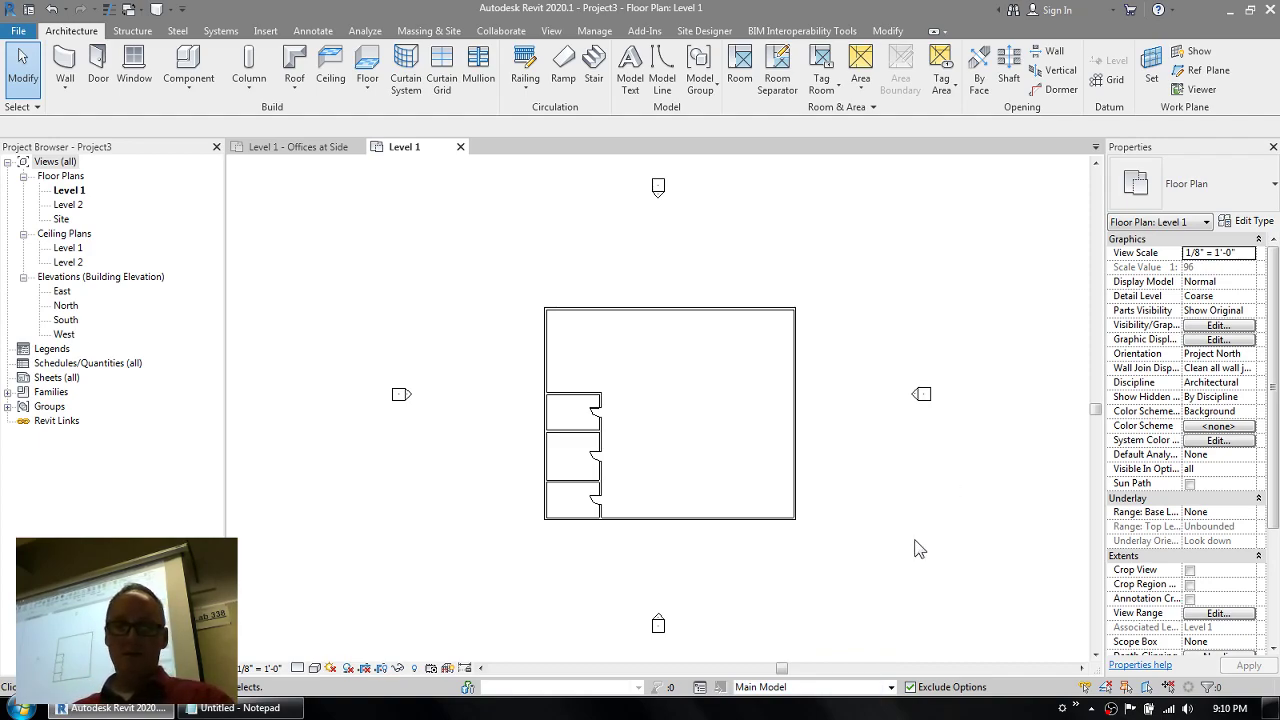
{"action": "left_click", "coordinate": [786, 686]}
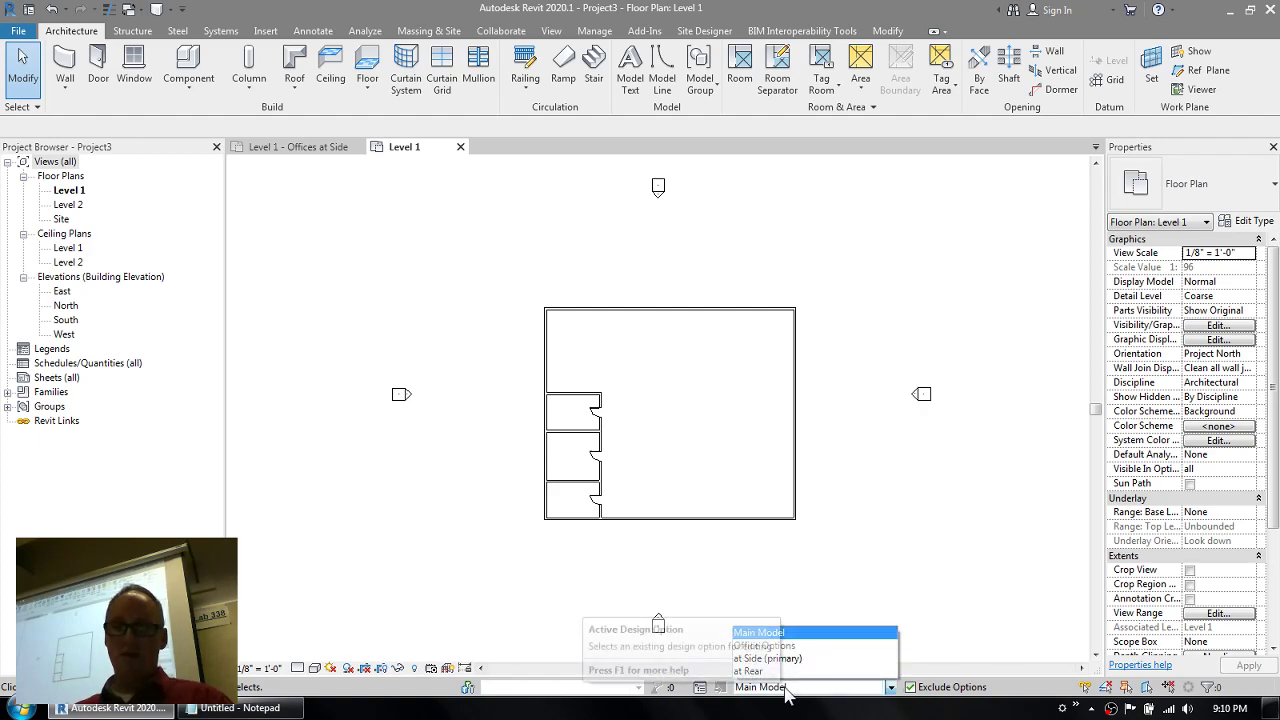
{"action": "left_click", "coordinate": [857, 638]}
{"action": "left_click", "coordinate": [843, 690]}
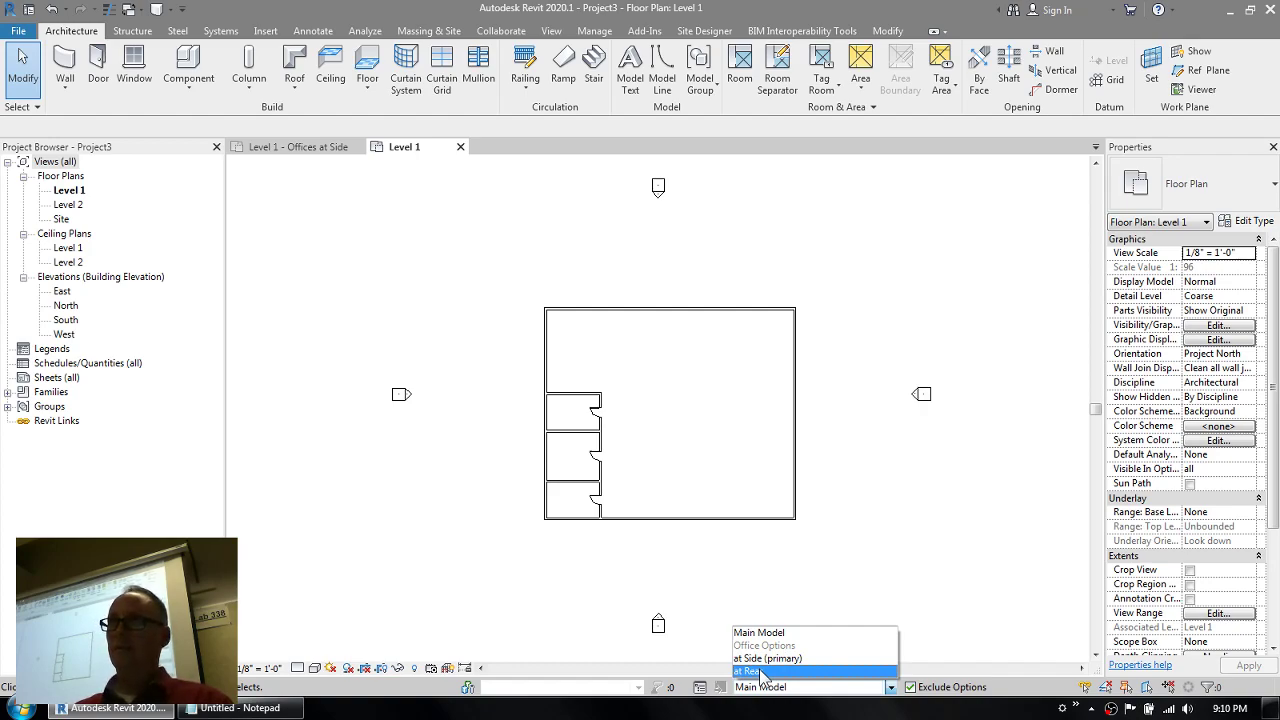
{"action": "left_click", "coordinate": [240, 708]}
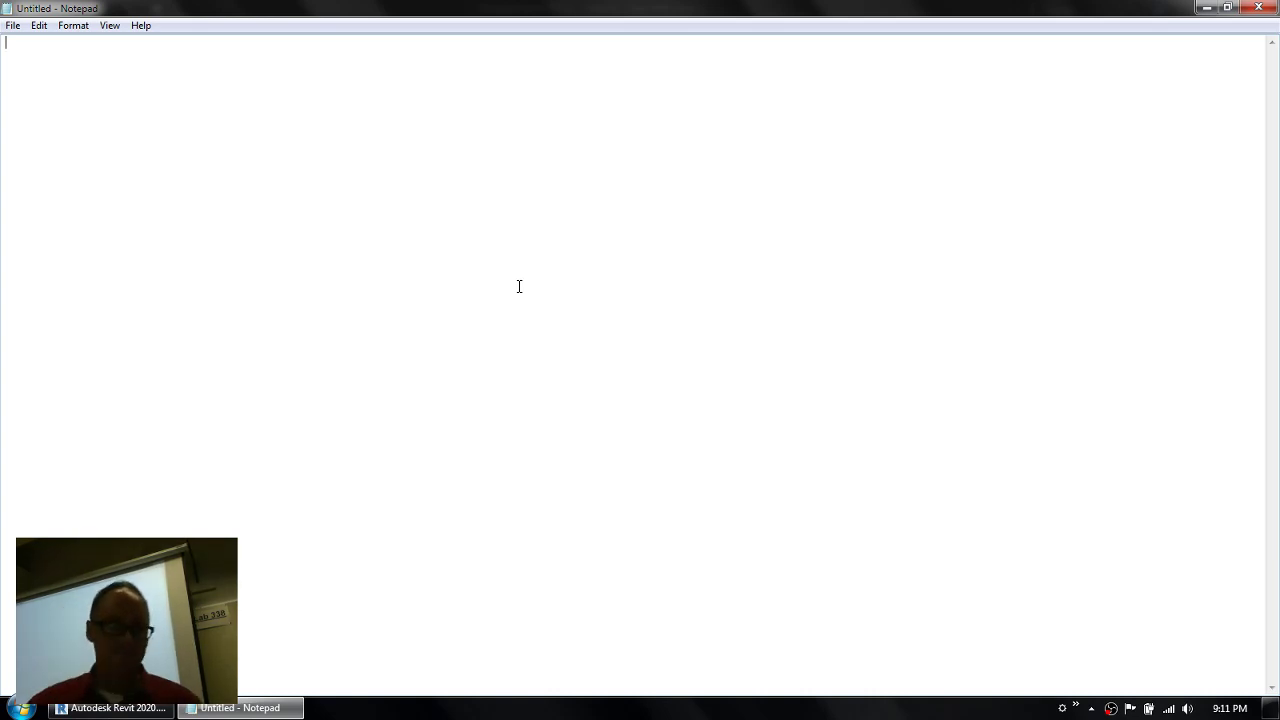
{"action": "key", "text": "alt+Tab"}
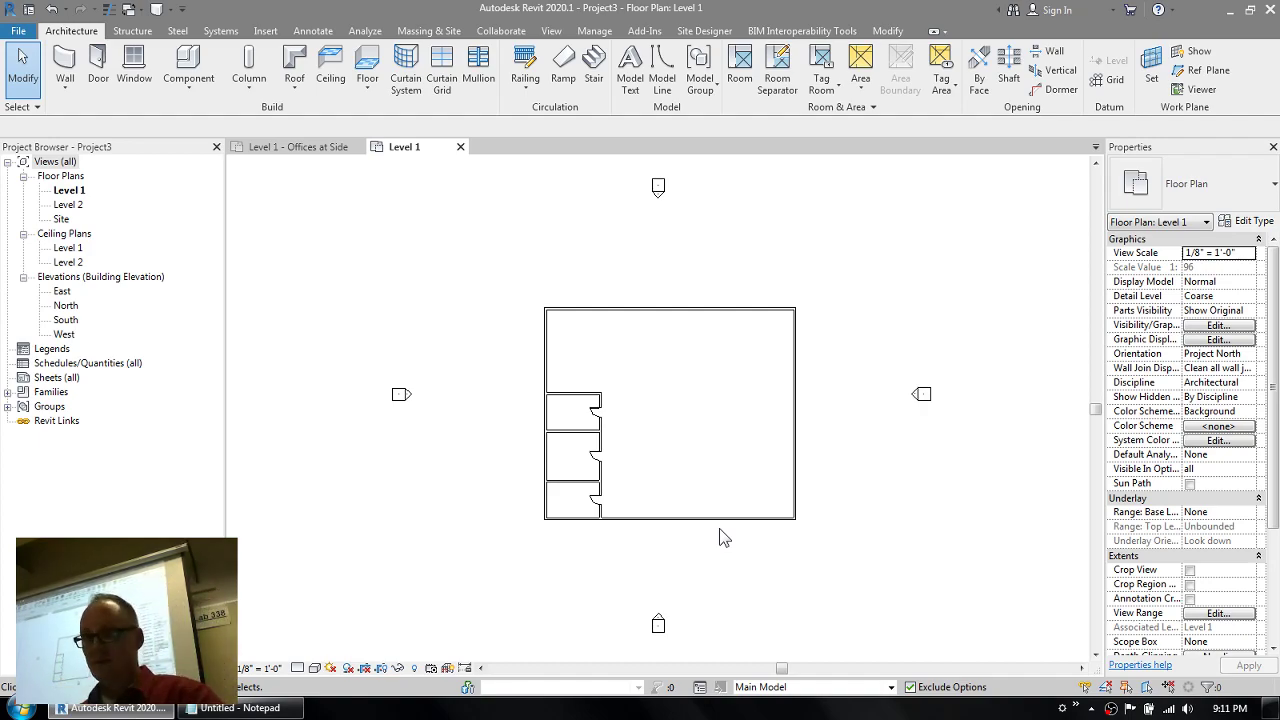
- Add a third option to the Office Options set and rename it Show nothing
{"action": "left_click", "coordinate": [700, 687]}
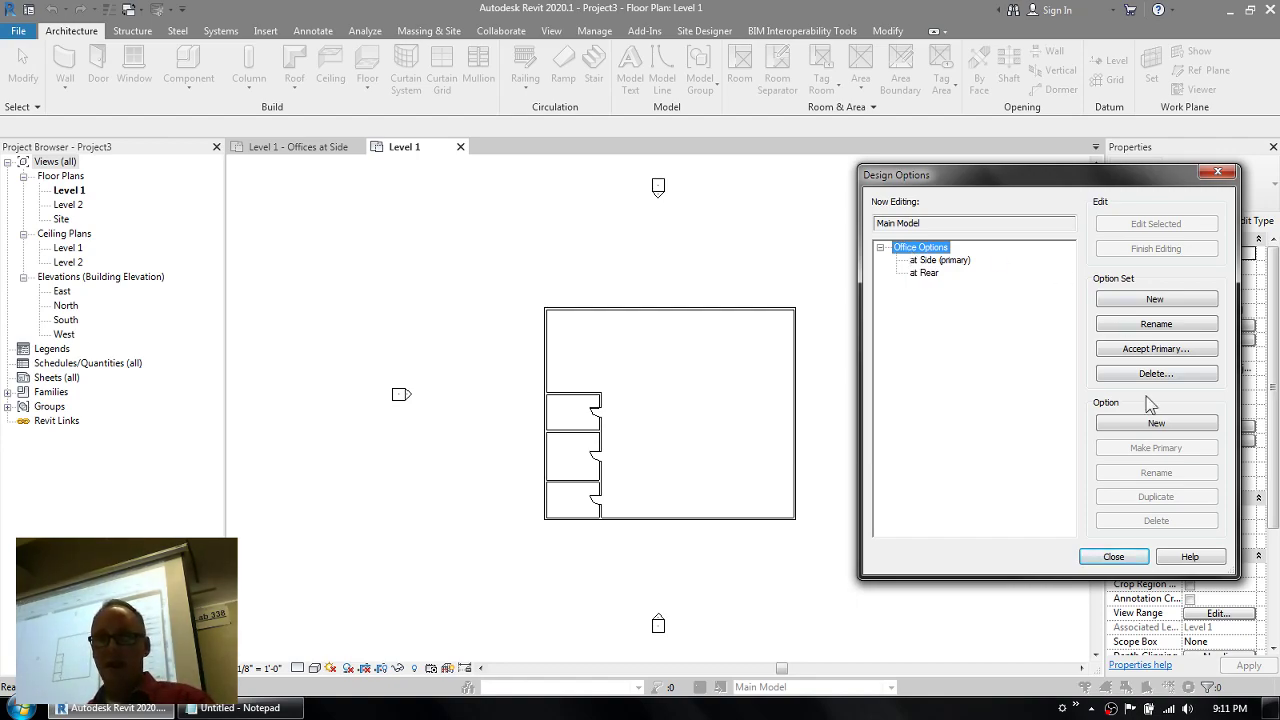
{"action": "left_click", "coordinate": [1155, 424]}
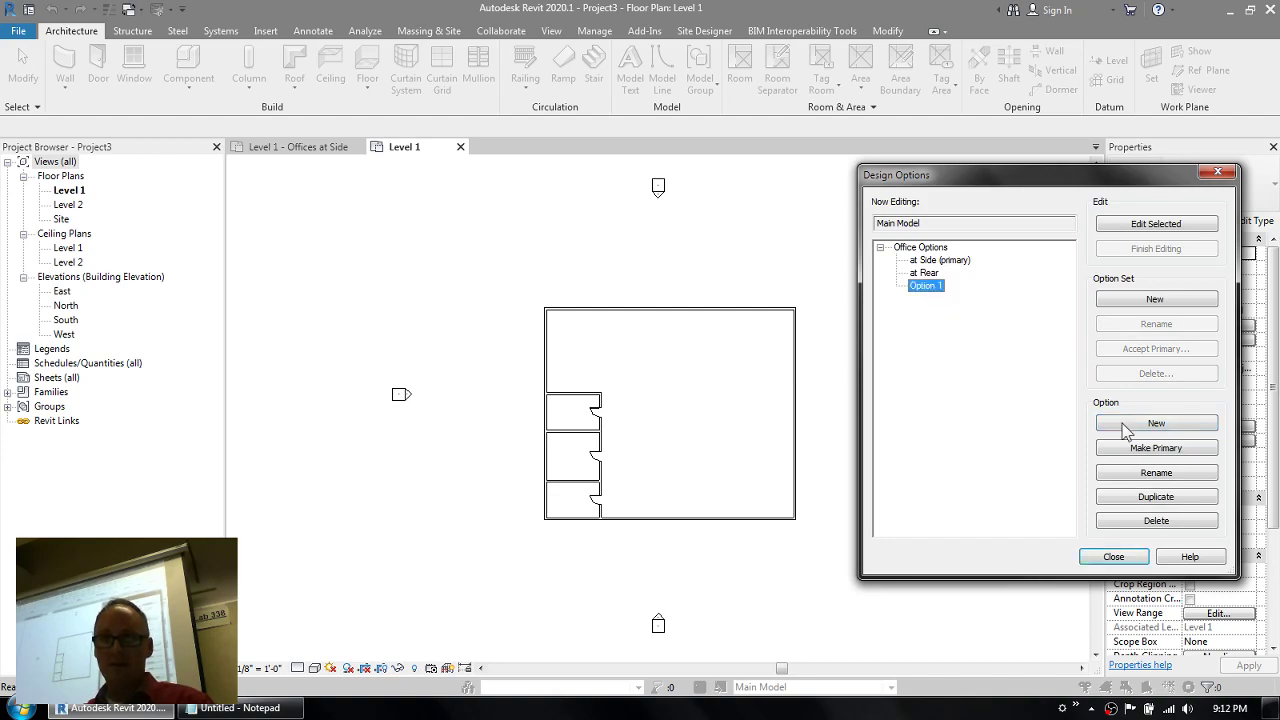
{"action": "left_click", "coordinate": [1150, 473]}
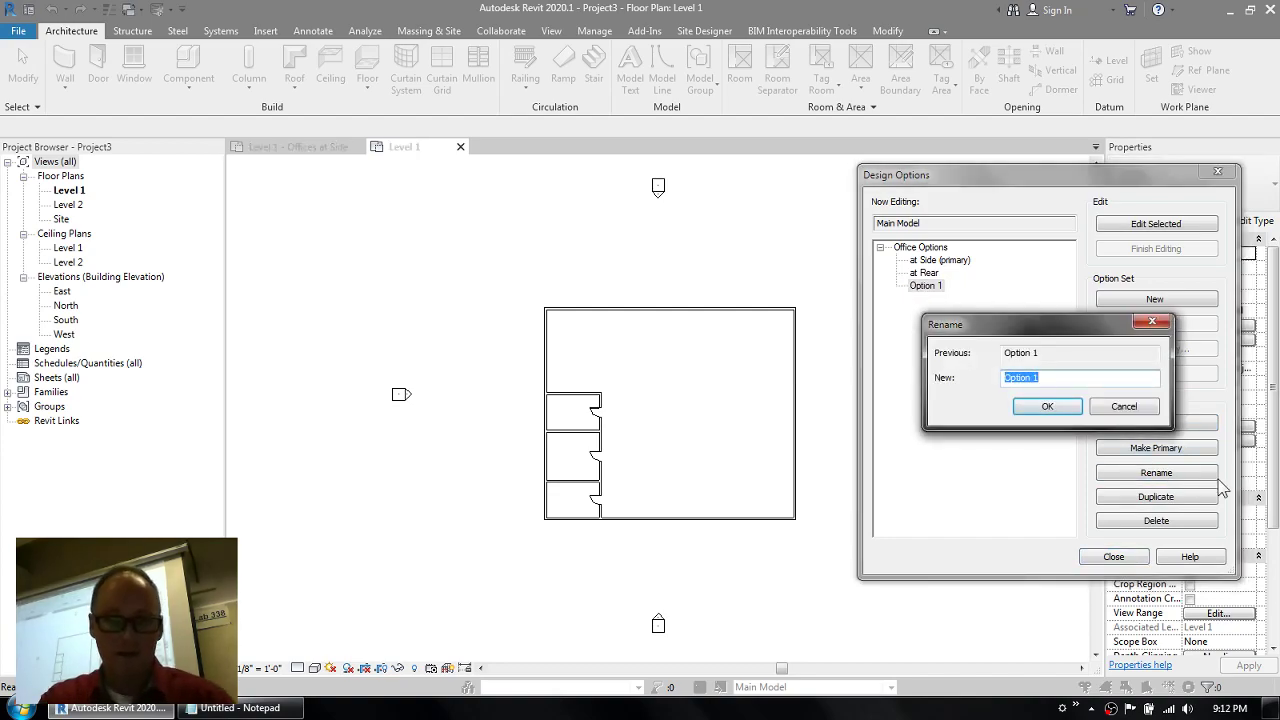
{"action": "type", "text": "Show nothing"}
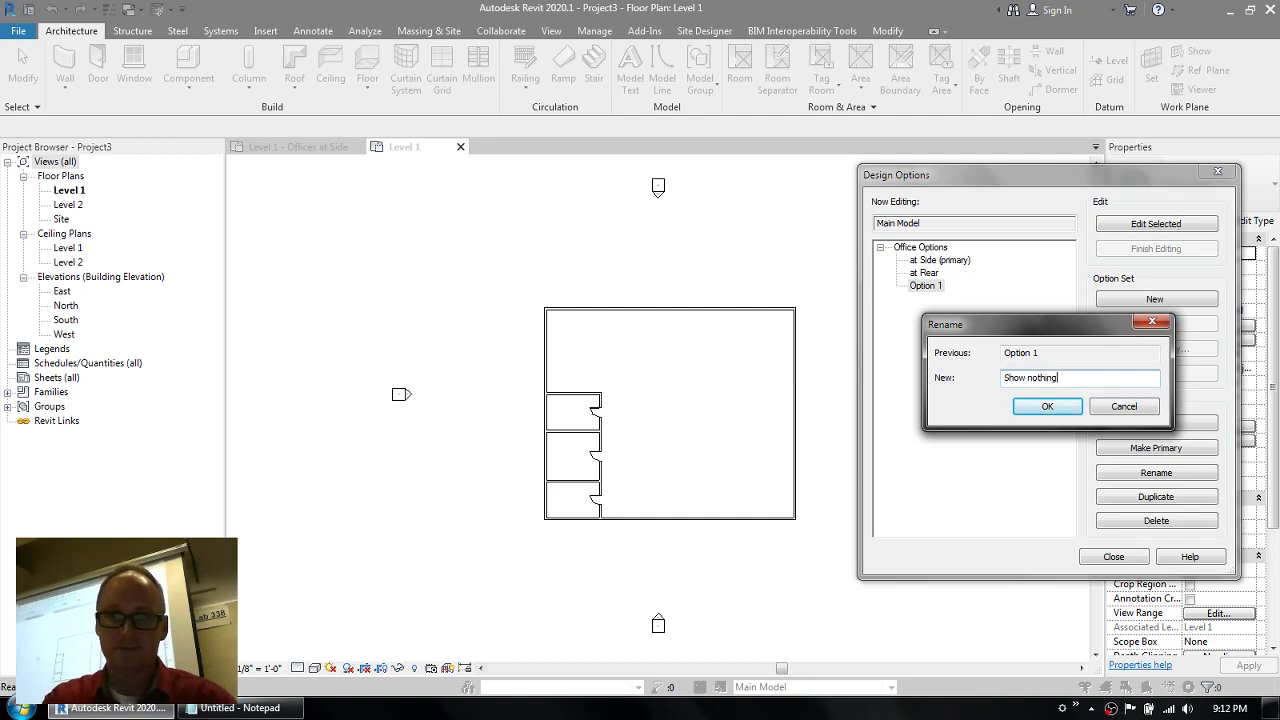
{"action": "key", "text": "Return"}
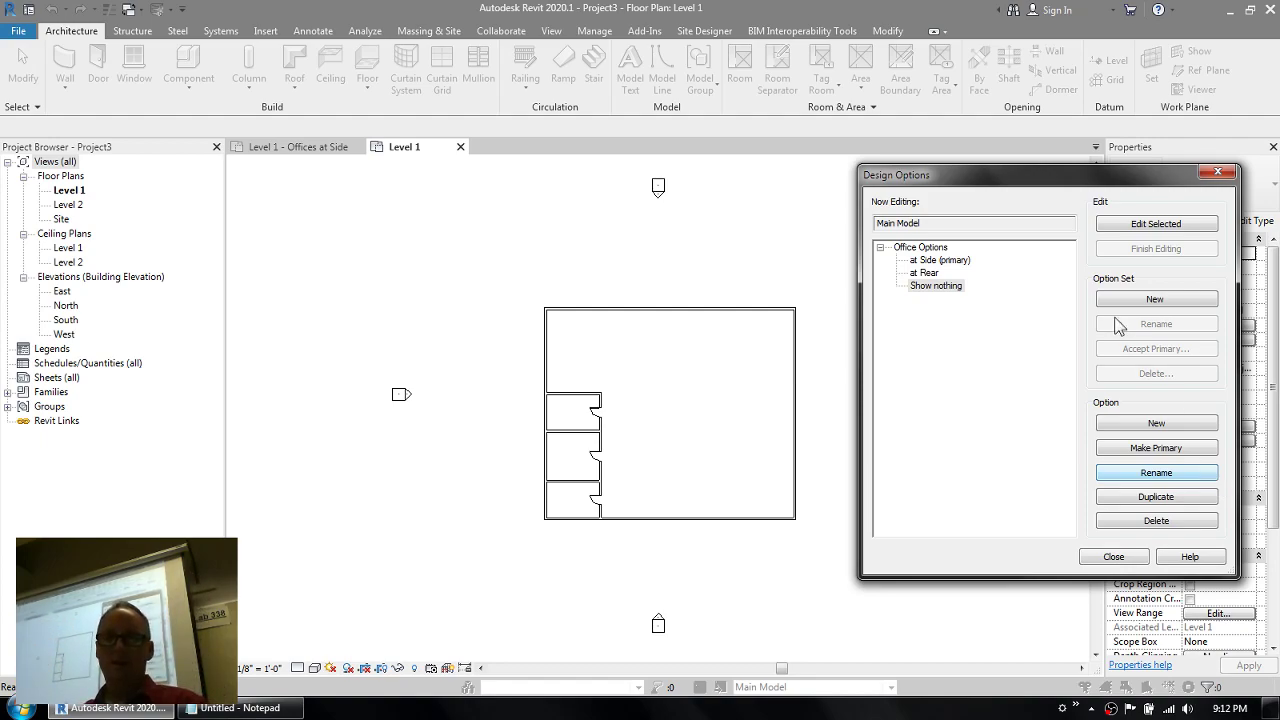
{"action": "left_click", "coordinate": [914, 249]}
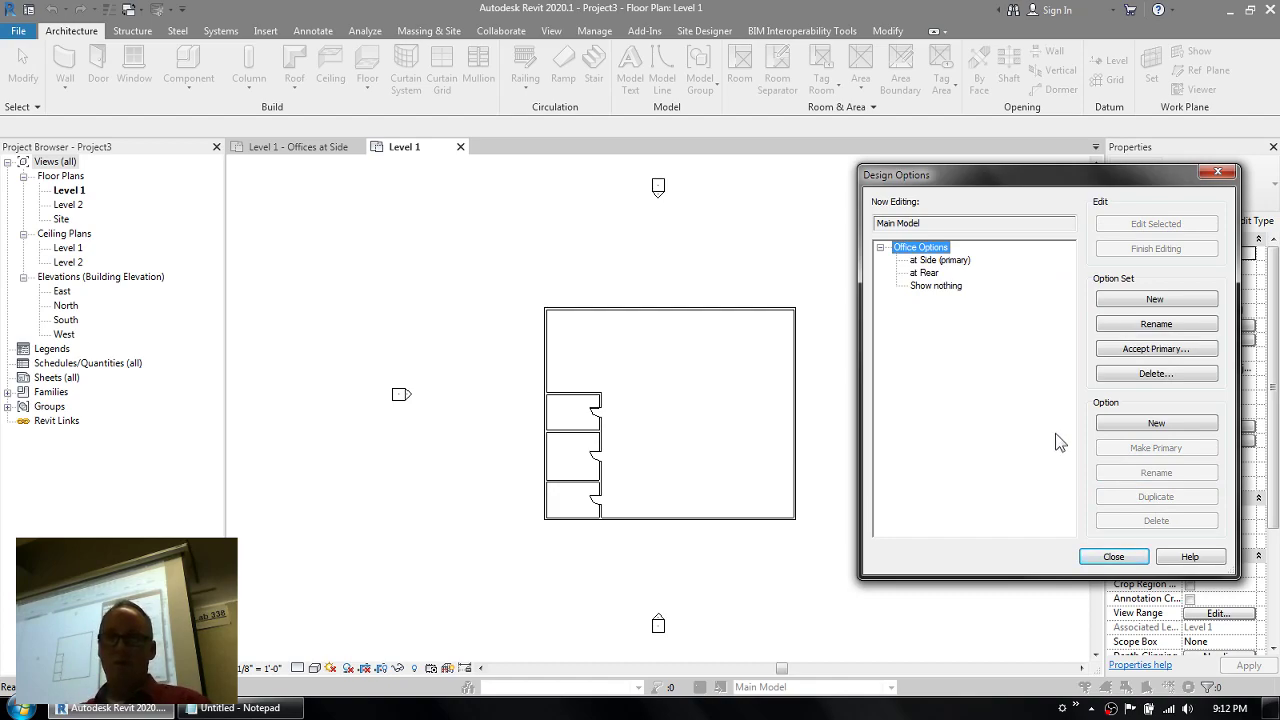
{"action": "left_click", "coordinate": [1117, 559]}
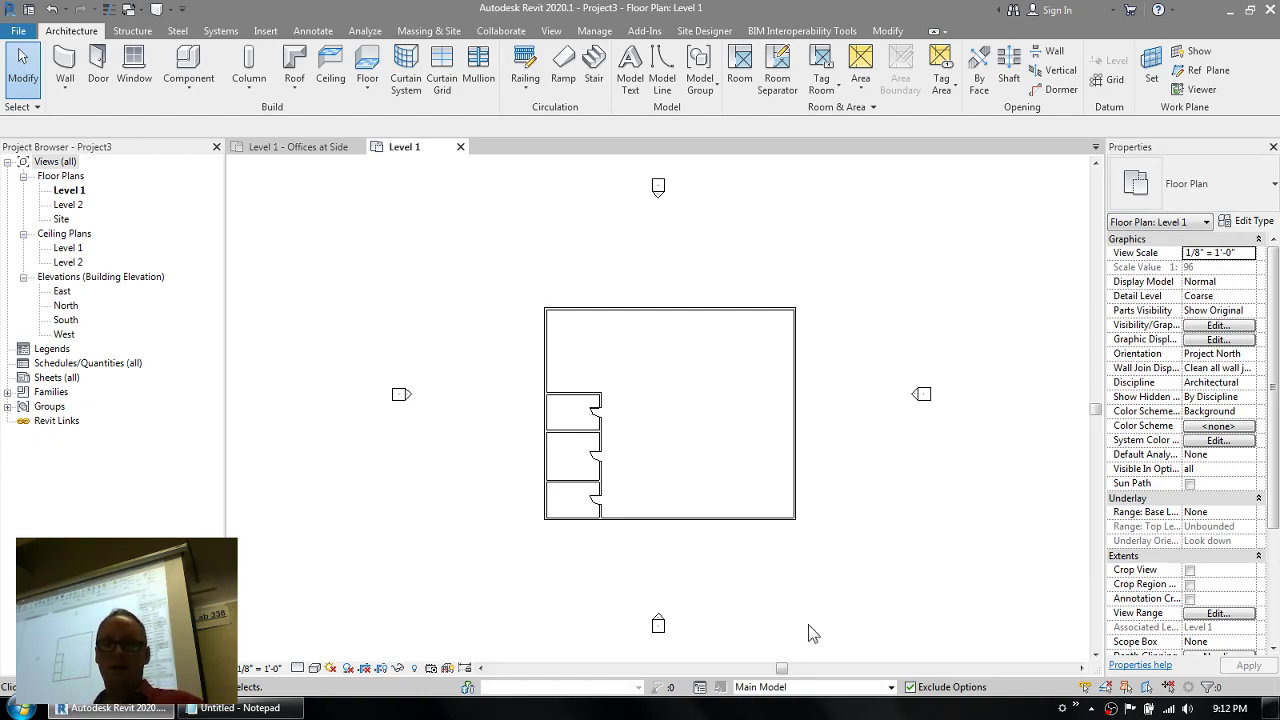
- Activate the Show nothing option to view the plan without offices, and return to the Main Model
{"action": "left_click", "coordinate": [778, 687]}
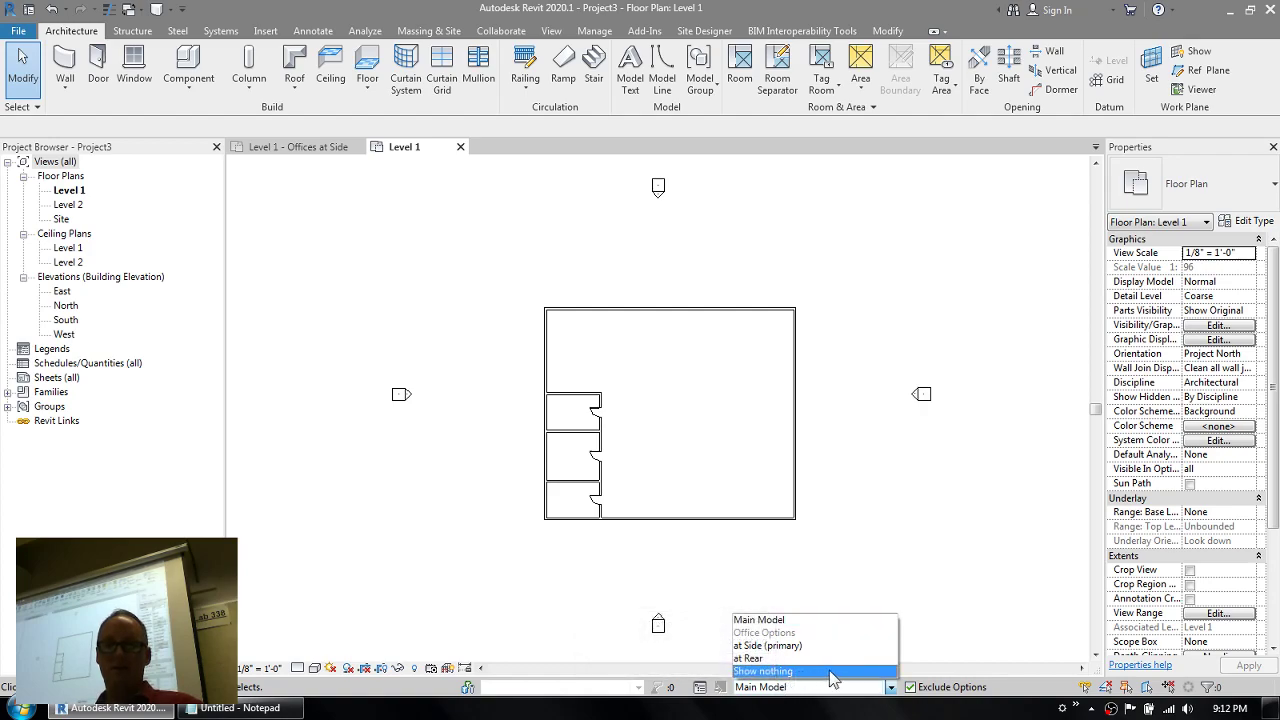
{"action": "left_click", "coordinate": [800, 671]}
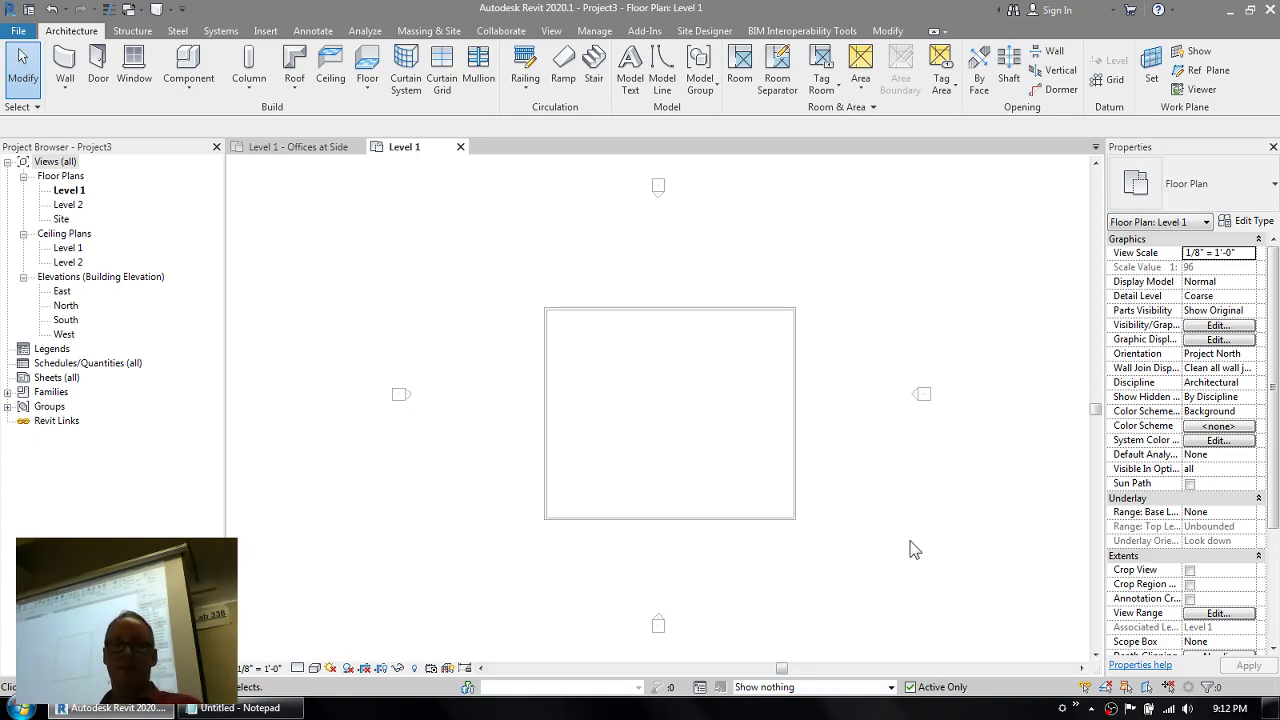
{"action": "left_click", "coordinate": [815, 687]}
{"action": "left_click", "coordinate": [760, 618]}
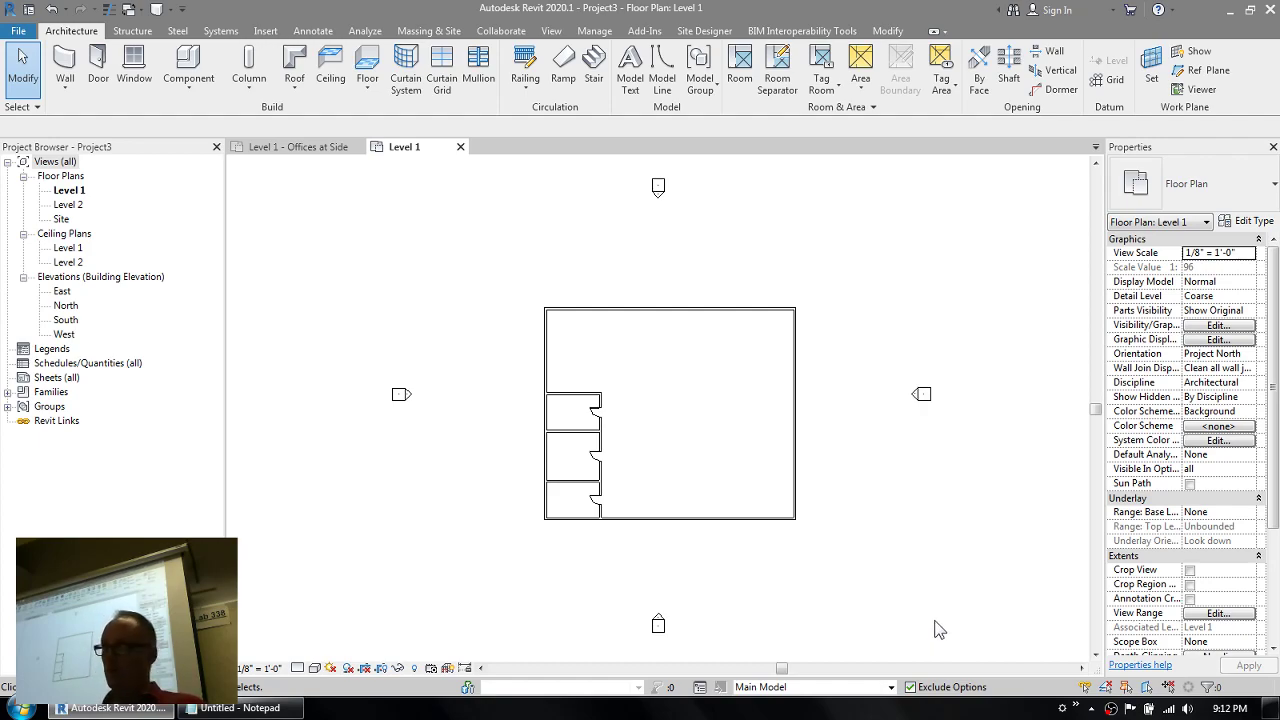
- Review the design option choices for Office Options in Level 1's visibility overrides and compare them with the Design Options list
{"action": "key", "text": "v"}
{"action": "key", "text": "g"}
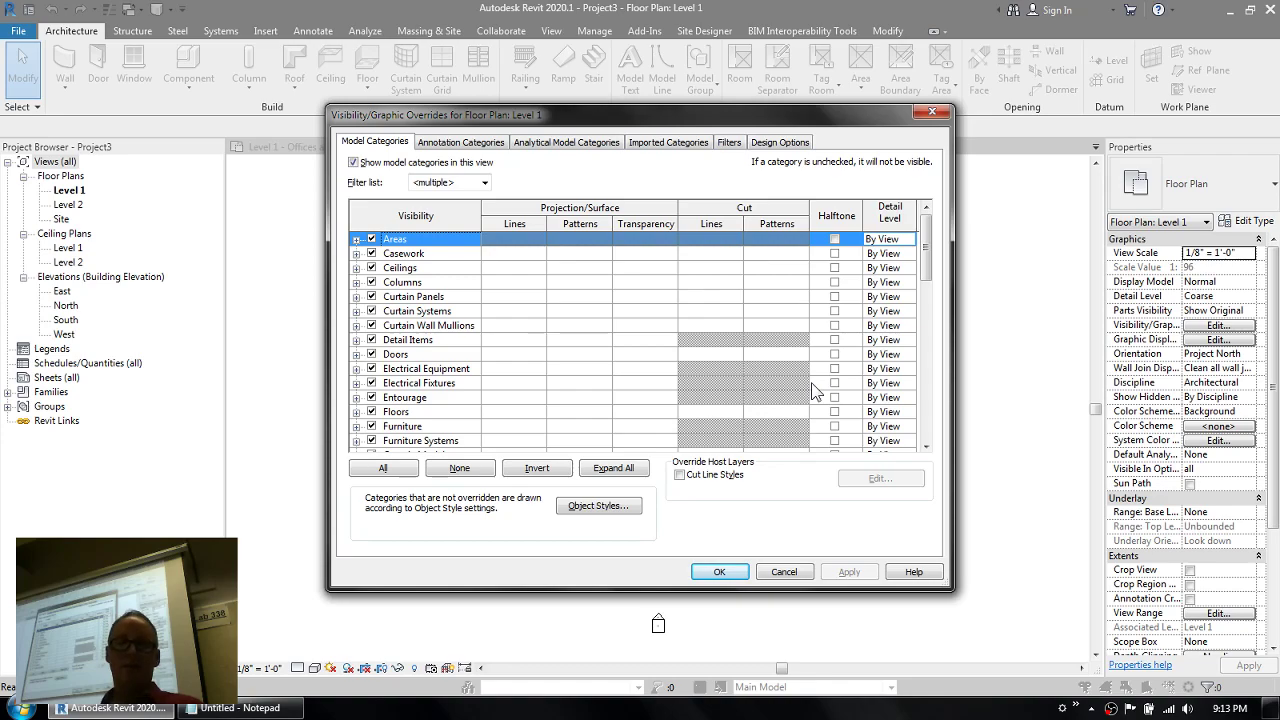
{"action": "left_click", "coordinate": [770, 143]}
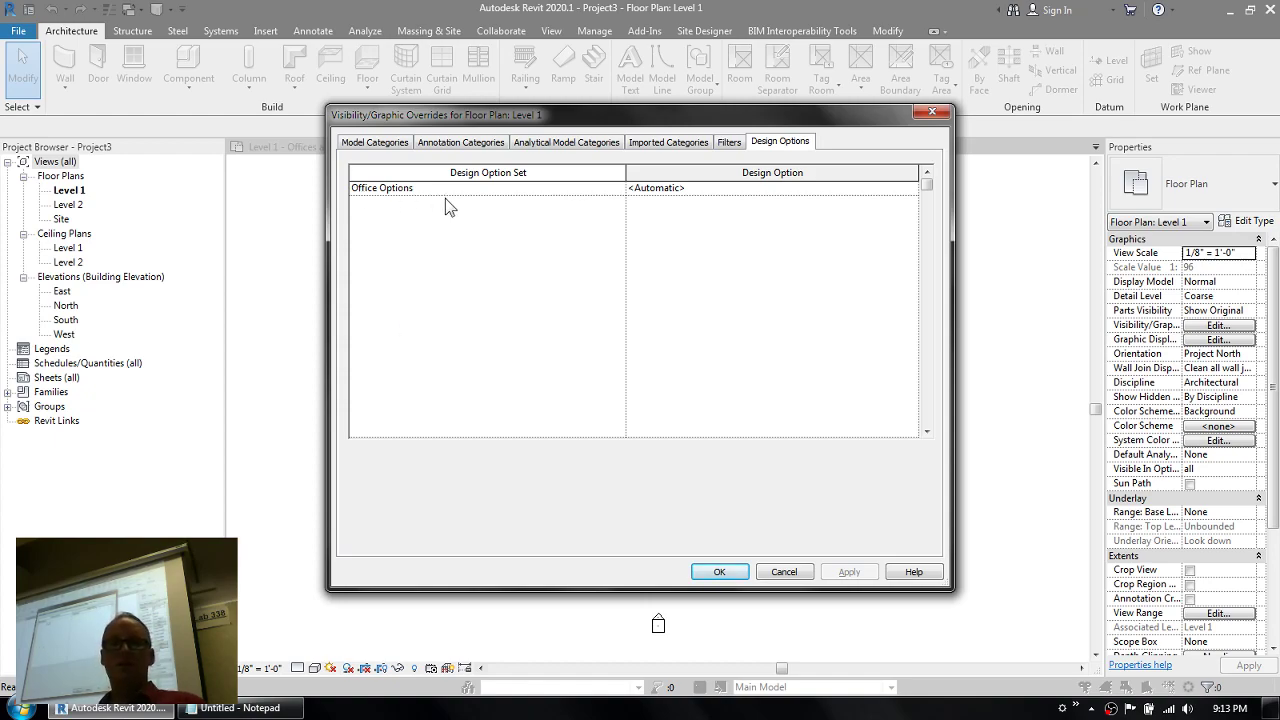
{"action": "left_click", "coordinate": [707, 187]}
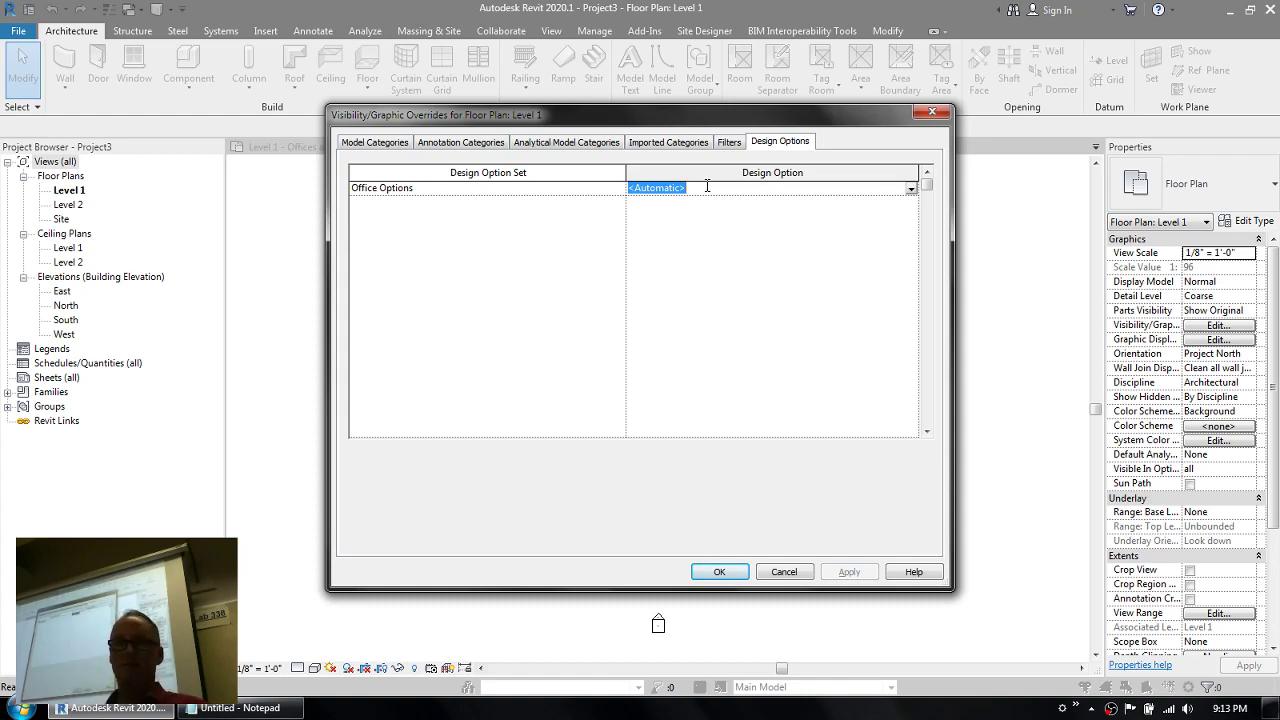
{"action": "left_click", "coordinate": [911, 188]}
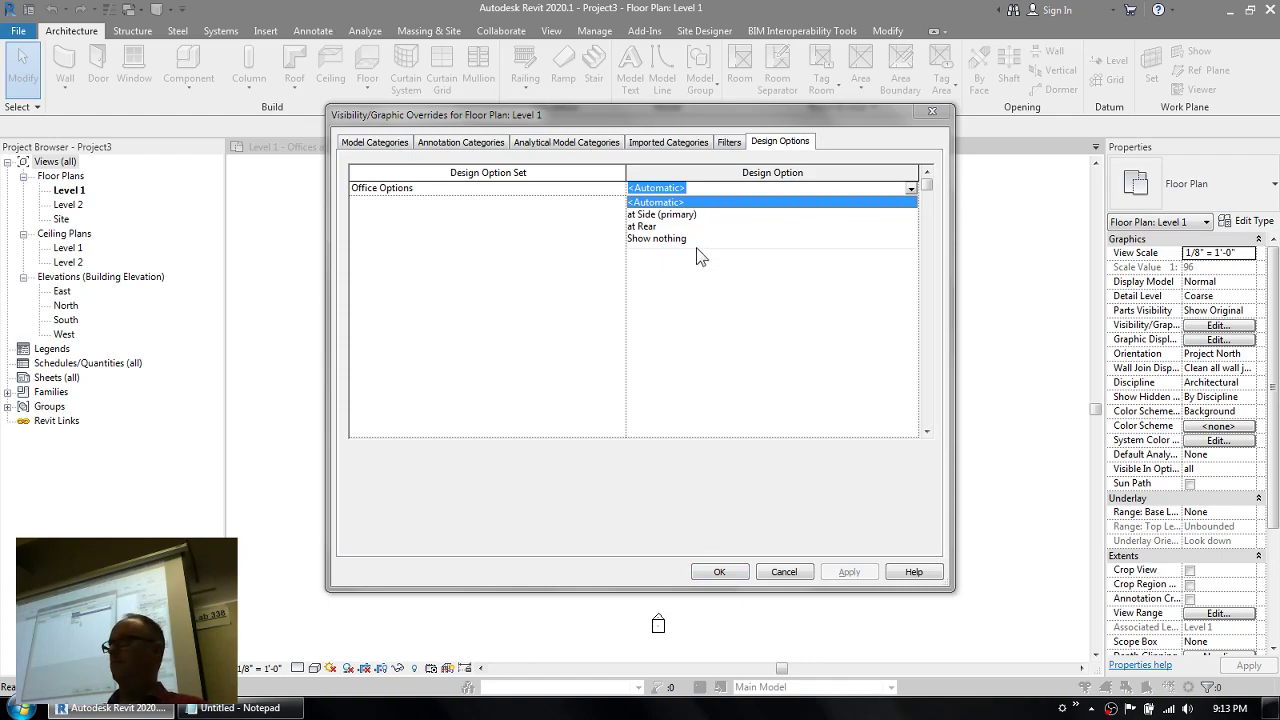
{"action": "left_click", "coordinate": [744, 248]}
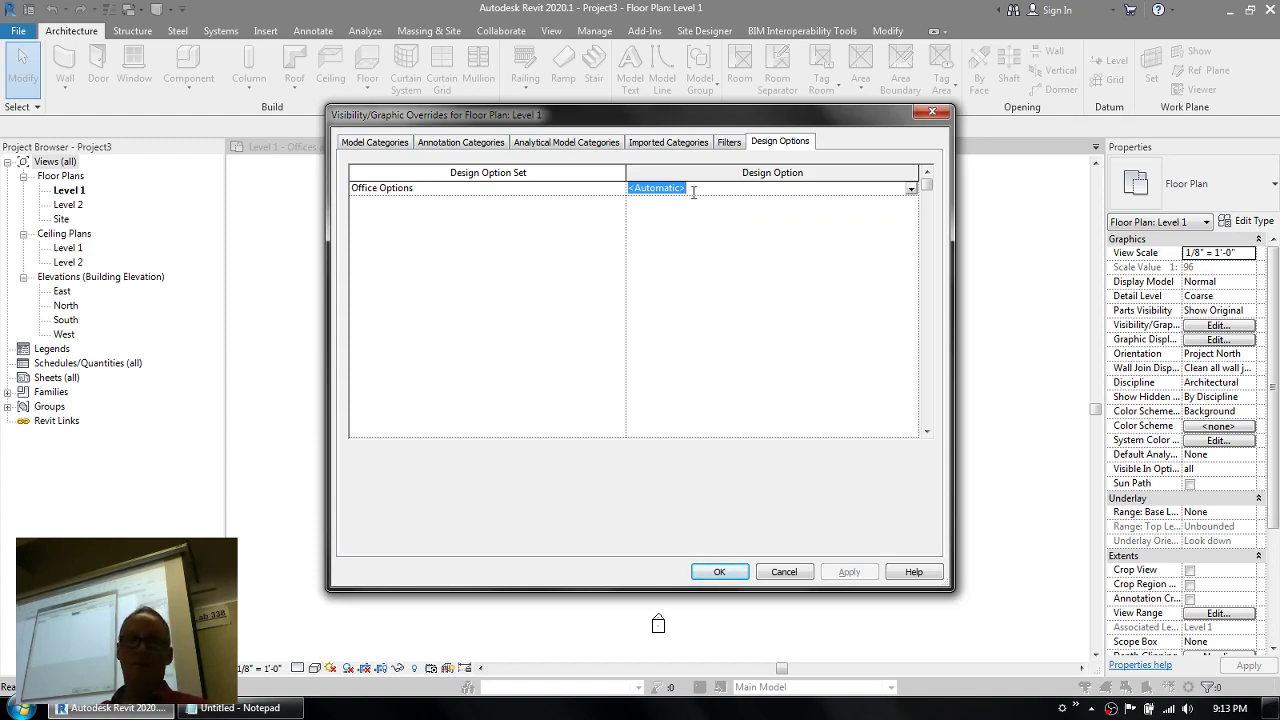
{"action": "left_click", "coordinate": [790, 574]}
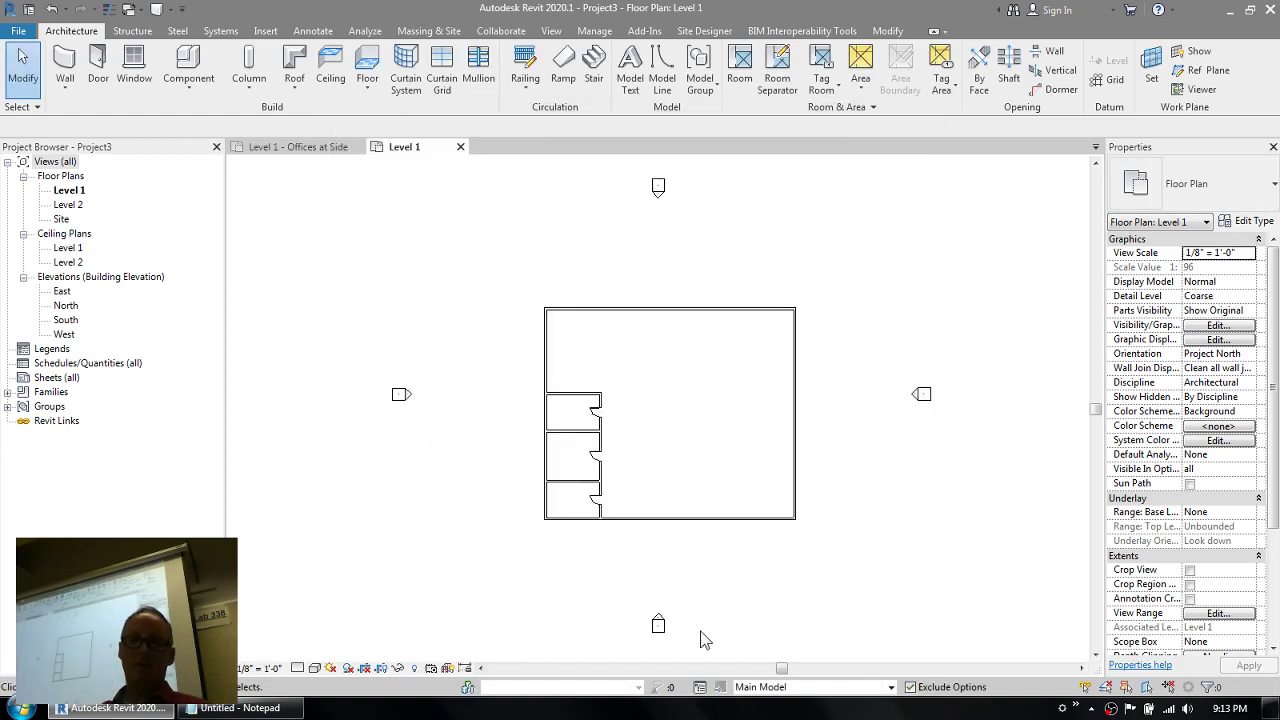
{"action": "left_click", "coordinate": [700, 687]}
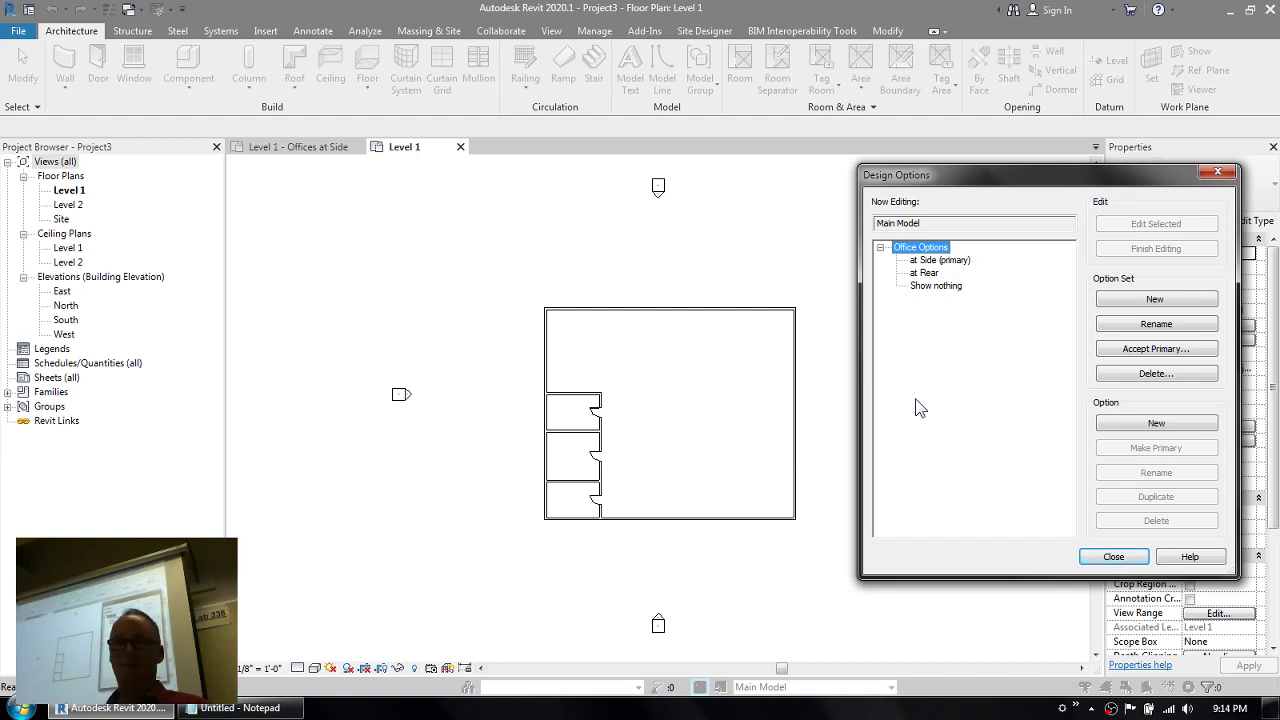
{"action": "left_click", "coordinate": [1110, 557]}
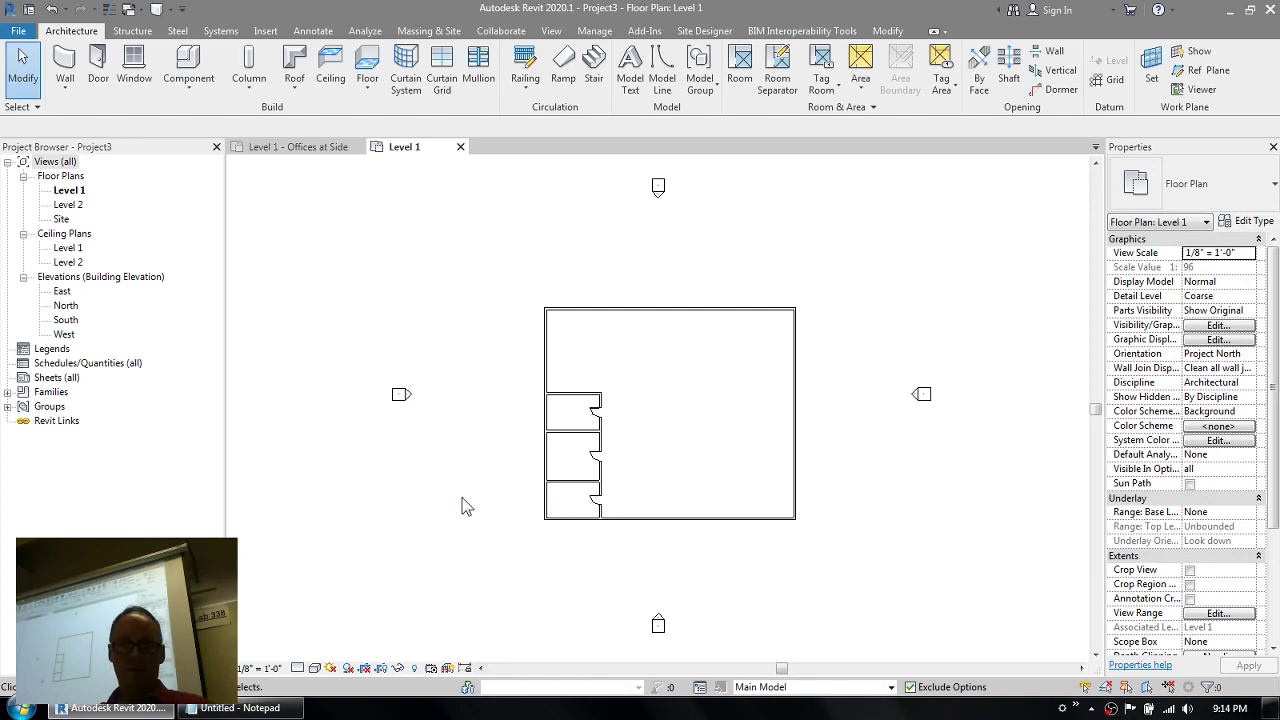
- Try setting Office Options to Show nothing in the Level 1 visibility overrides, and undo the override
{"action": "key", "text": "v"}
{"action": "key", "text": "g"}
{"action": "left_click", "coordinate": [786, 143]}
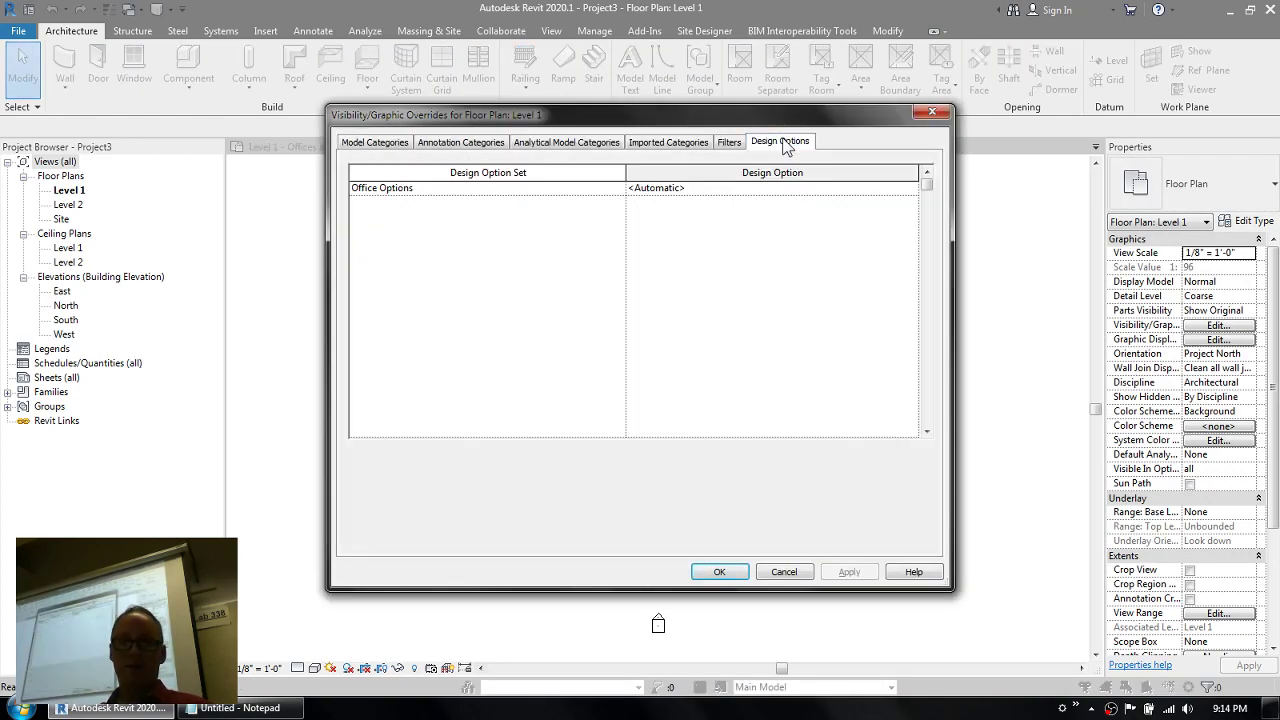
{"action": "left_click", "coordinate": [911, 190]}
{"action": "left_click", "coordinate": [660, 241]}
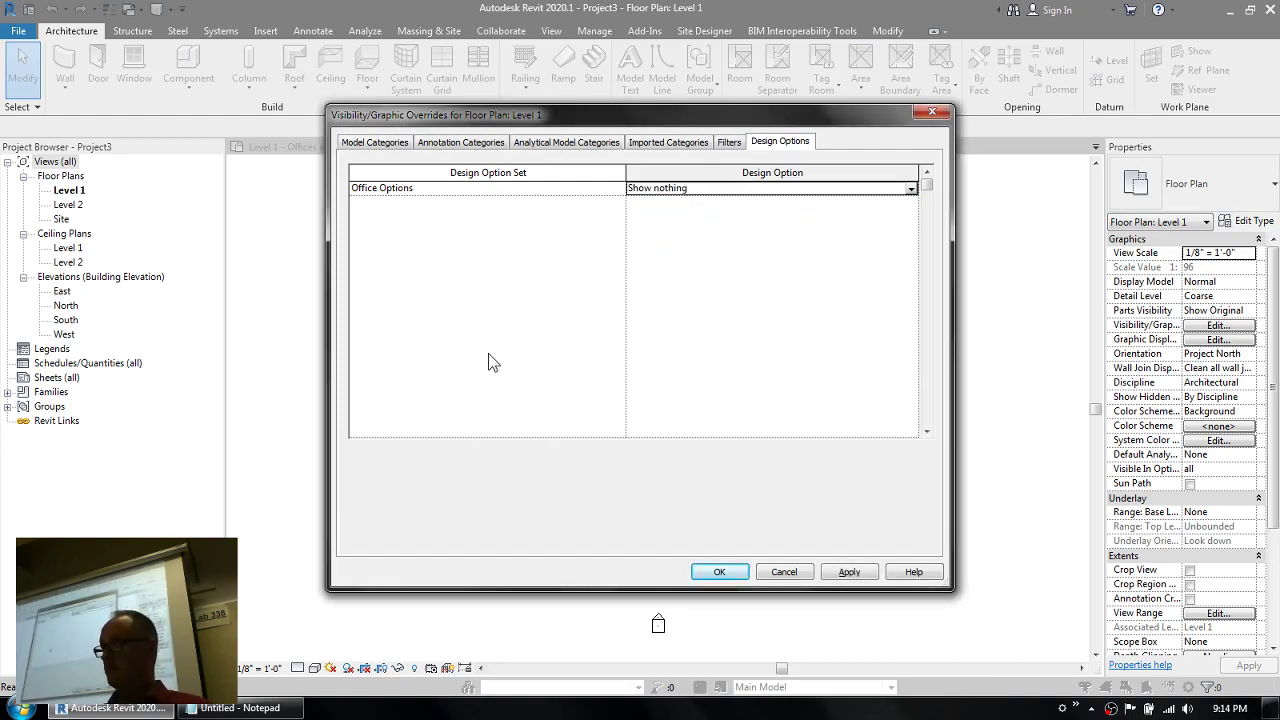
{"action": "left_click", "coordinate": [719, 571]}
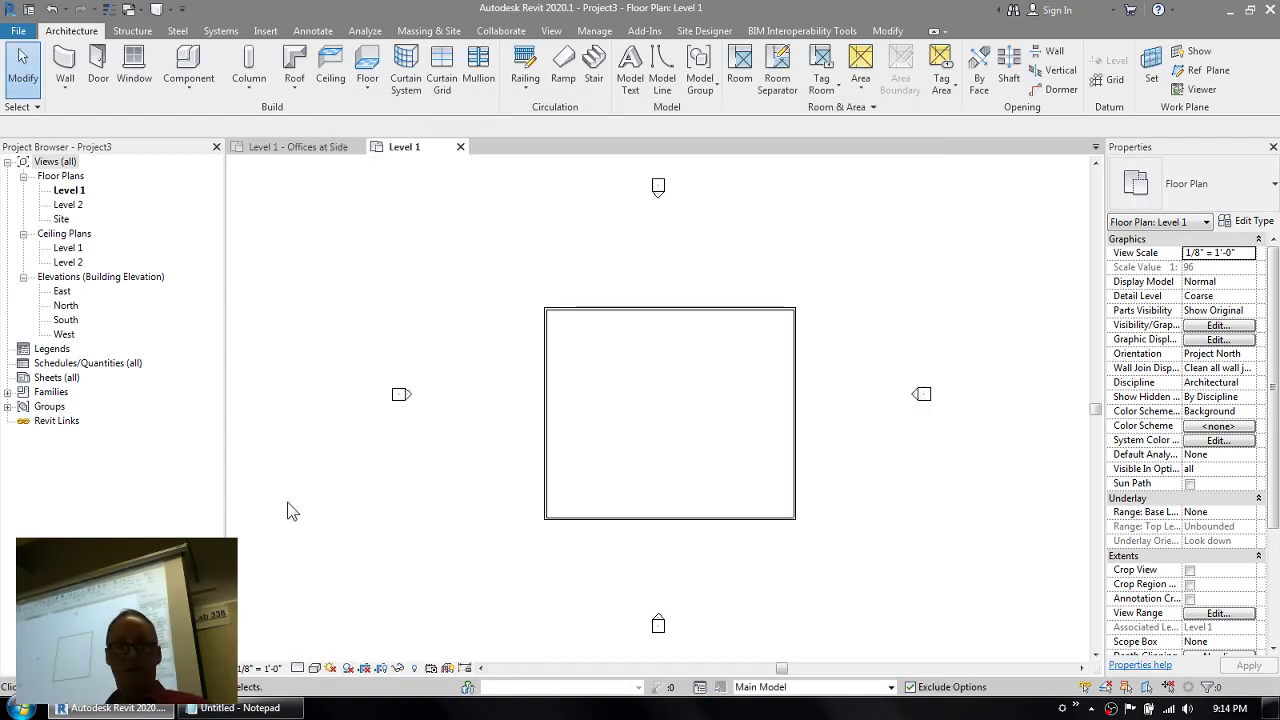
{"action": "key", "text": "ctrl+z"}
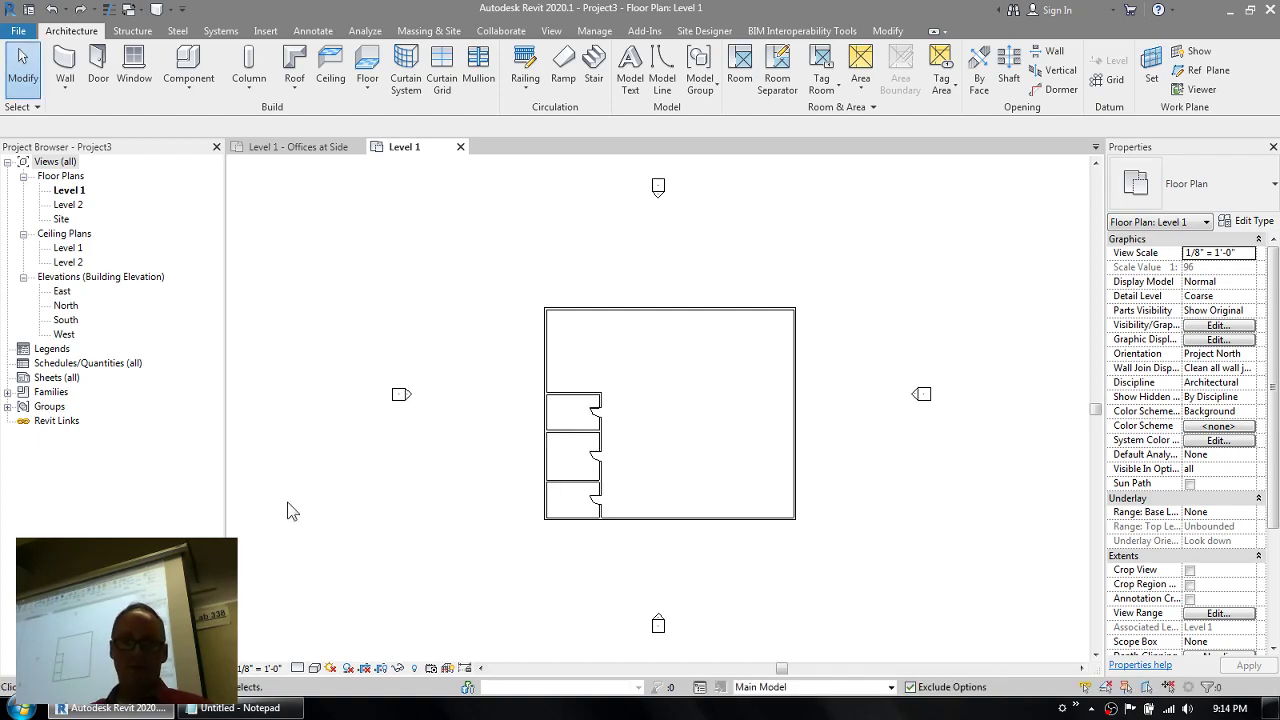
- Check which design option is assigned to Office Options in the Level 1 visibility overrides
{"action": "key", "text": "v"}
{"action": "key", "text": "g"}
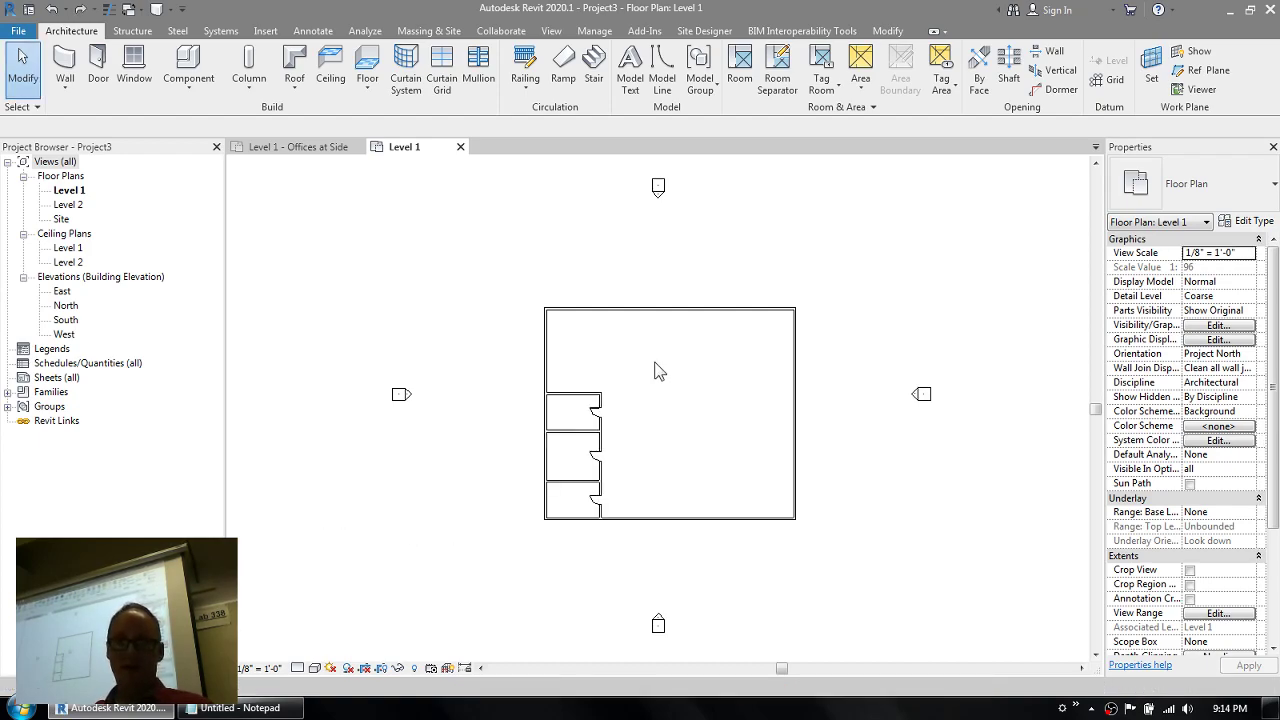
{"action": "left_click", "coordinate": [785, 142]}
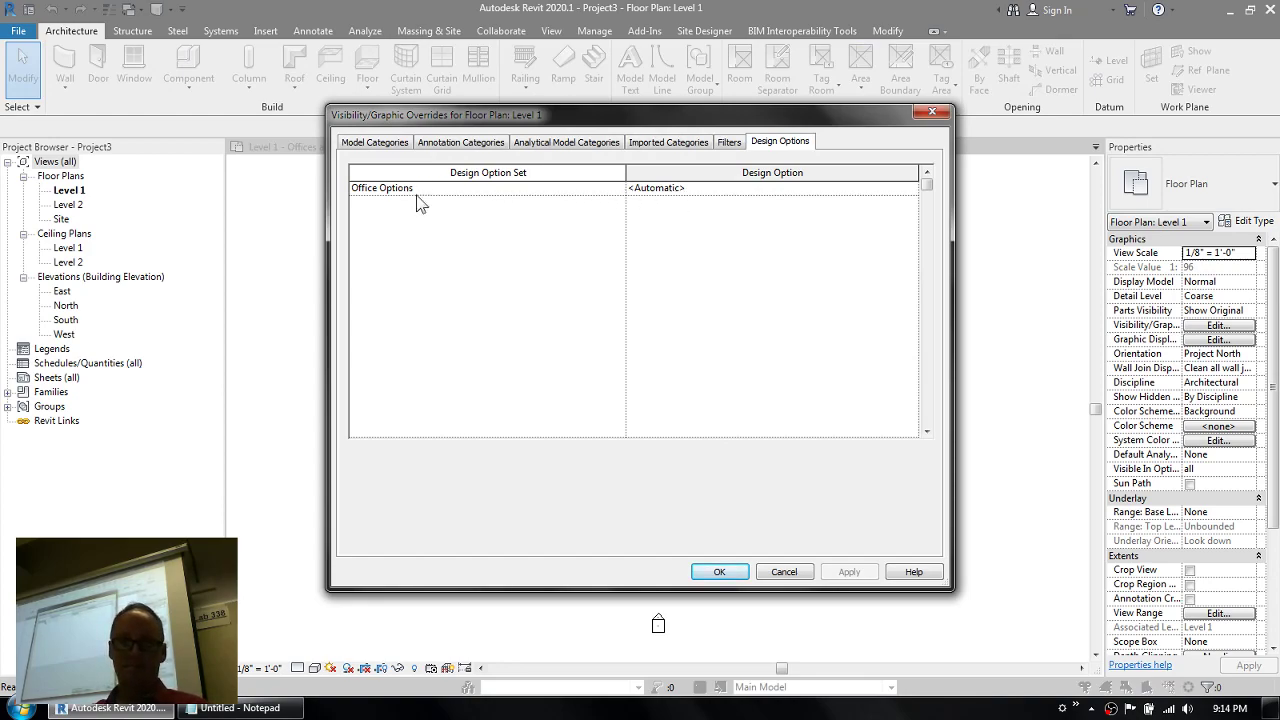
{"action": "left_click", "coordinate": [719, 571]}
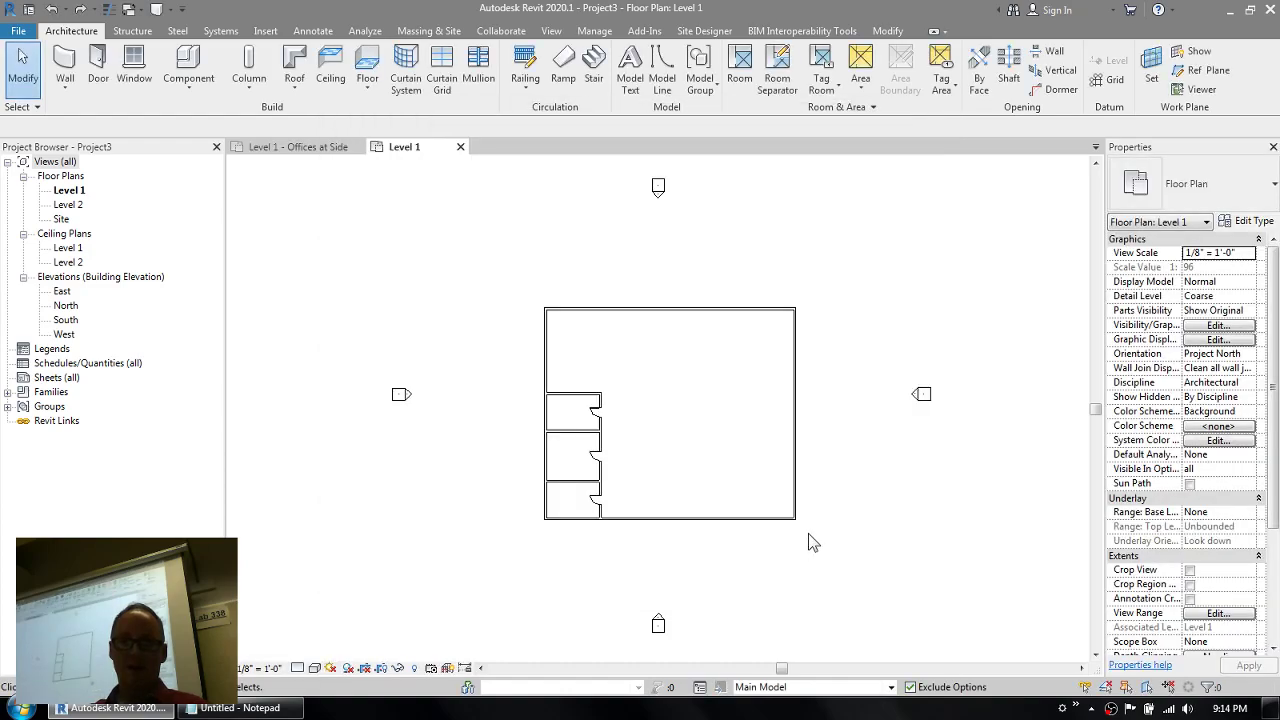
- Make Show nothing the primary option of the Office Options set and dismiss the resulting warning
{"action": "left_click", "coordinate": [700, 687]}
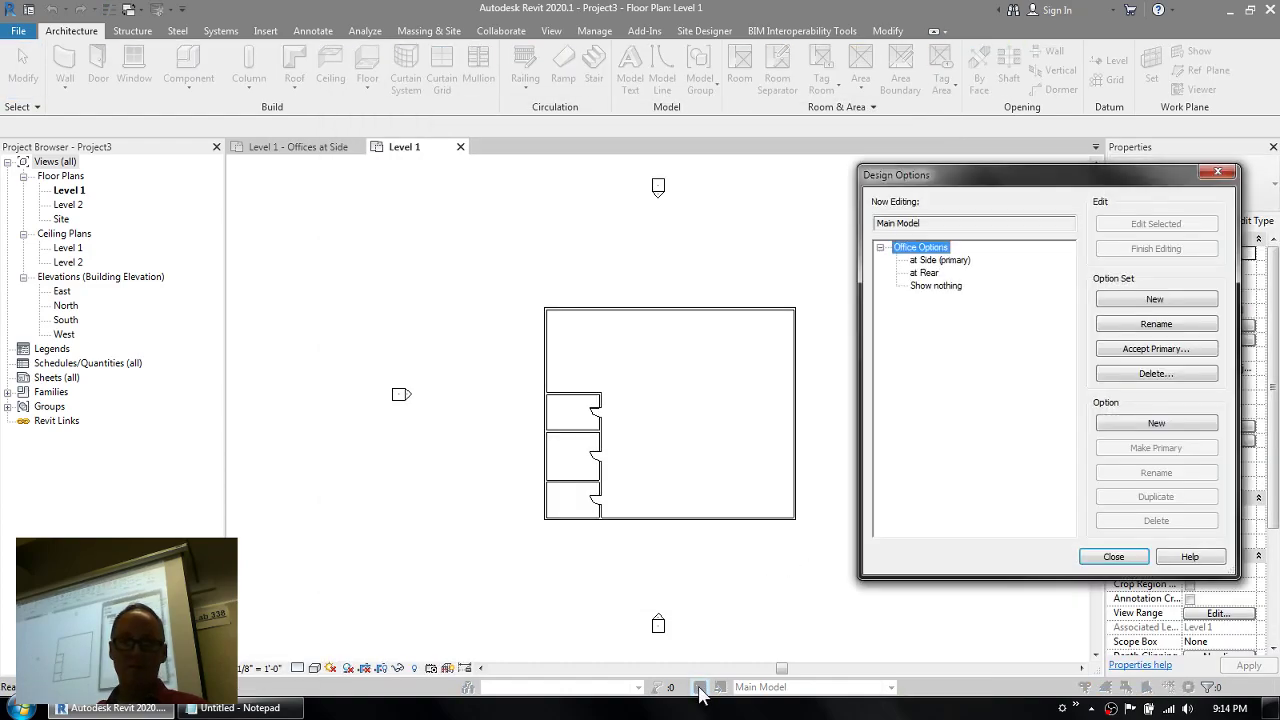
{"action": "left_click", "coordinate": [916, 288]}
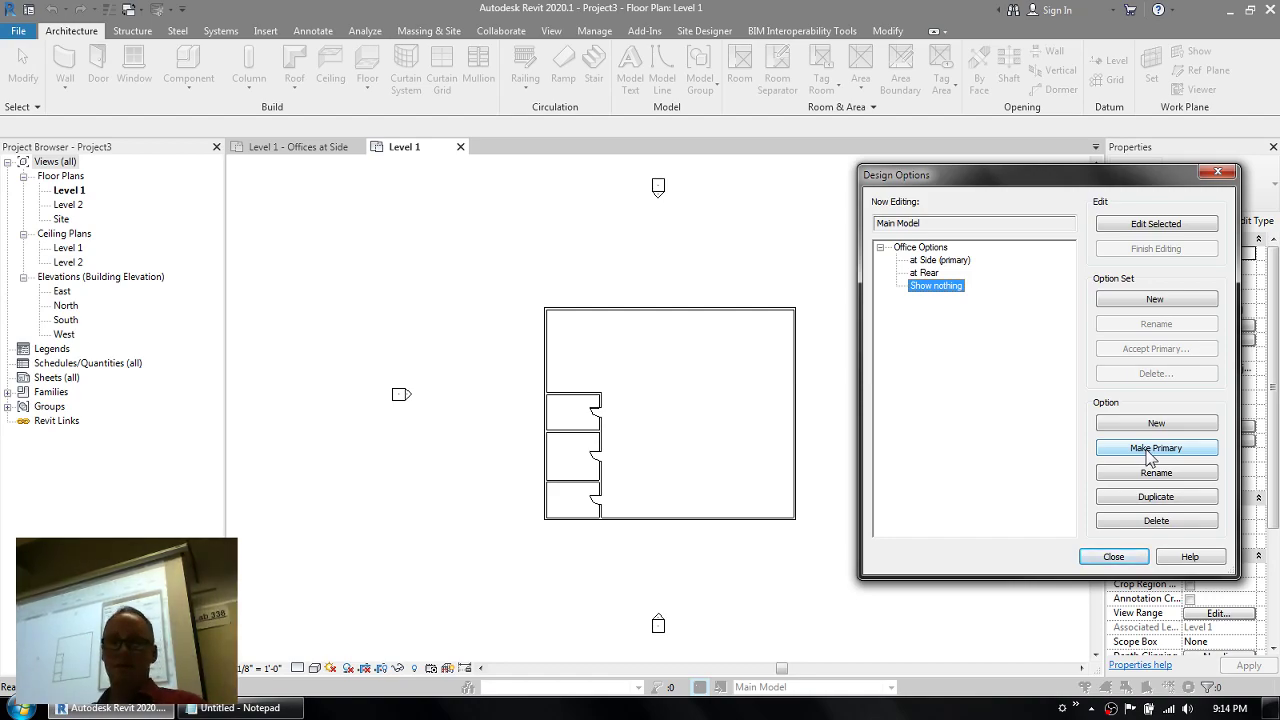
{"action": "left_click", "coordinate": [1150, 449]}
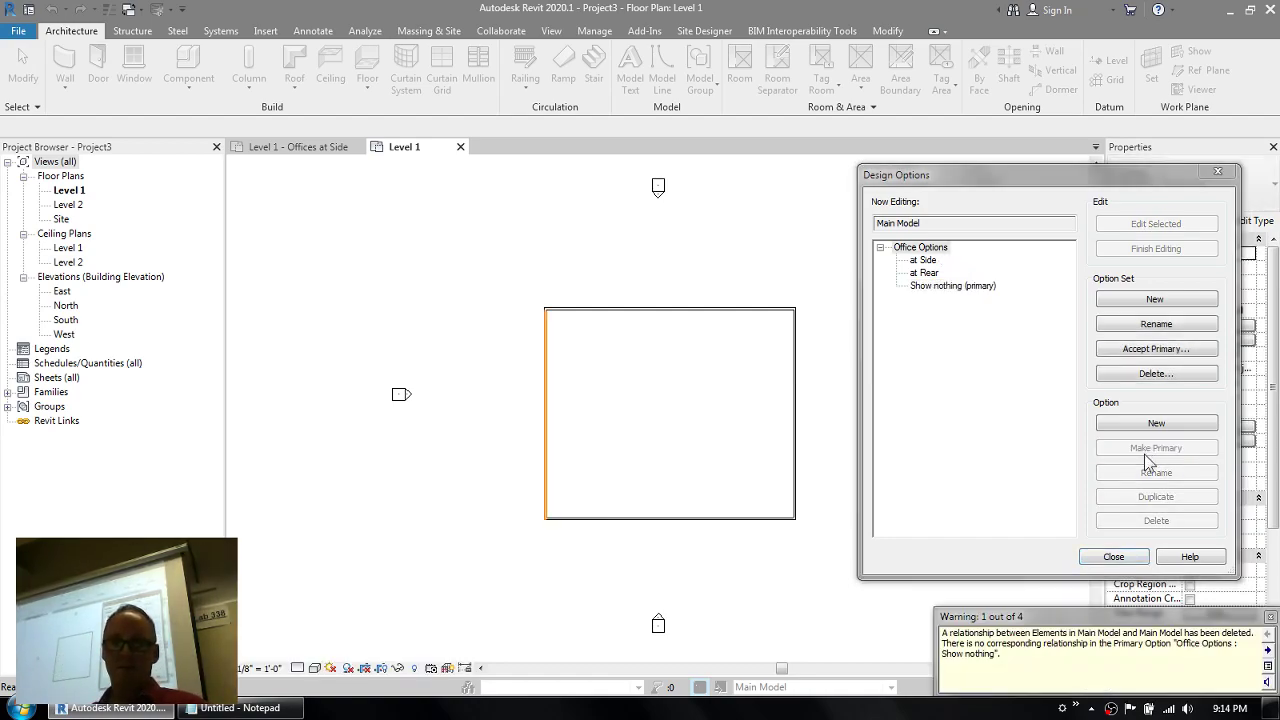
{"action": "left_click_drag", "start_coordinate": [1097, 620], "coordinate": [603, 397]}
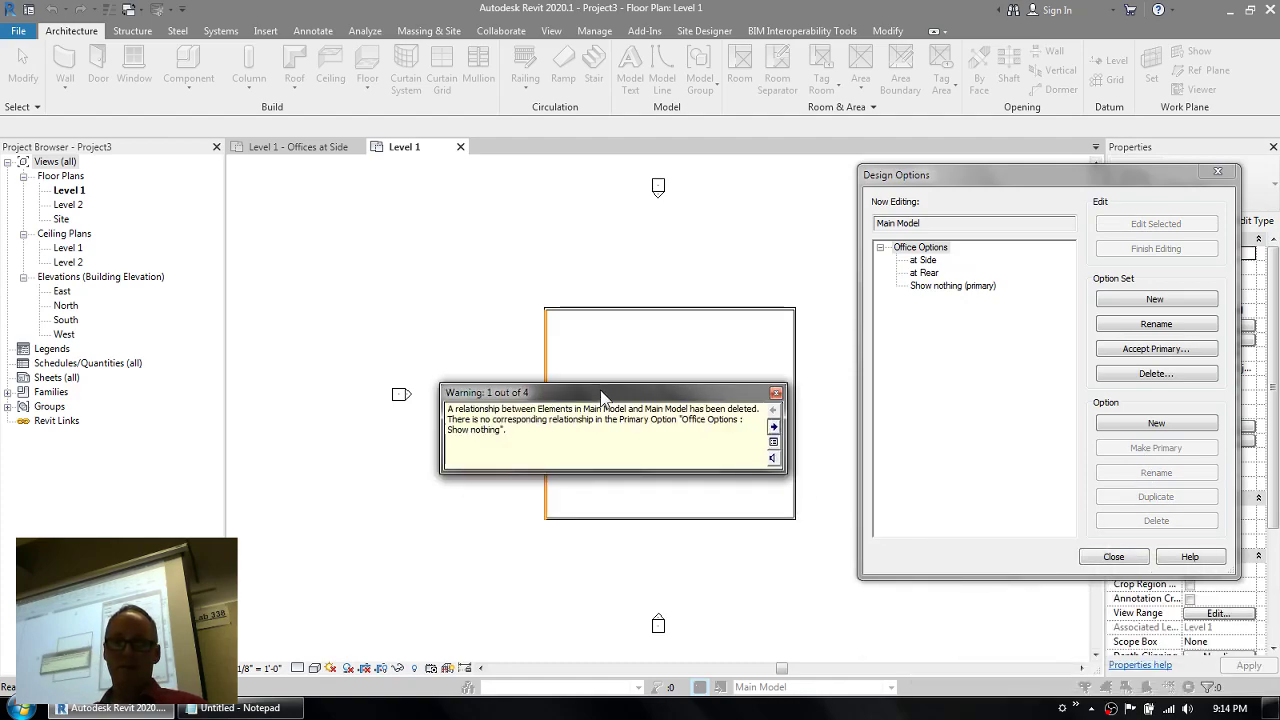
{"action": "left_click", "coordinate": [1113, 556]}
{"action": "left_click", "coordinate": [775, 393]}
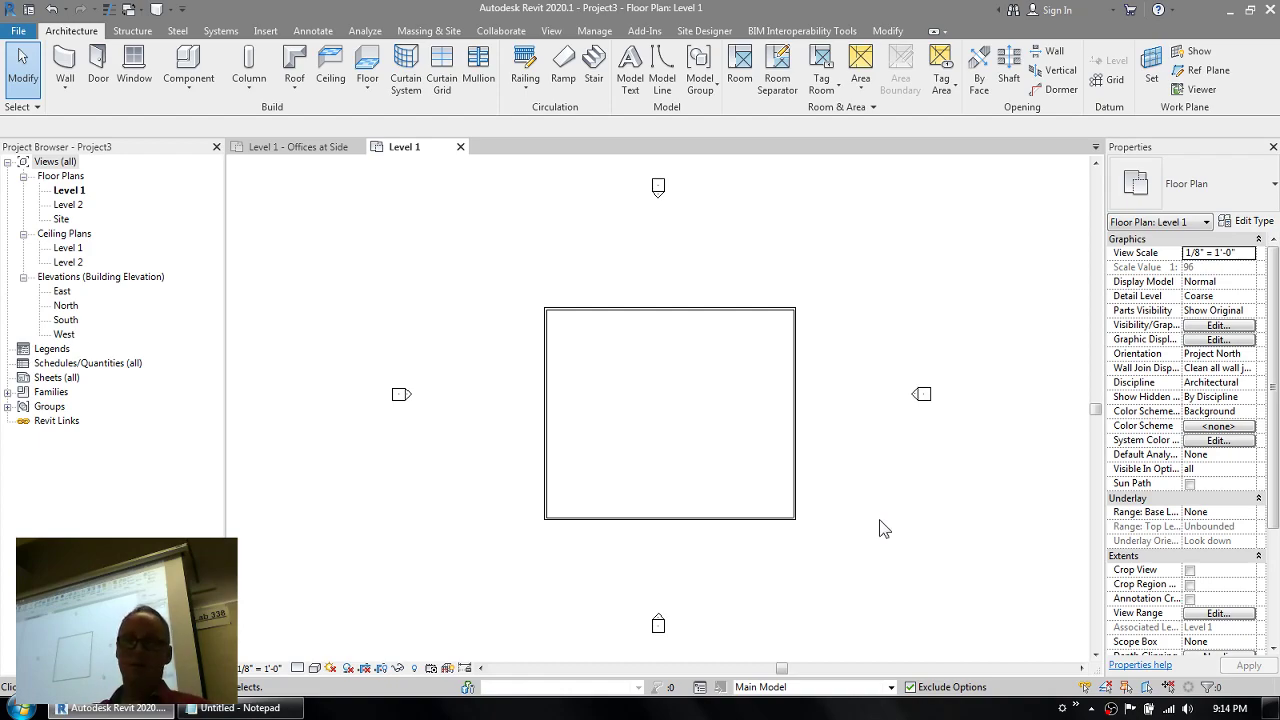
- Set the Office Options design option to at Rear in the Level 1 visibility overrides
{"action": "key", "text": "v"}
{"action": "key", "text": "g"}
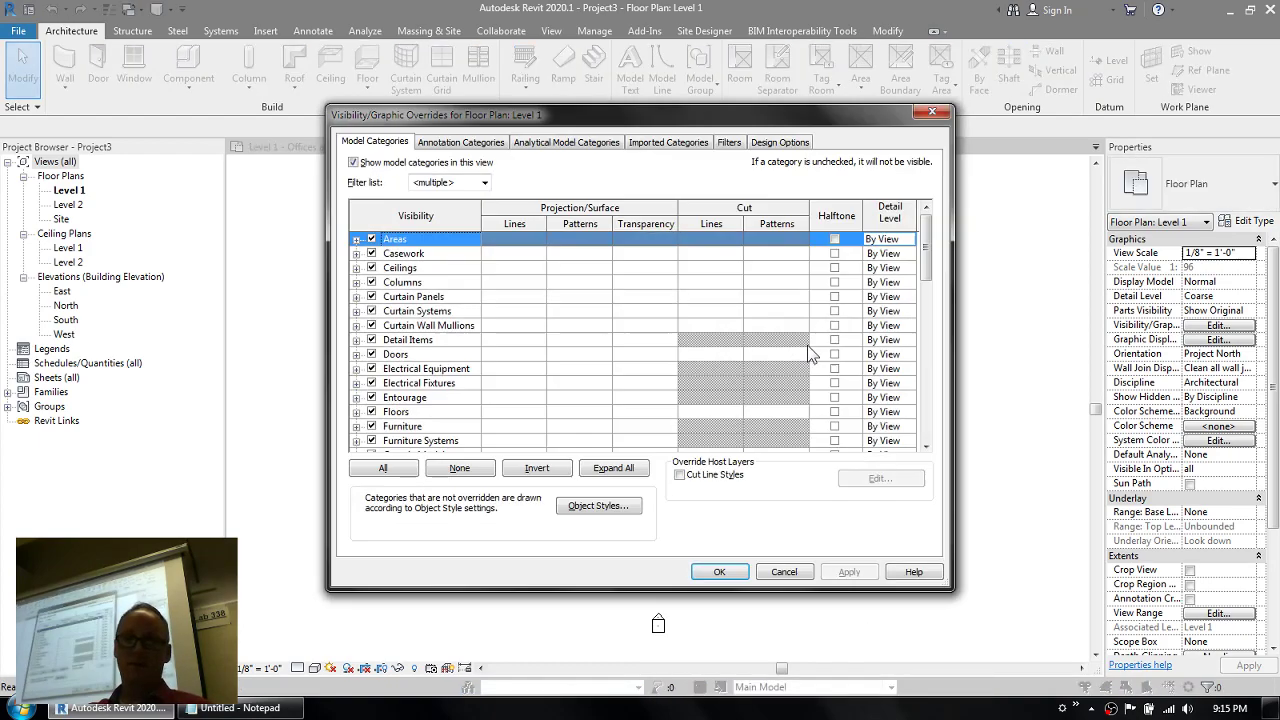
{"action": "left_click", "coordinate": [765, 143]}
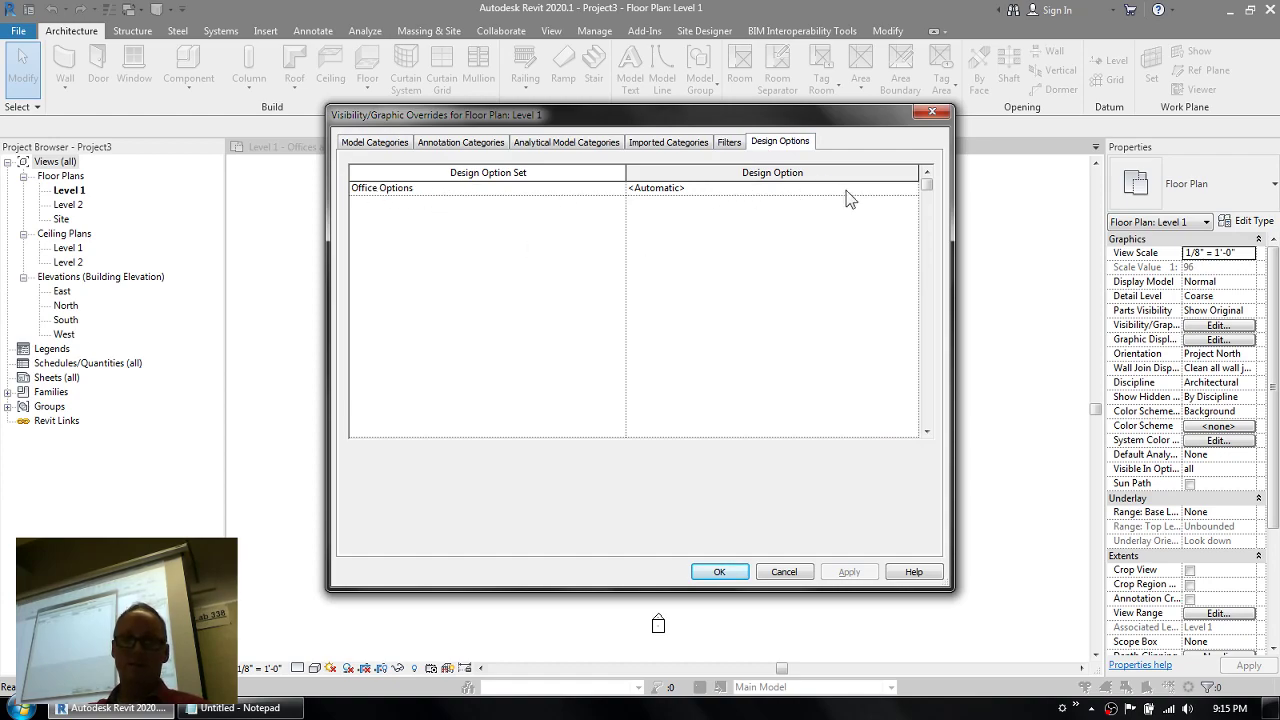
{"action": "left_click", "coordinate": [911, 192]}
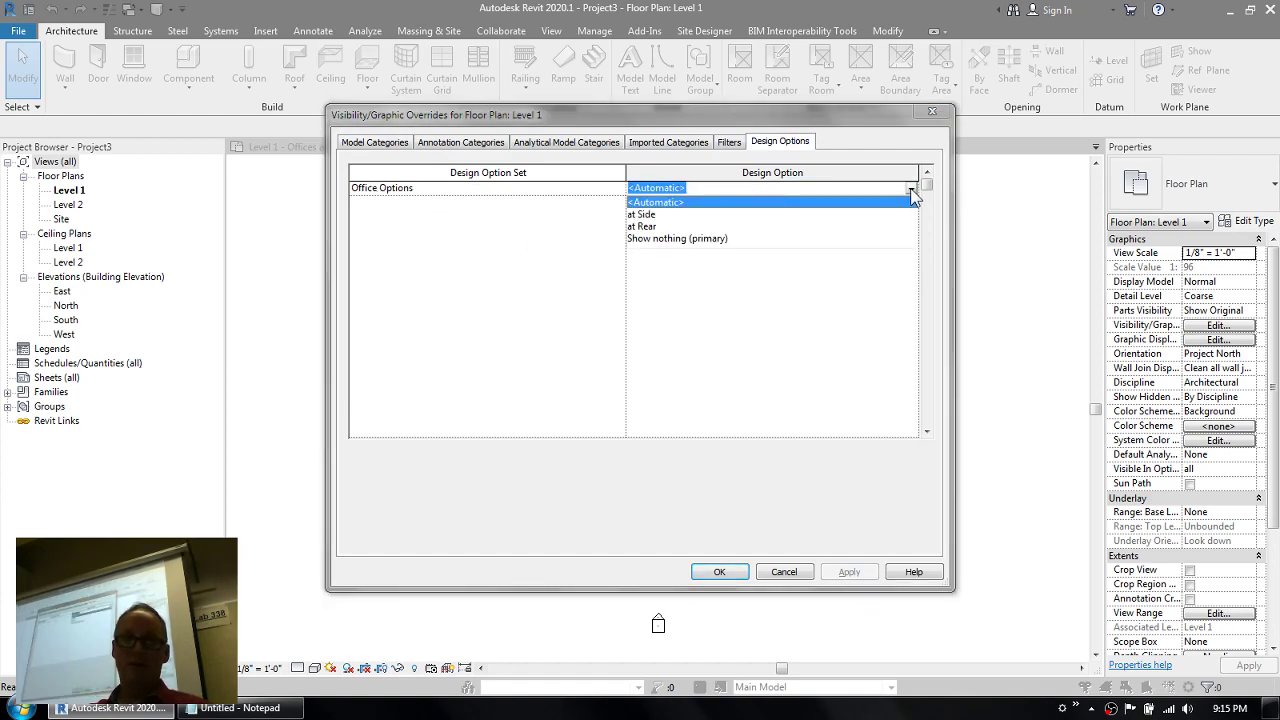
{"action": "left_click", "coordinate": [647, 228]}
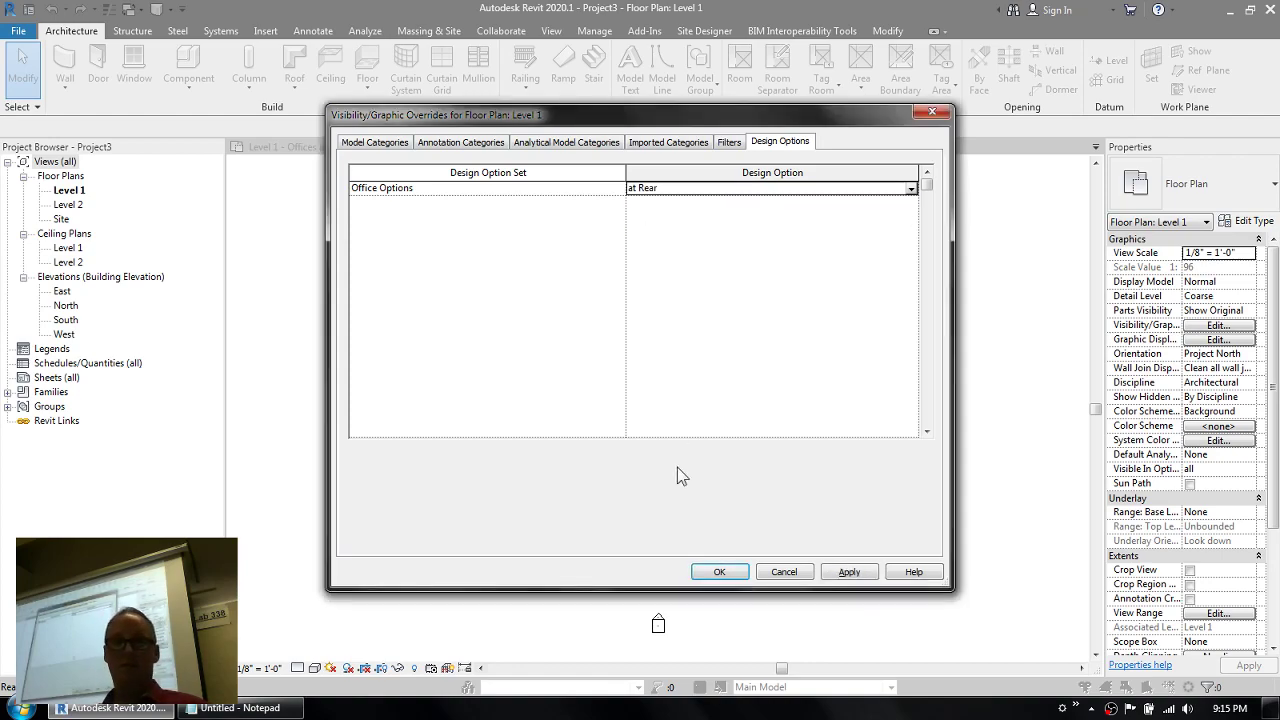
{"action": "left_click", "coordinate": [719, 571]}
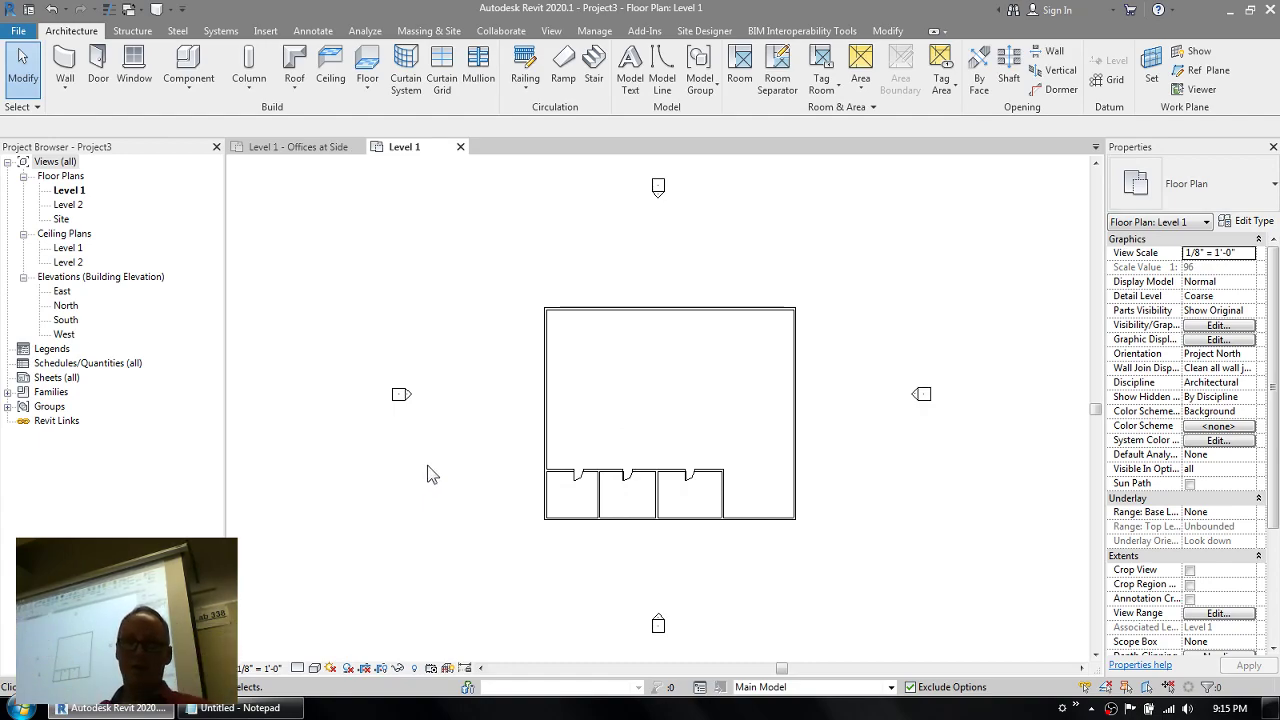
- Check which office option is primary in the Design Options list, and activate Show nothing to compare the plan
{"action": "left_click", "coordinate": [700, 688]}
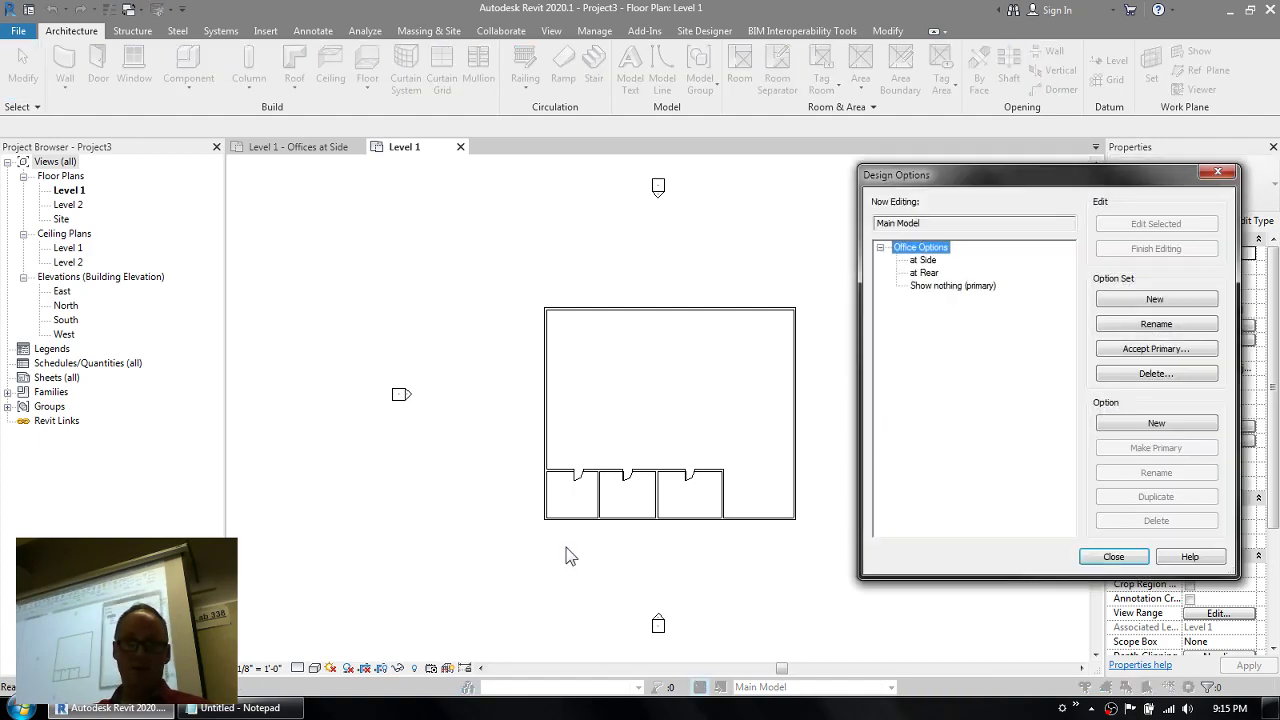
{"action": "left_click", "coordinate": [940, 286]}
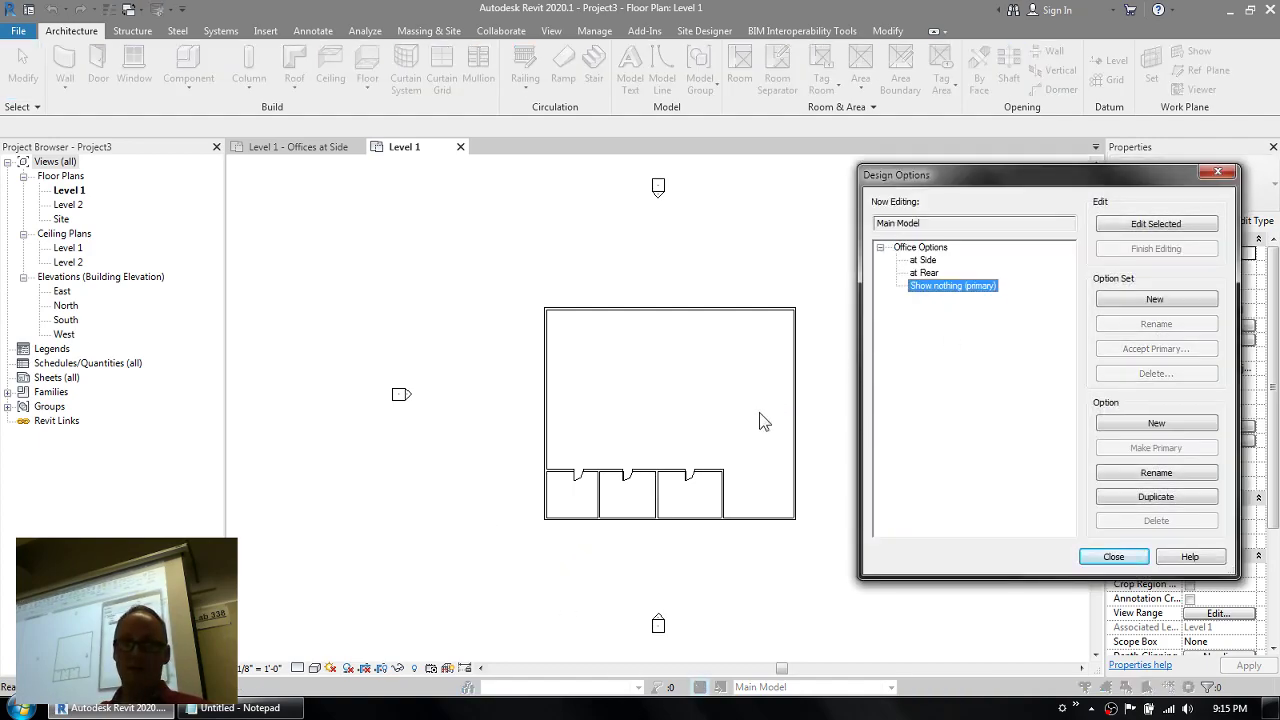
{"action": "left_click", "coordinate": [1113, 557]}
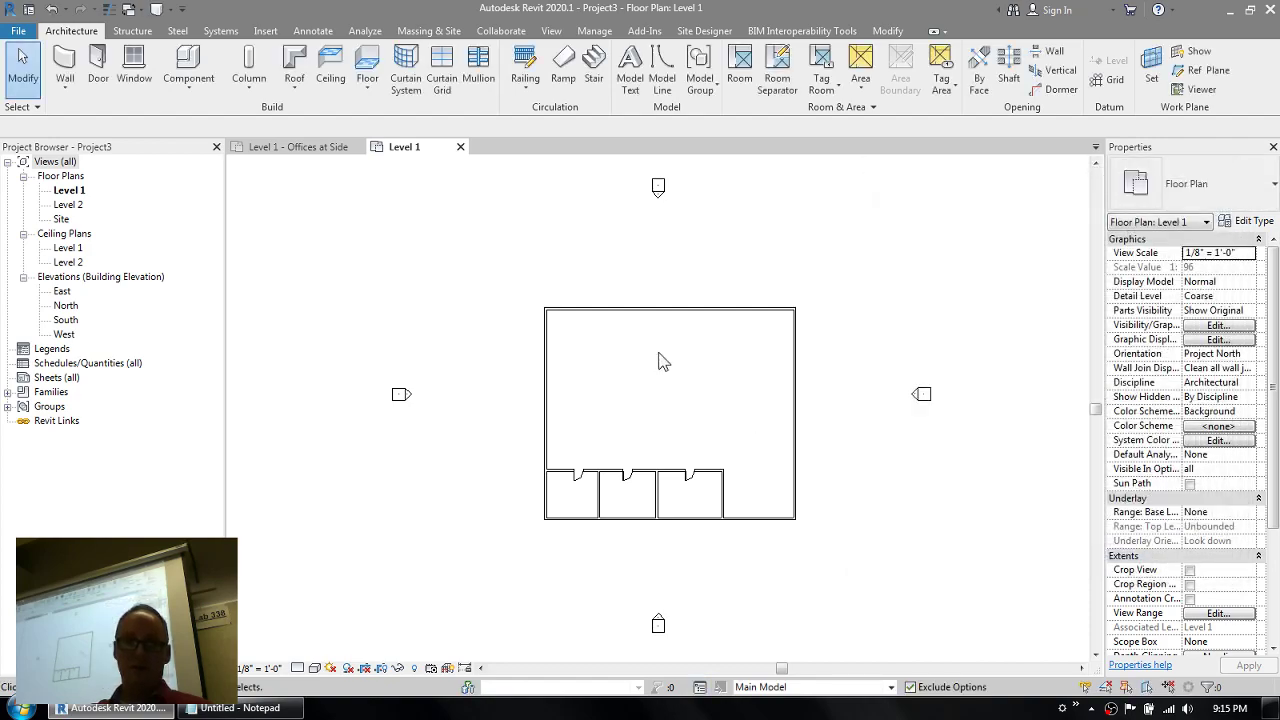
{"action": "left_click", "coordinate": [790, 688]}
{"action": "left_click", "coordinate": [772, 671]}
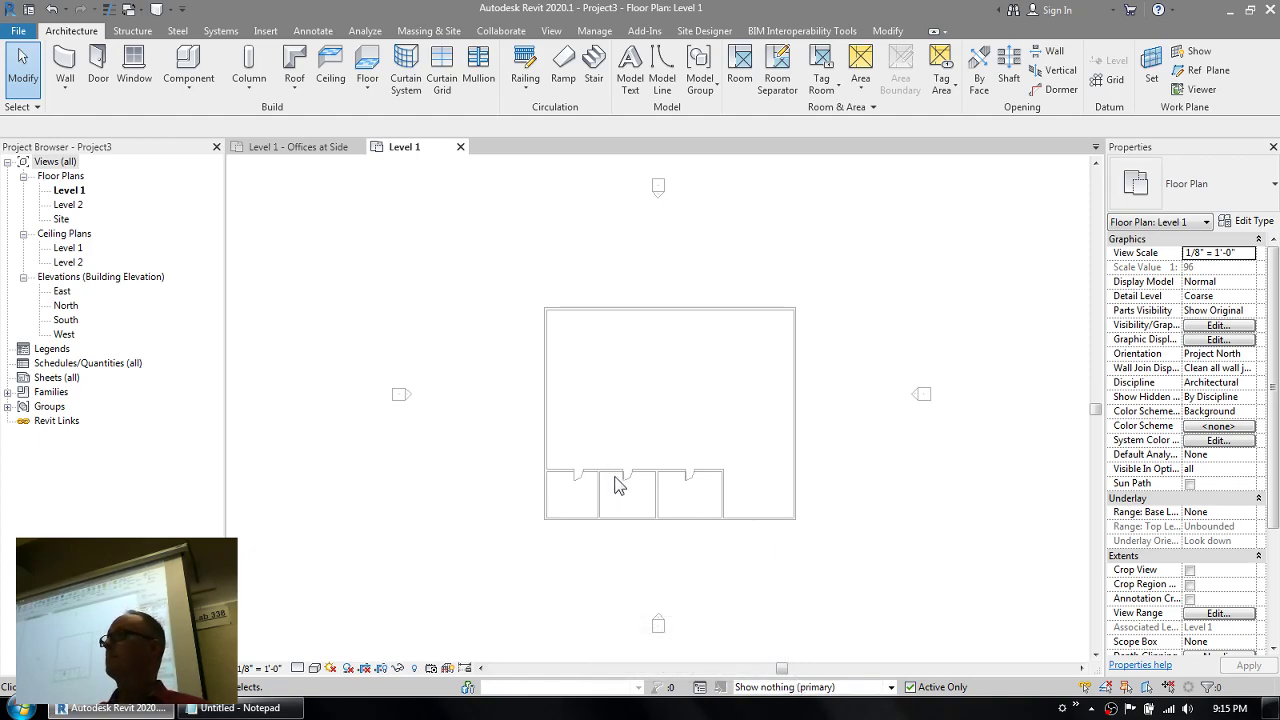
- Set Office Options back to <Automatic> in the Level 1 visibility overrides
{"action": "key", "text": "v"}
{"action": "key", "text": "g"}
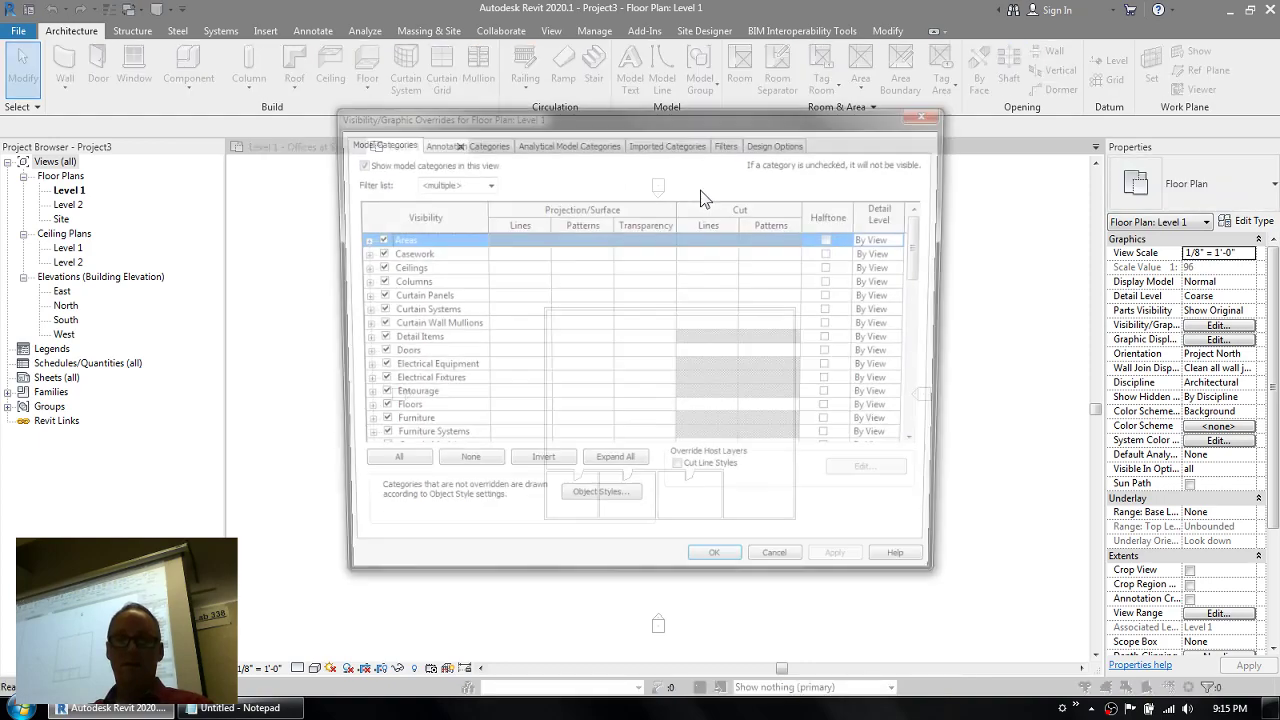
{"action": "left_click", "coordinate": [779, 143]}
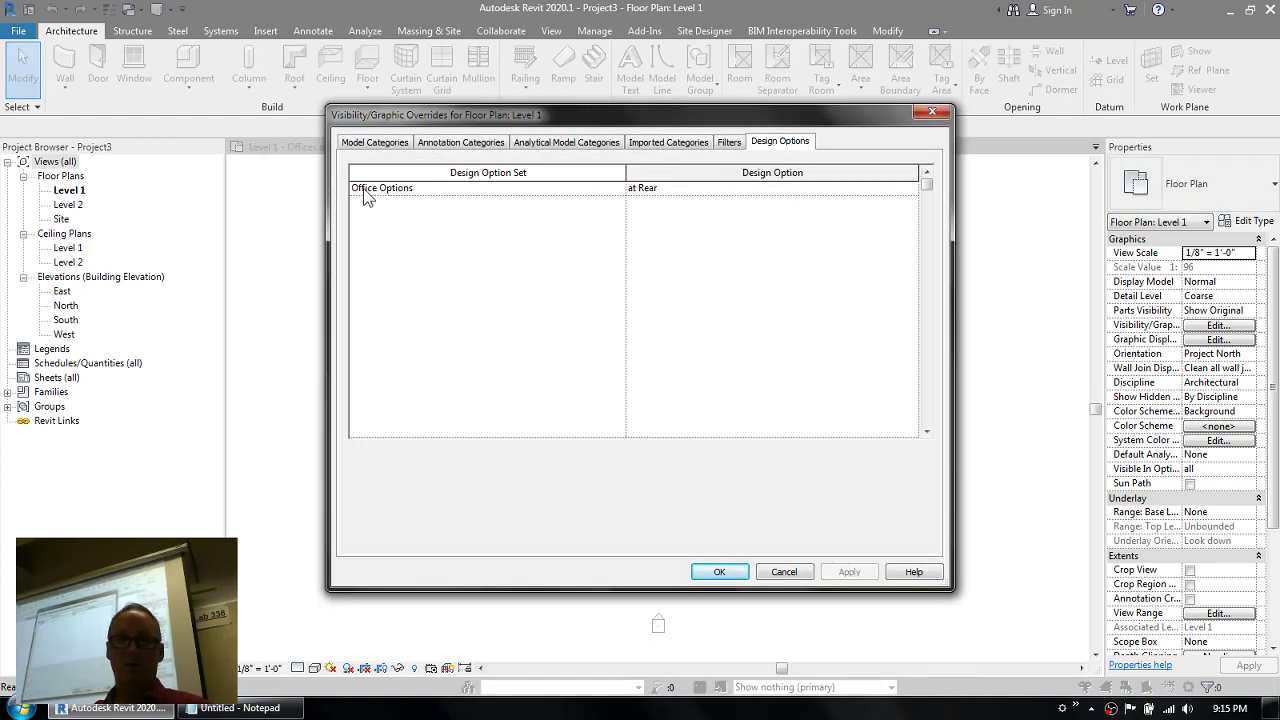
{"action": "left_click", "coordinate": [680, 189]}
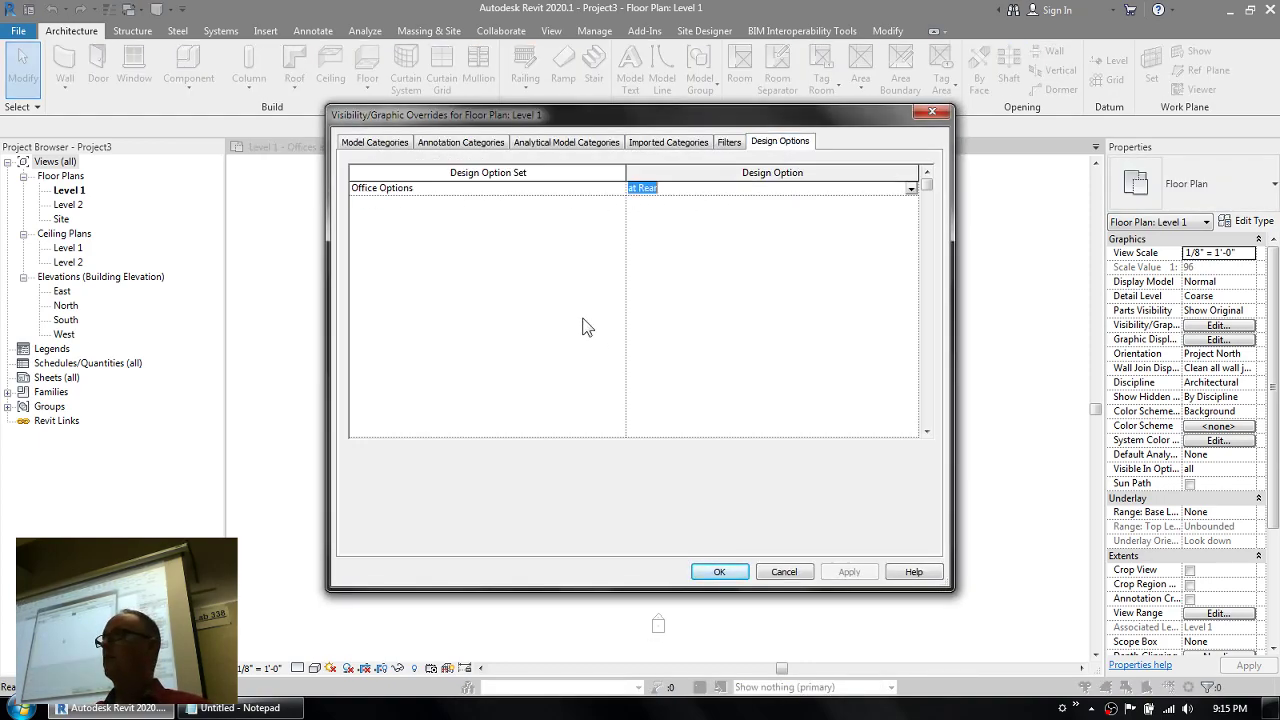
{"action": "left_click", "coordinate": [911, 189]}
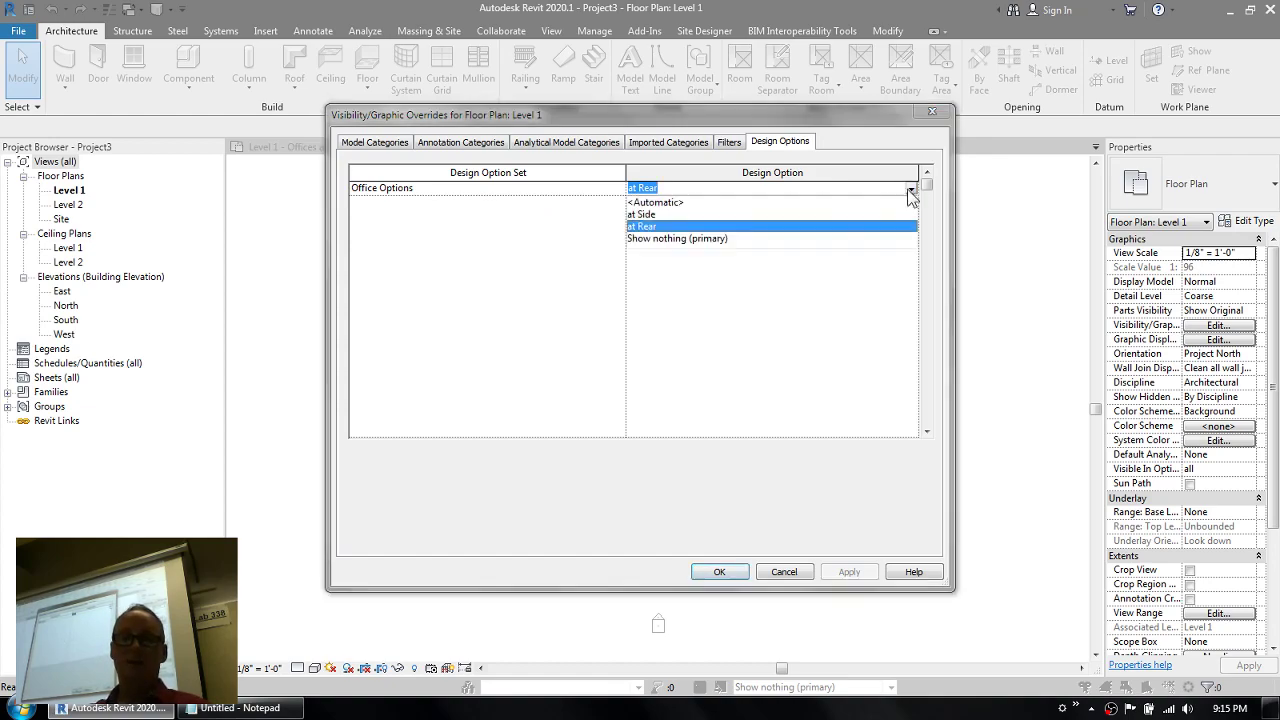
{"action": "left_click", "coordinate": [678, 204]}
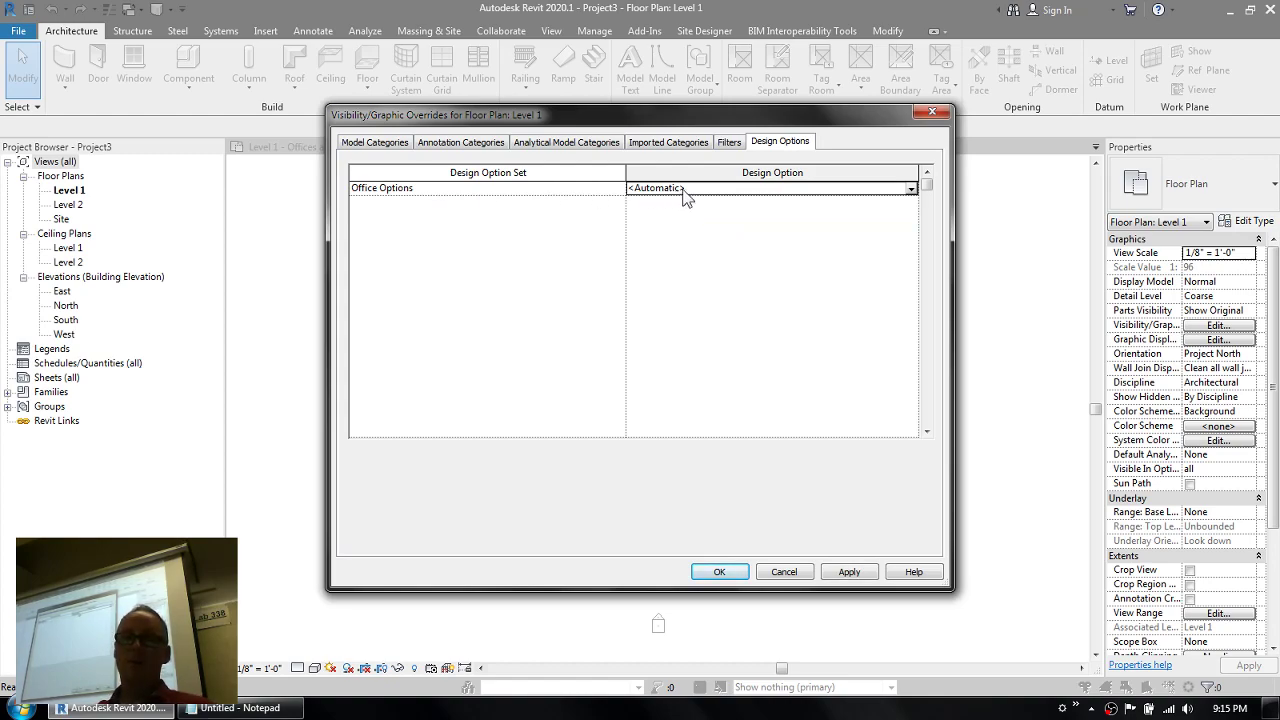
{"action": "left_click", "coordinate": [740, 571]}
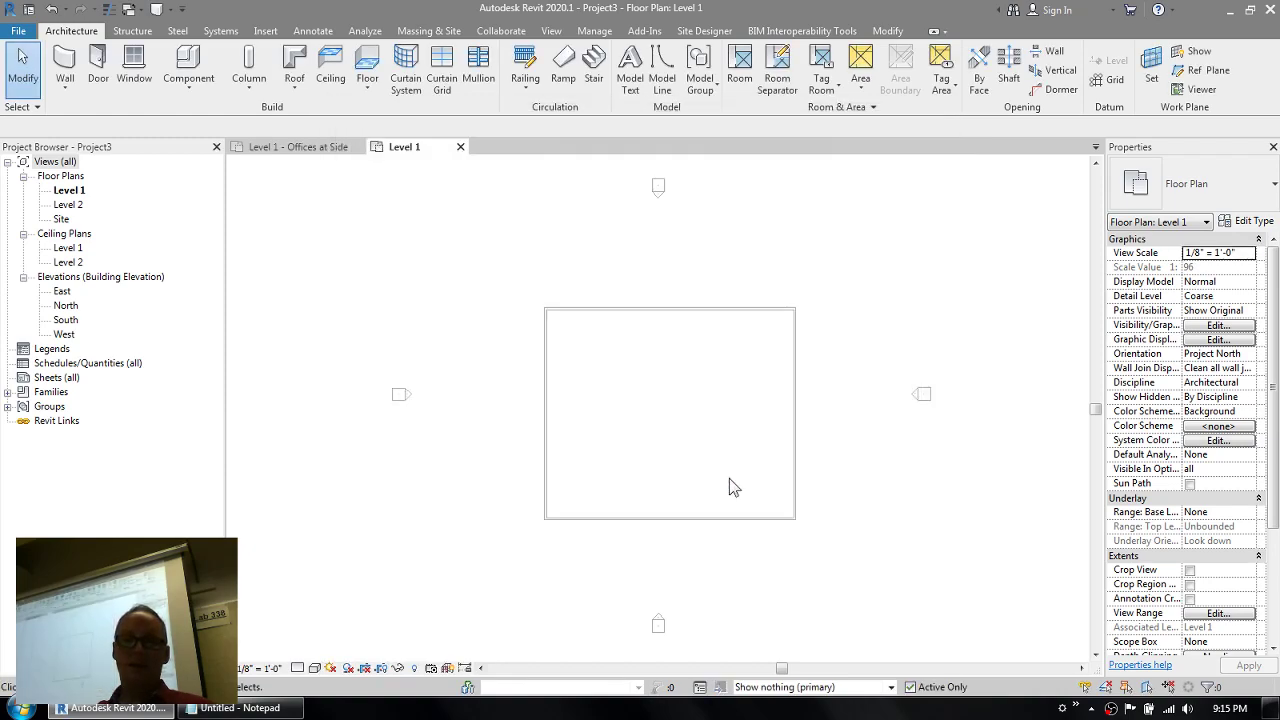
- Keep Show nothing active and review the Office Options choices in the Level 1 visibility overrides without changing them
{"action": "left_click", "coordinate": [795, 688]}
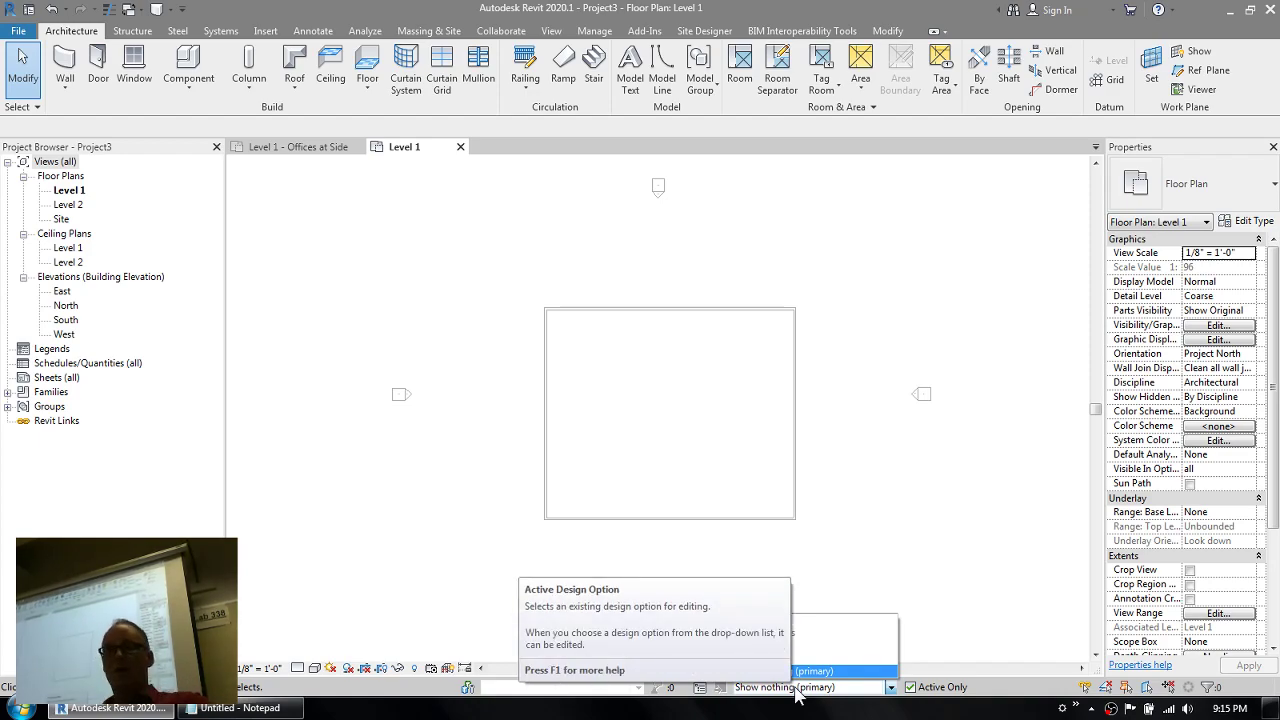
{"action": "left_click", "coordinate": [815, 671]}
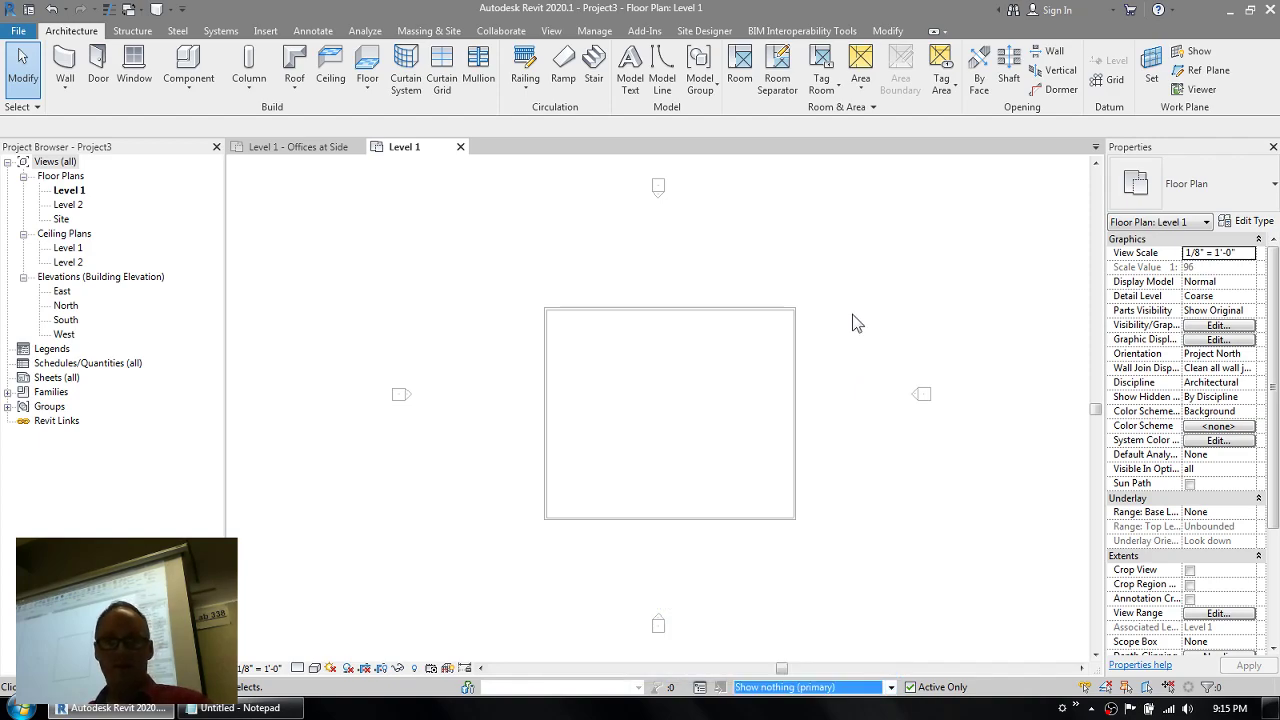
{"action": "key", "text": "v"}
{"action": "key", "text": "g"}
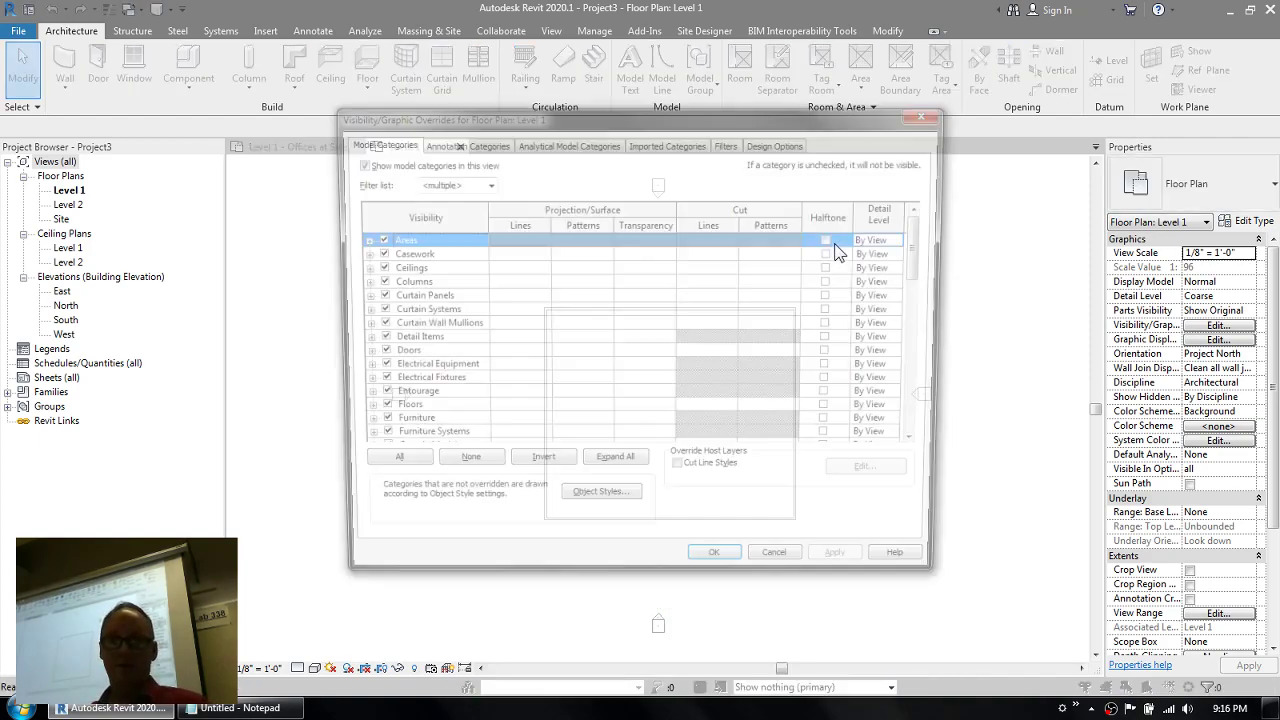
{"action": "left_click", "coordinate": [781, 142]}
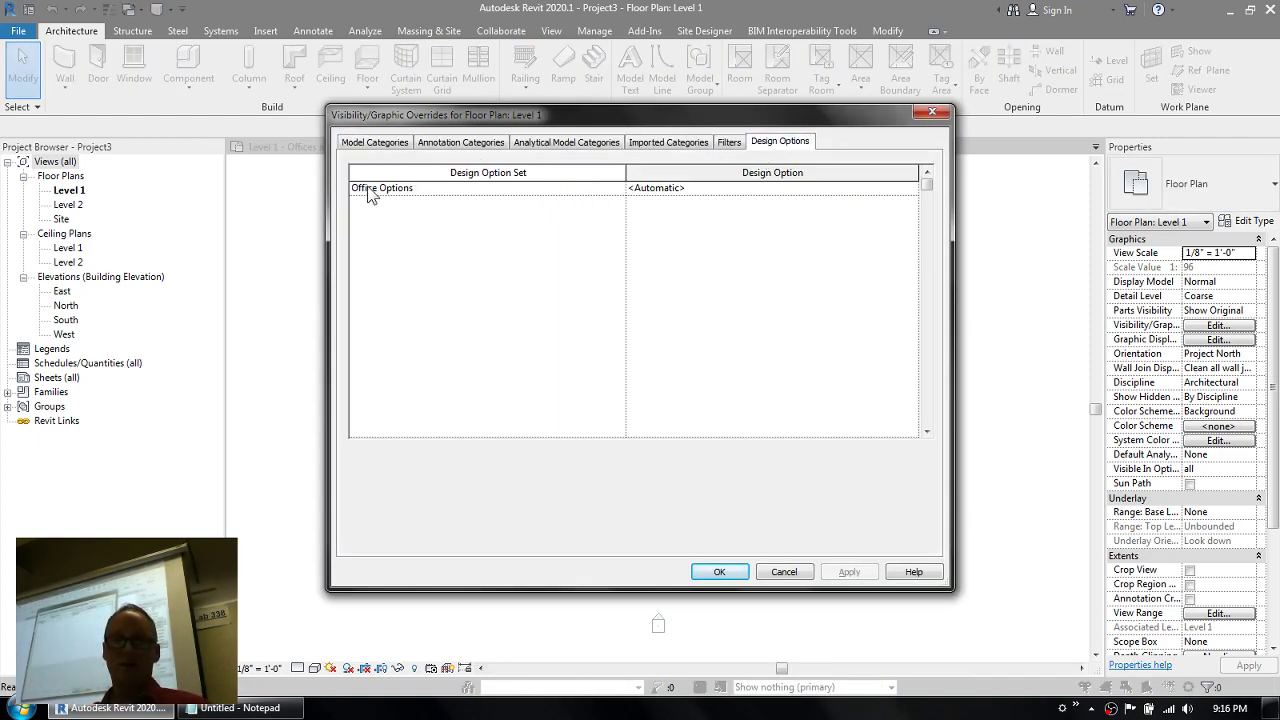
{"action": "left_click", "coordinate": [910, 190]}
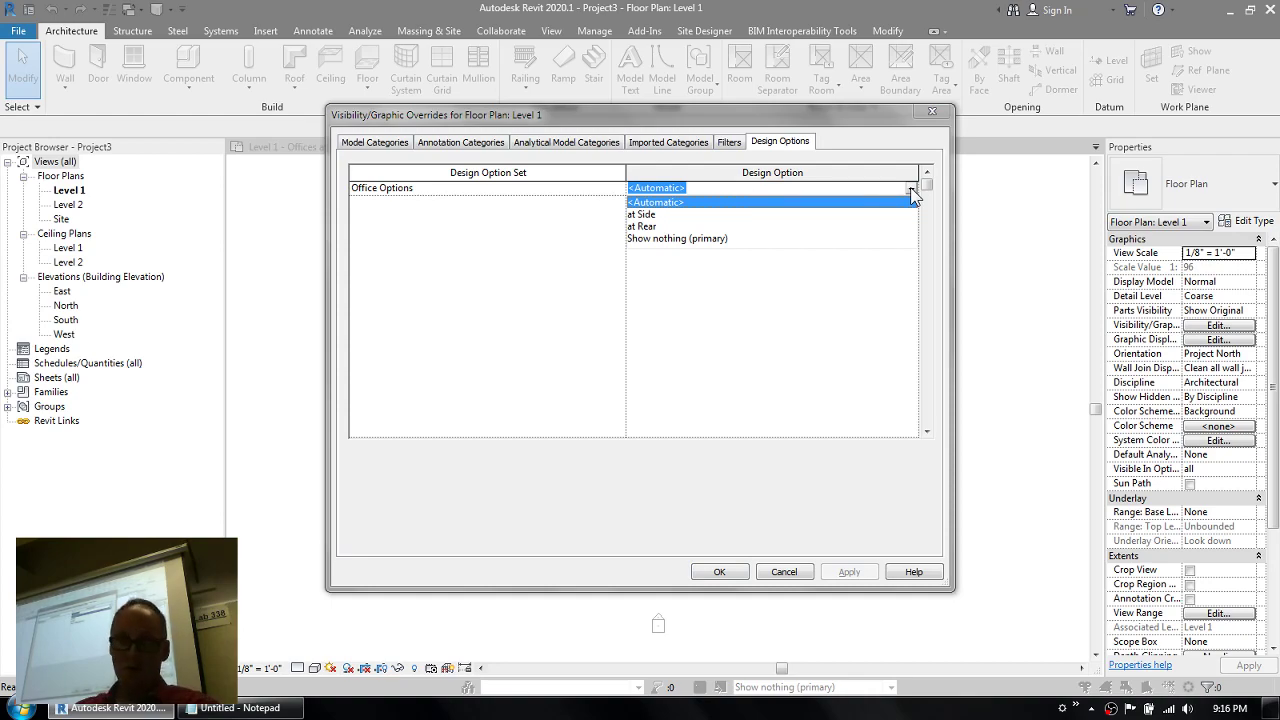
{"action": "left_click", "coordinate": [615, 210]}
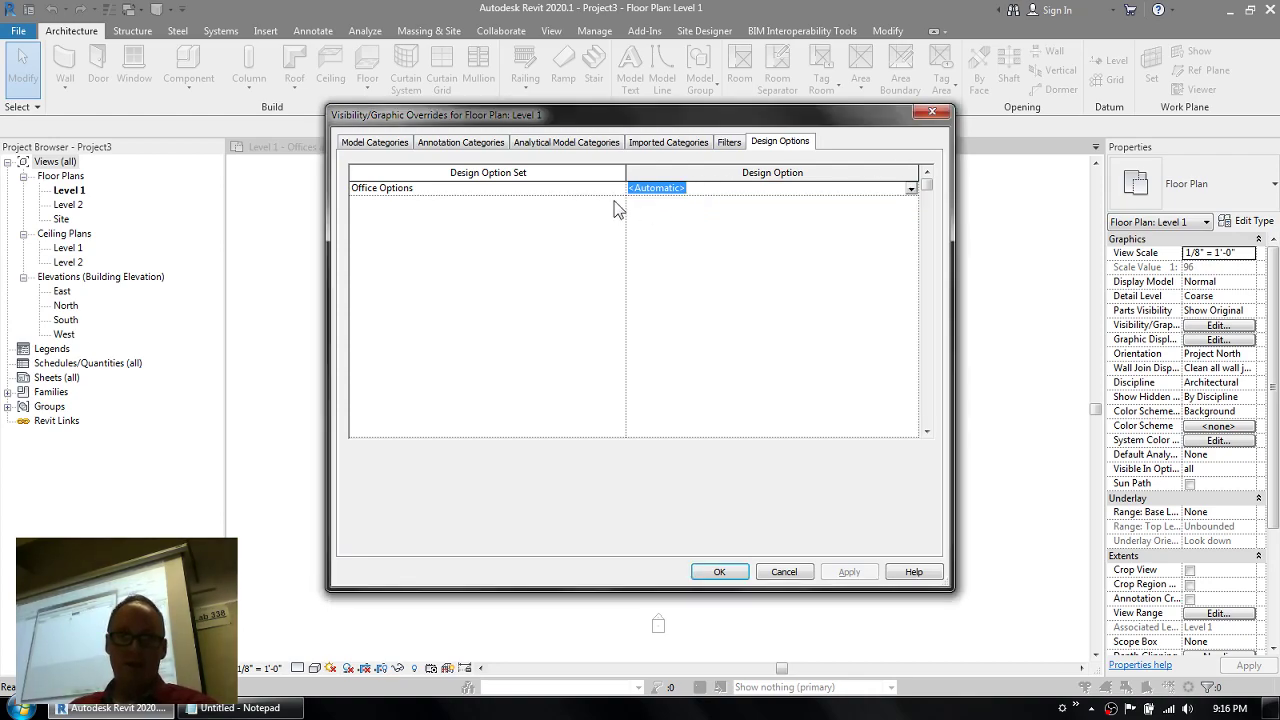
{"action": "left_click", "coordinate": [772, 573]}
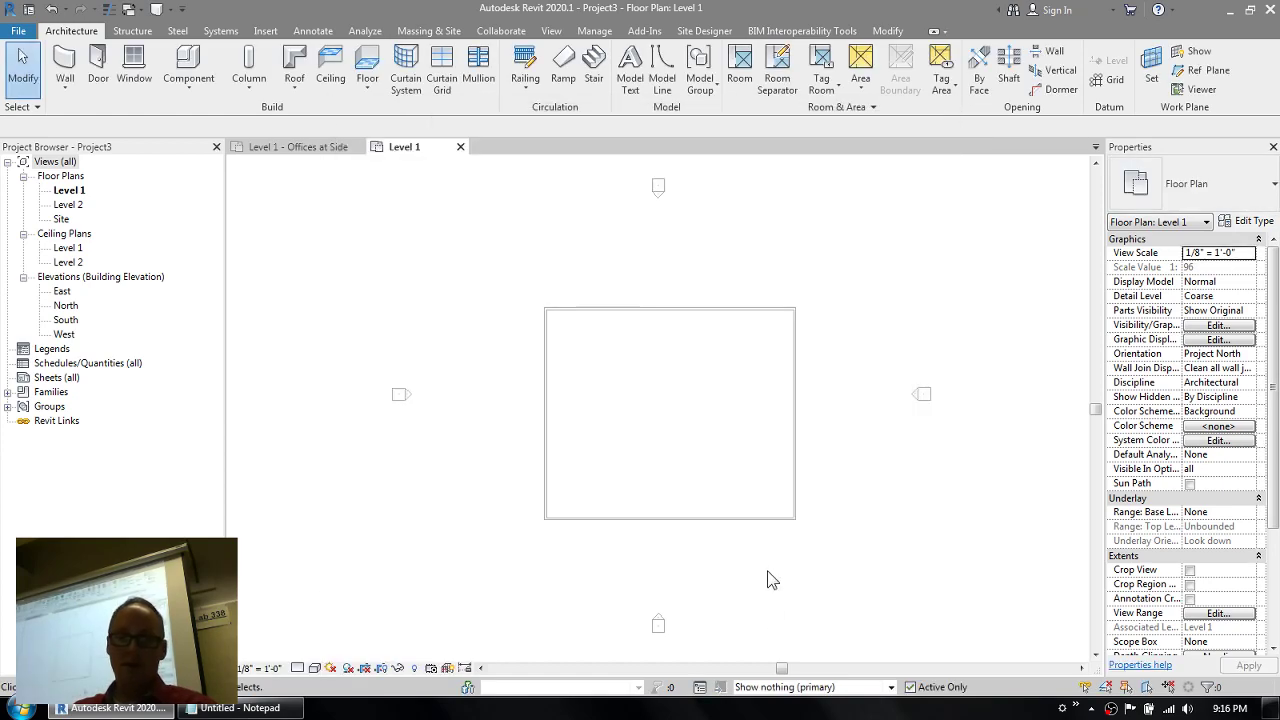
- Activate the at Rear option to view its layout, and switch the active design option to at Side
{"action": "left_click", "coordinate": [801, 686]}
{"action": "left_click", "coordinate": [770, 658]}
{"action": "left_click", "coordinate": [811, 686]}
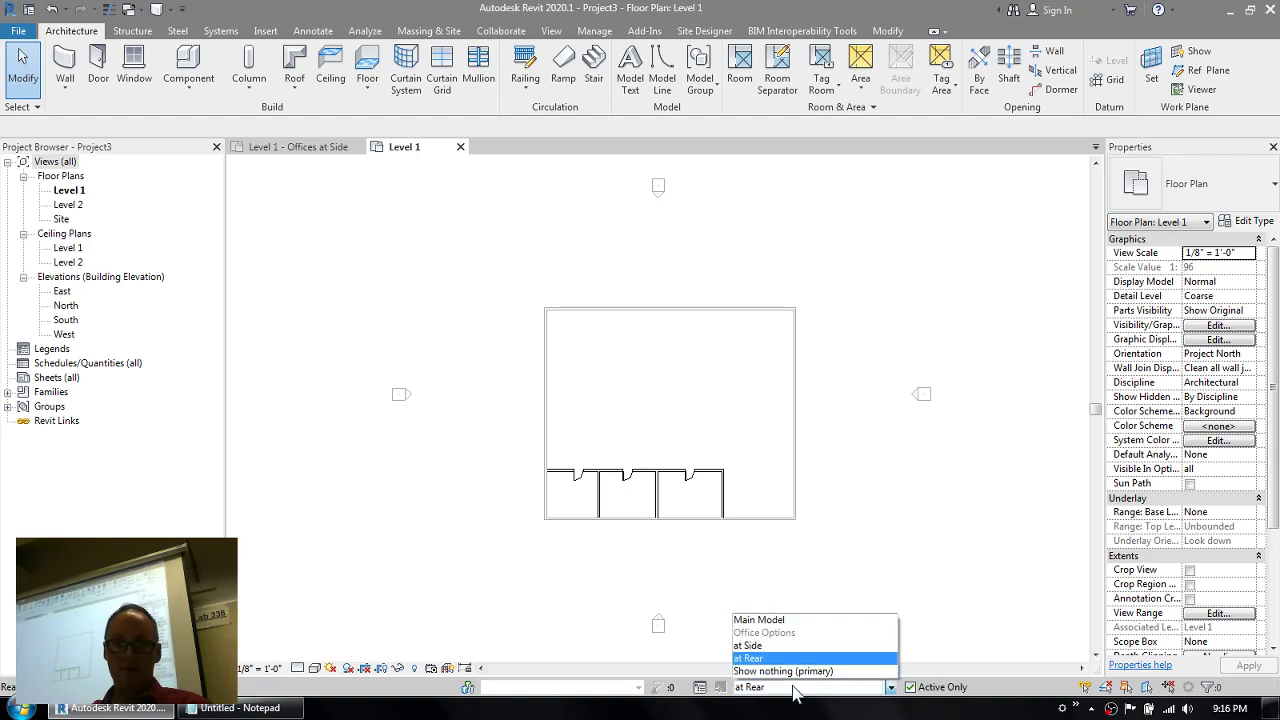
{"action": "left_click", "coordinate": [762, 645]}
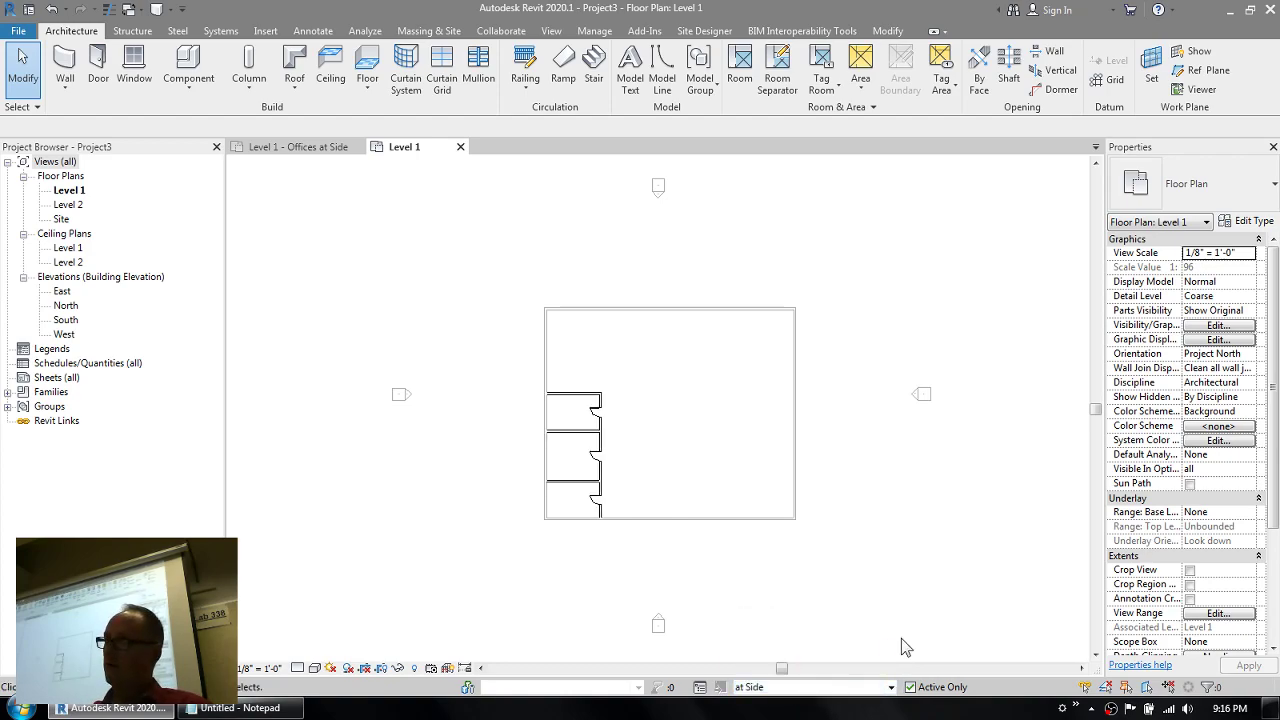
{"action": "left_click", "coordinate": [787, 688]}
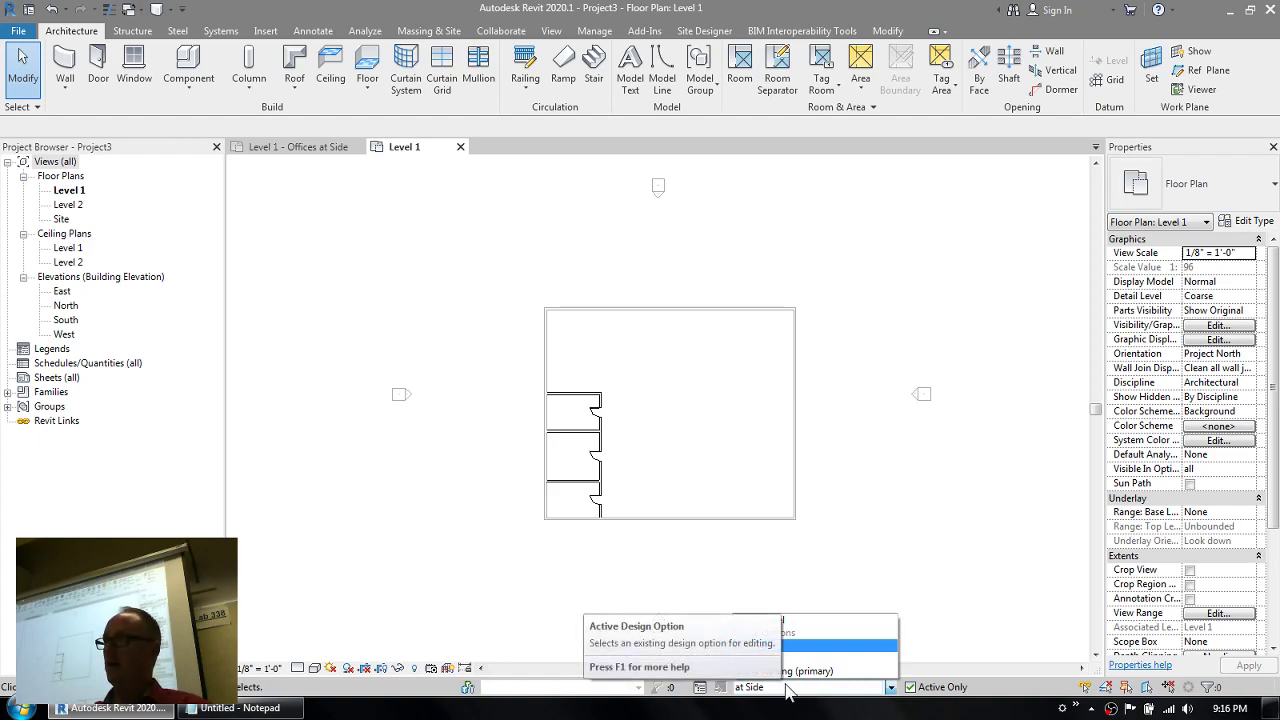
{"action": "left_click", "coordinate": [860, 517]}
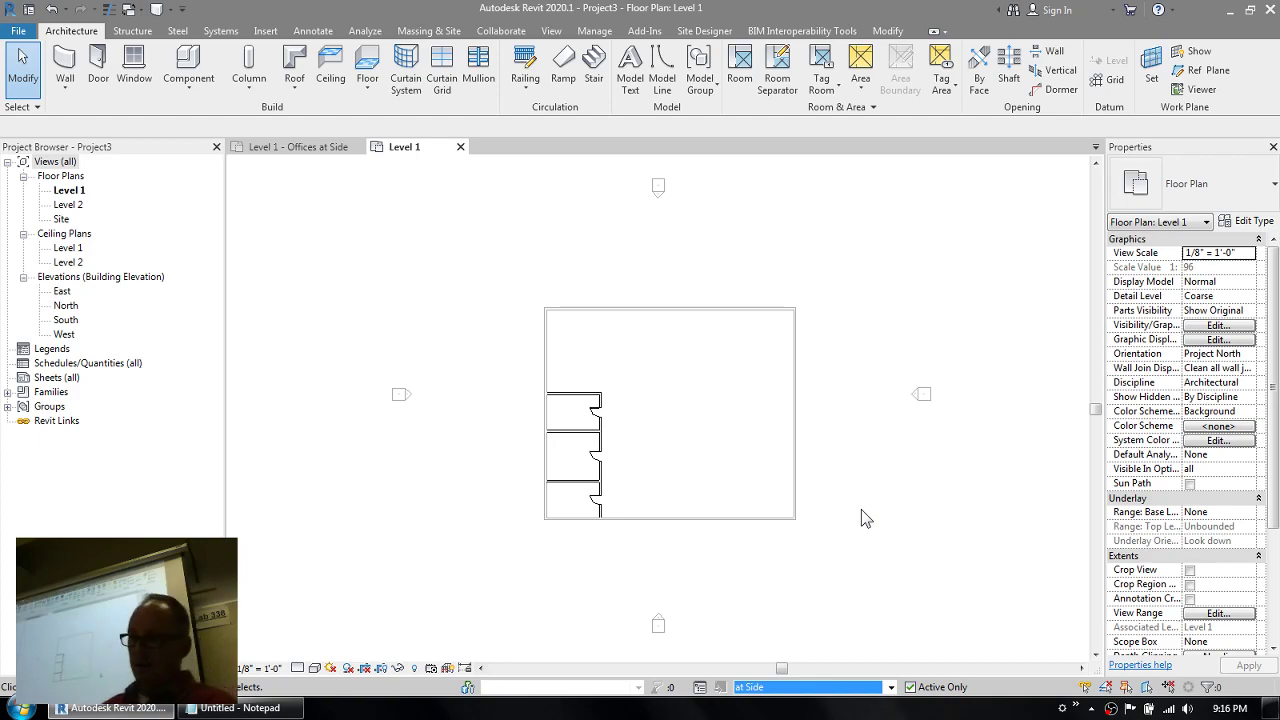
- Duplicate the Level 1 floor plan view and rename the copy "Level 1 - side"
{"action": "right_click", "coordinate": [68, 191]}
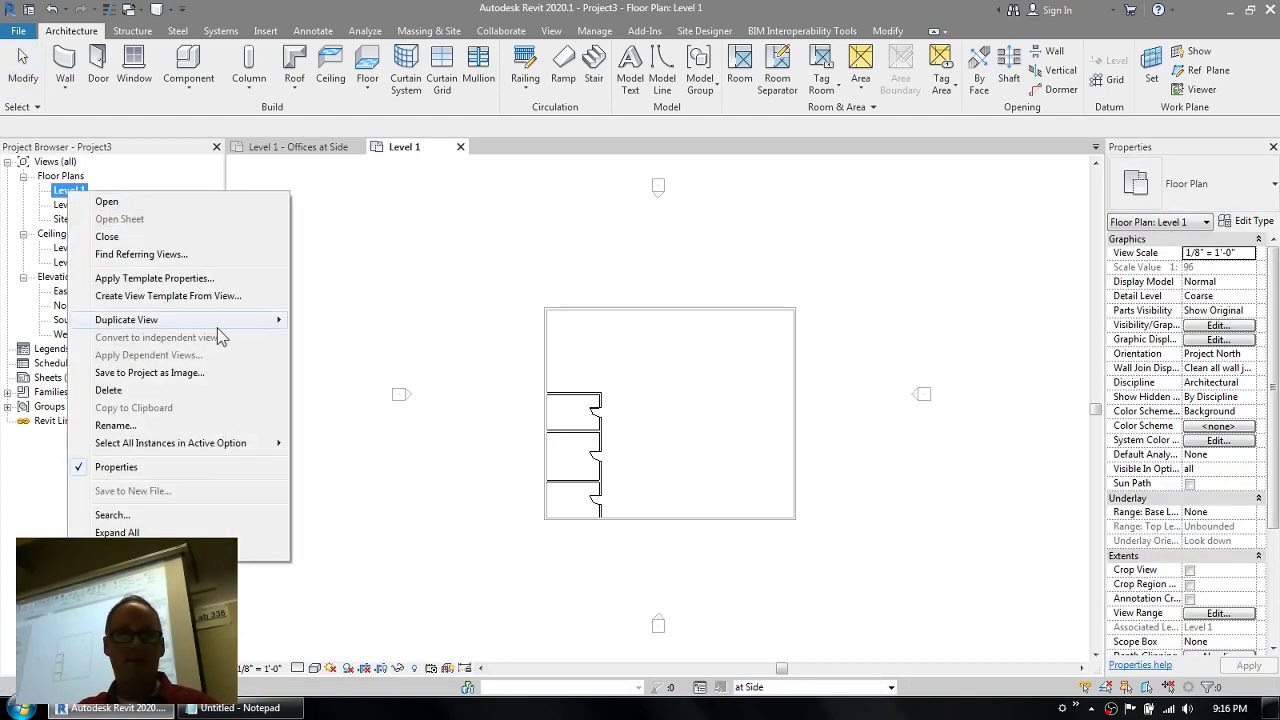
{"action": "mouse_move", "coordinate": [220, 324]}
{"action": "left_click", "coordinate": [334, 320]}
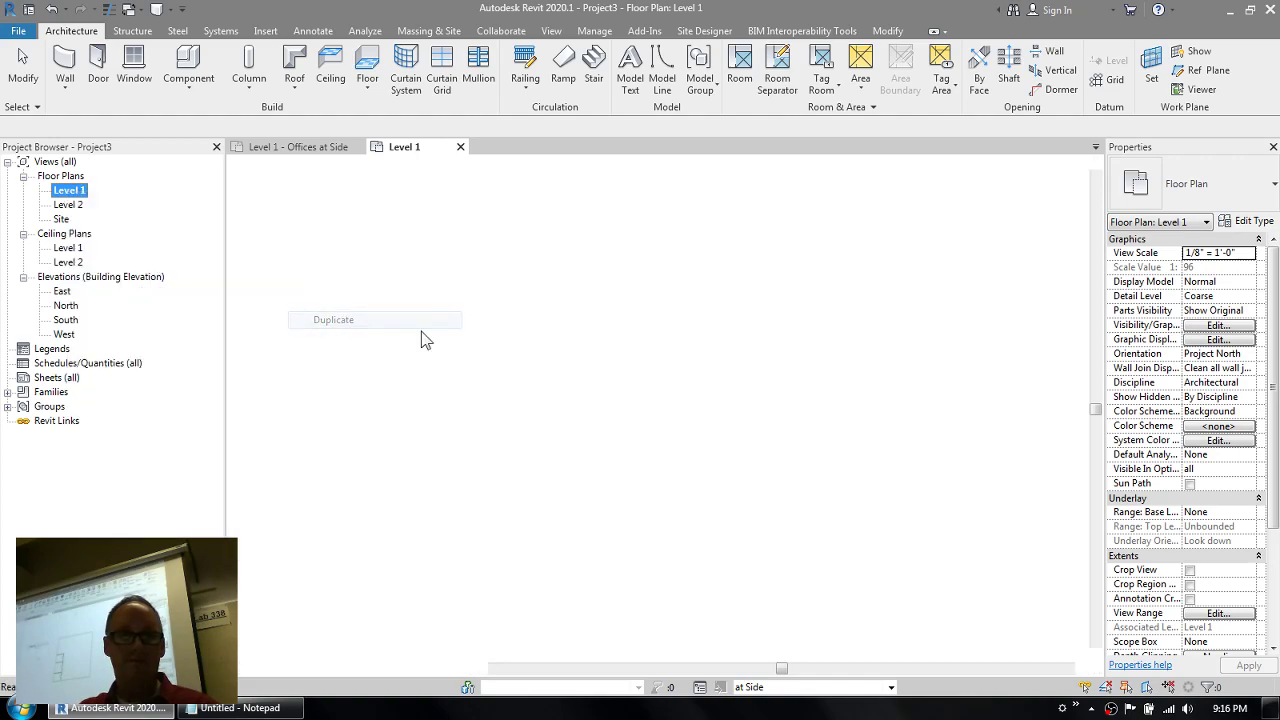
{"action": "right_click", "coordinate": [112, 206]}
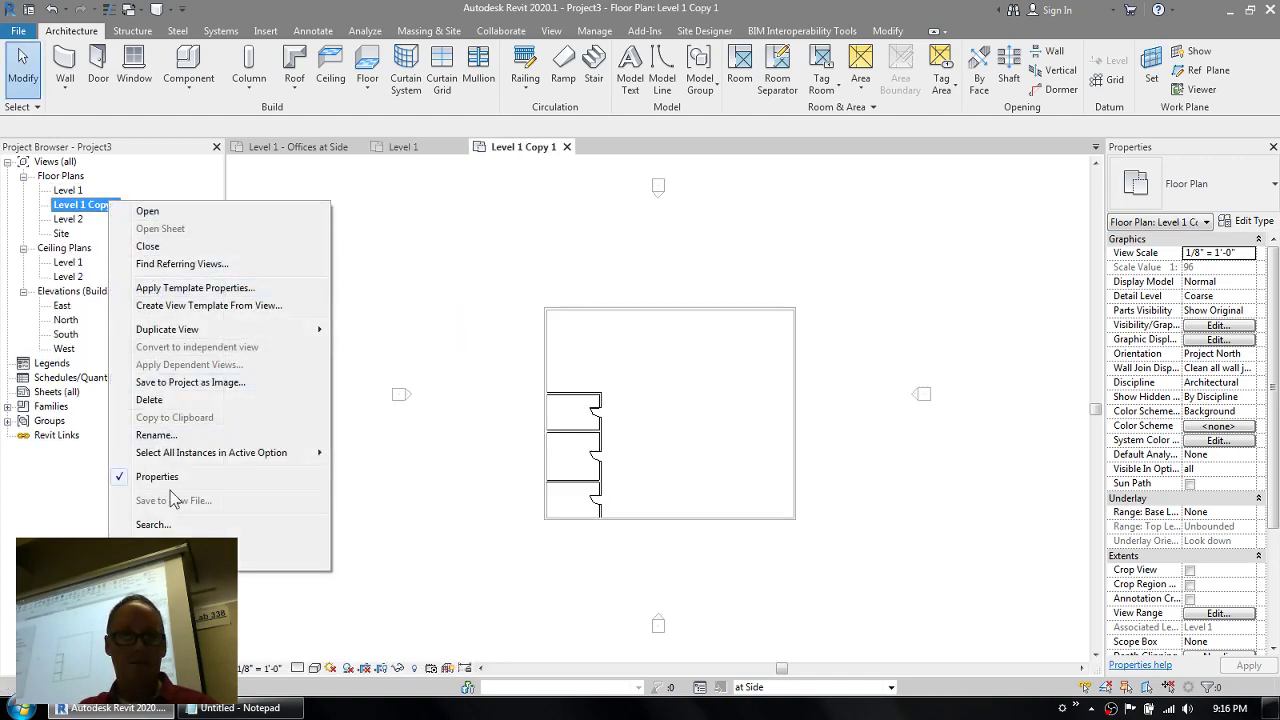
{"action": "left_click", "coordinate": [165, 437]}
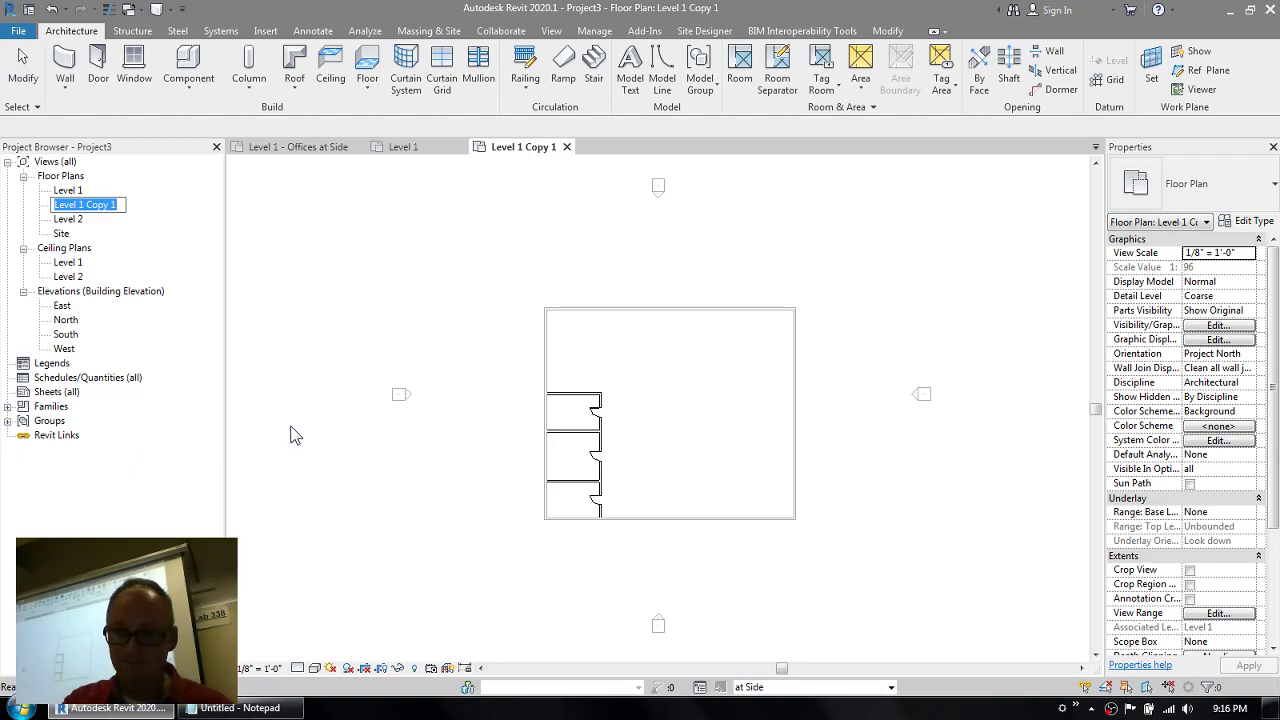
{"action": "key", "text": "End"}
{"action": "key", "text": "BackSpace"}
{"action": "key", "text": "BackSpace"}
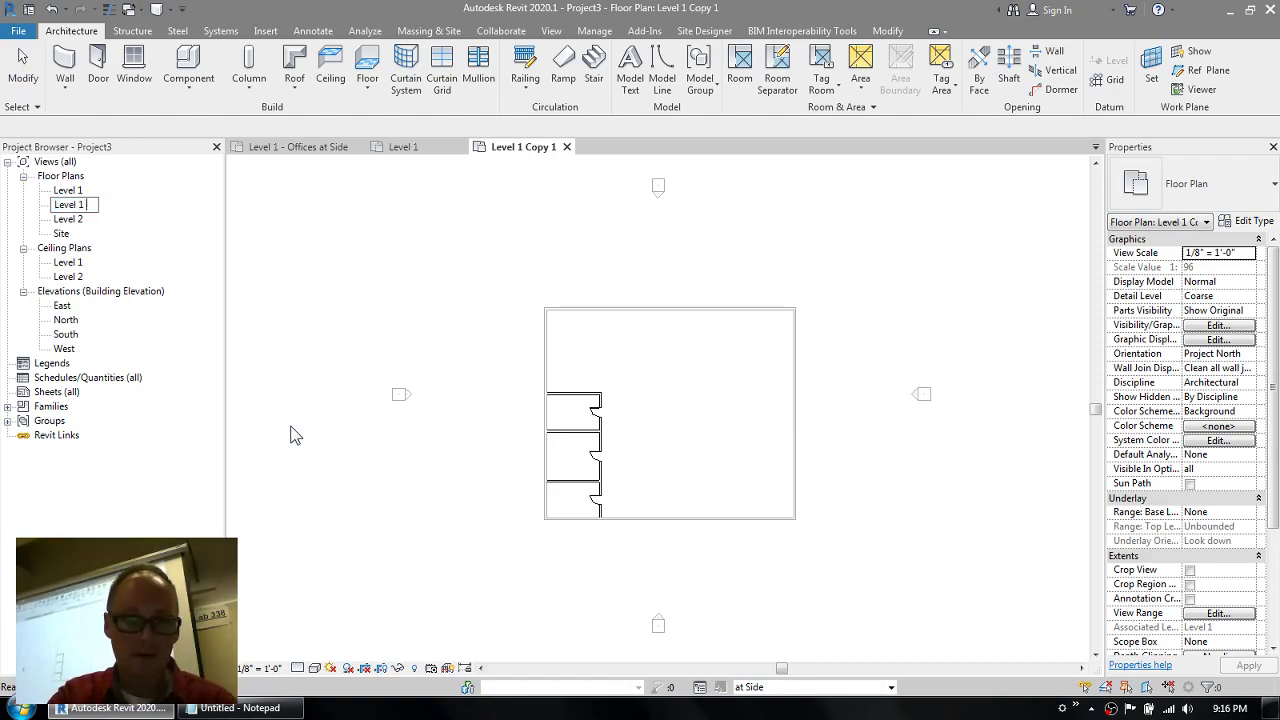
{"action": "type", "text": "ide"}
{"action": "key", "text": "Return"}
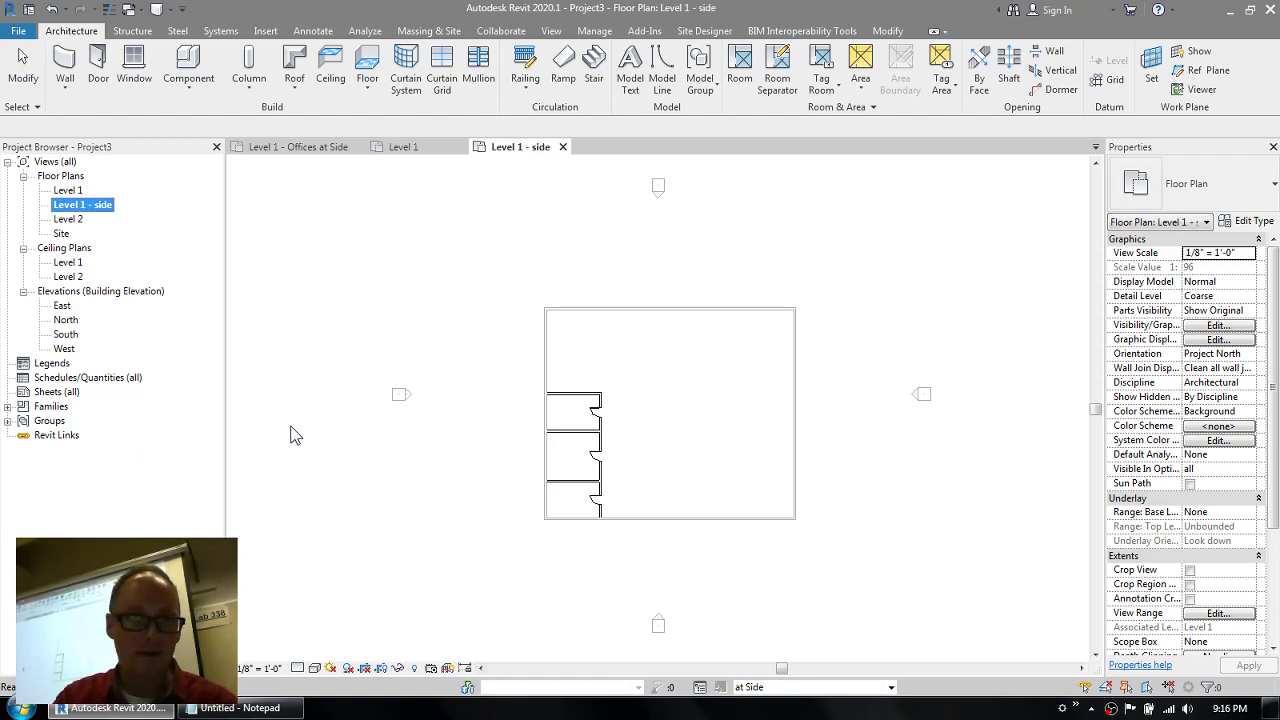
- Rename the original Level 1 floor plan "Level 1 - nothing" without renaming the corresponding level and views
{"action": "right_click", "coordinate": [69, 190]}
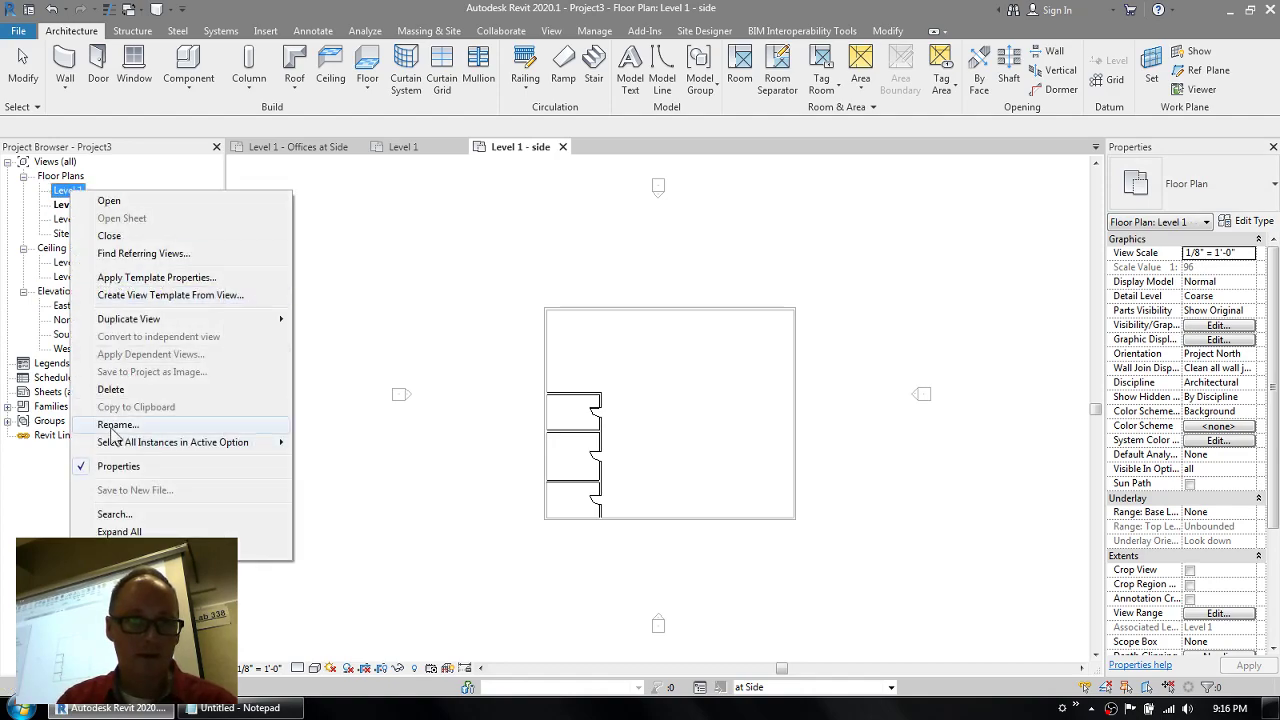
{"action": "left_click", "coordinate": [120, 425]}
{"action": "left_click", "coordinate": [97, 197]}
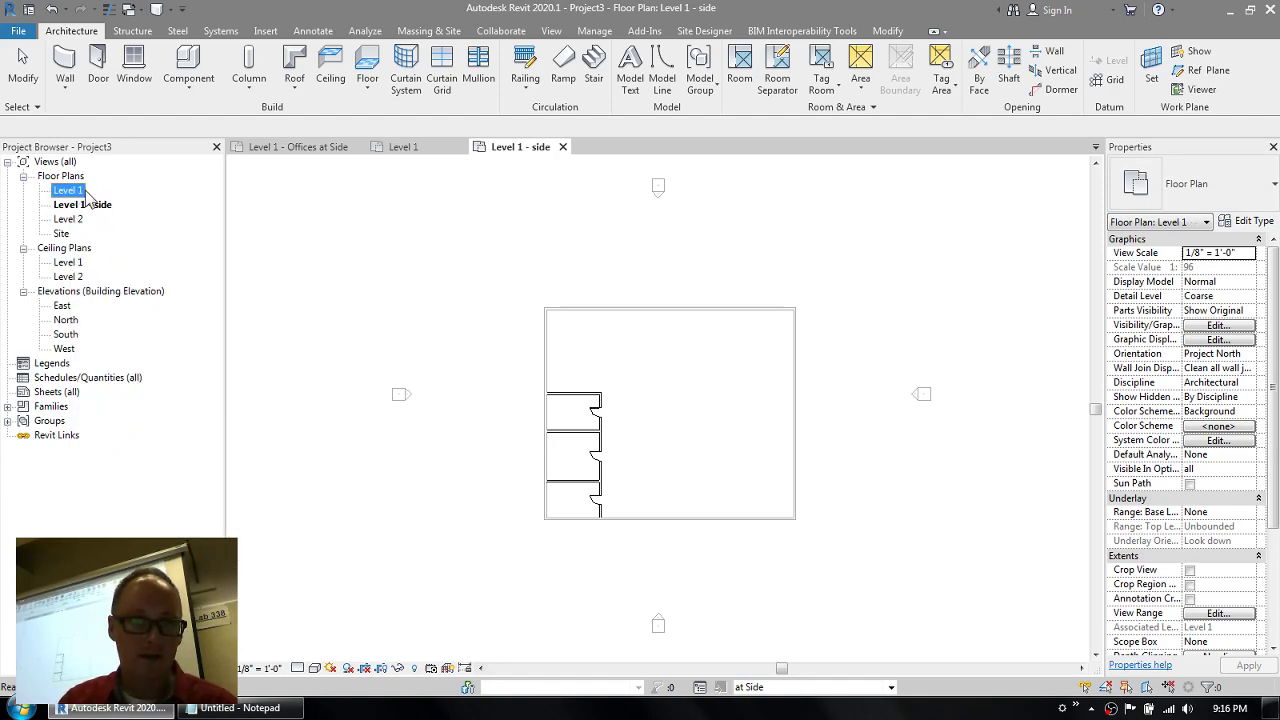
{"action": "left_click", "coordinate": [87, 190]}
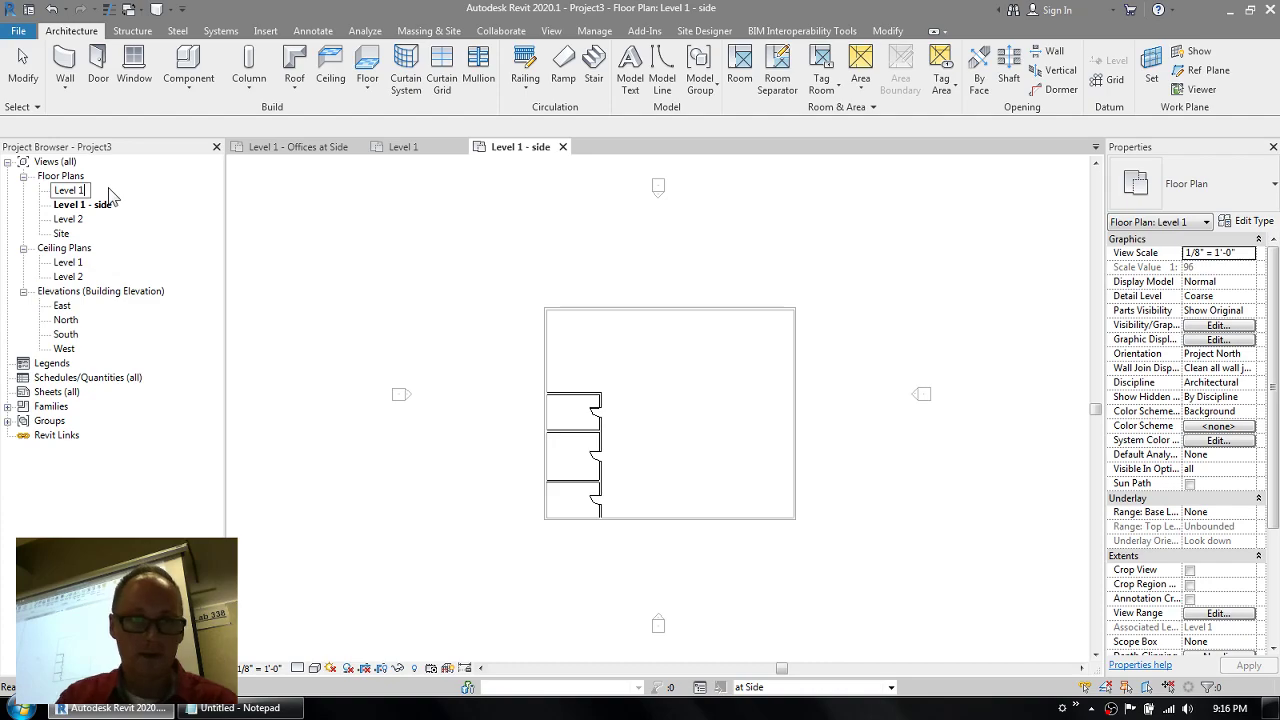
{"action": "type", "text": "- nothing"}
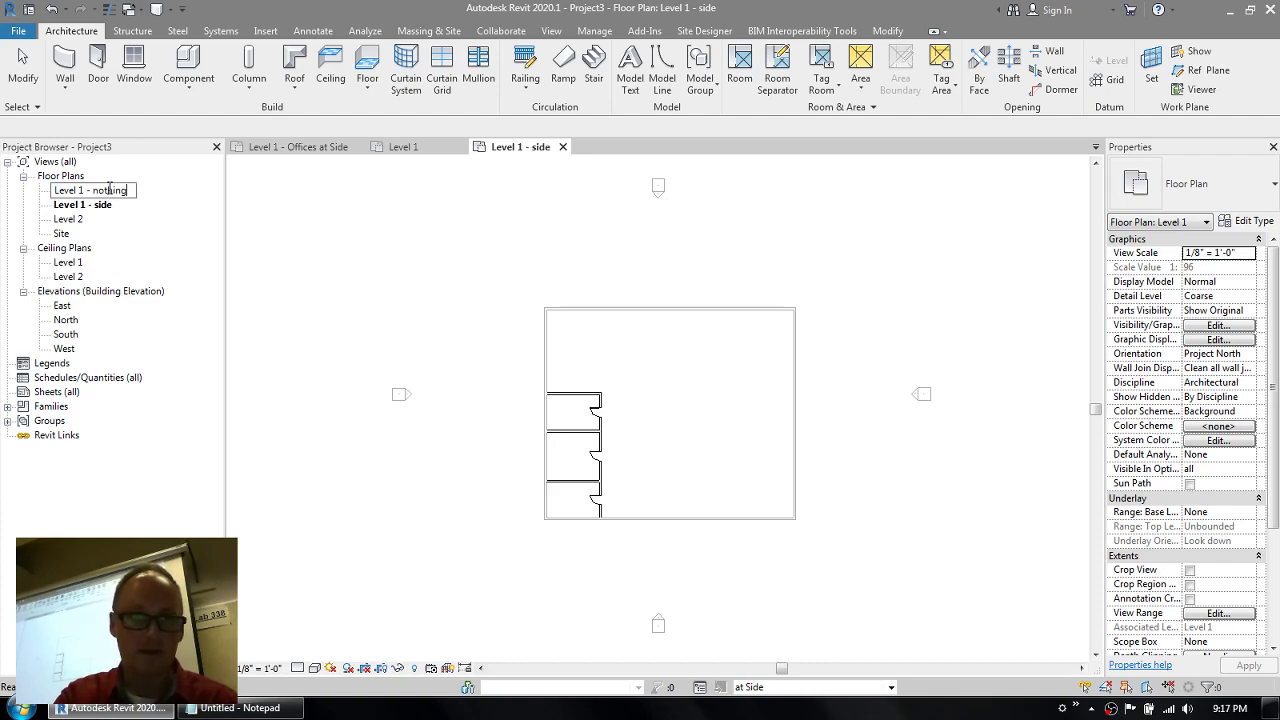
{"action": "key", "text": "Return"}
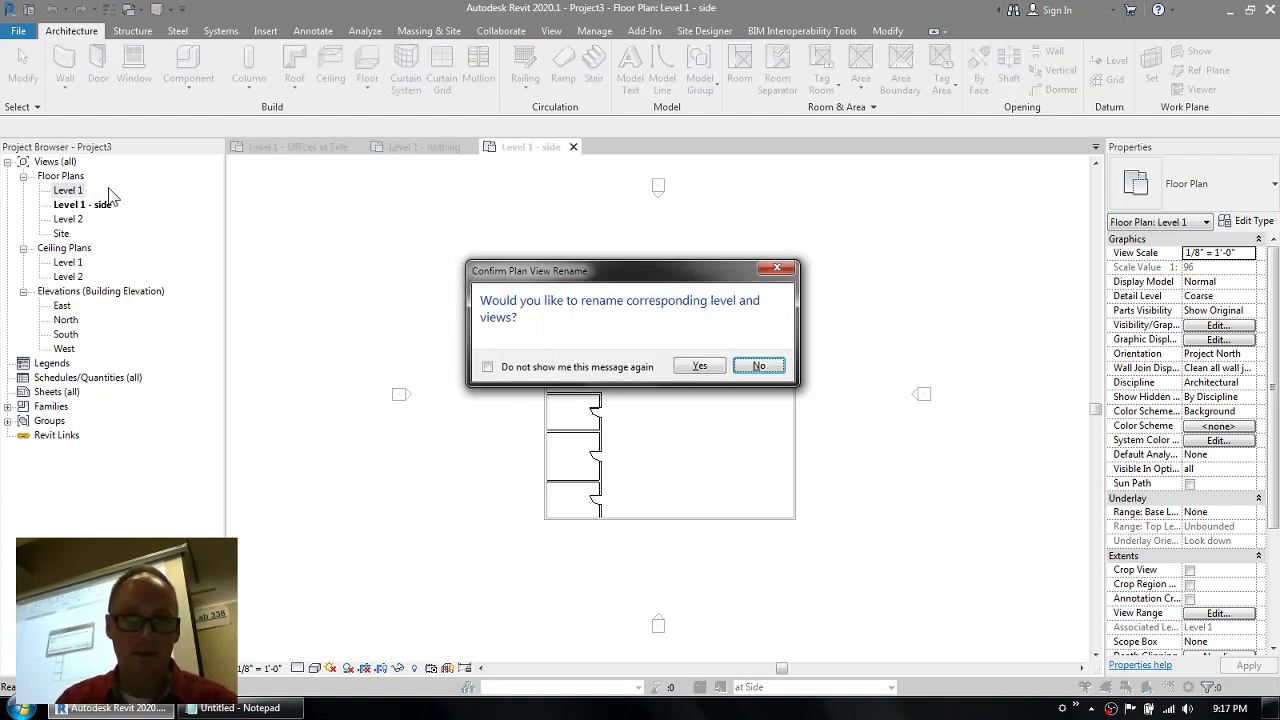
{"action": "left_click", "coordinate": [762, 366]}
- Duplicate the Level 1 - nothing floor plan and rename the copy "Level 1 - rear"
{"action": "right_click", "coordinate": [68, 190]}
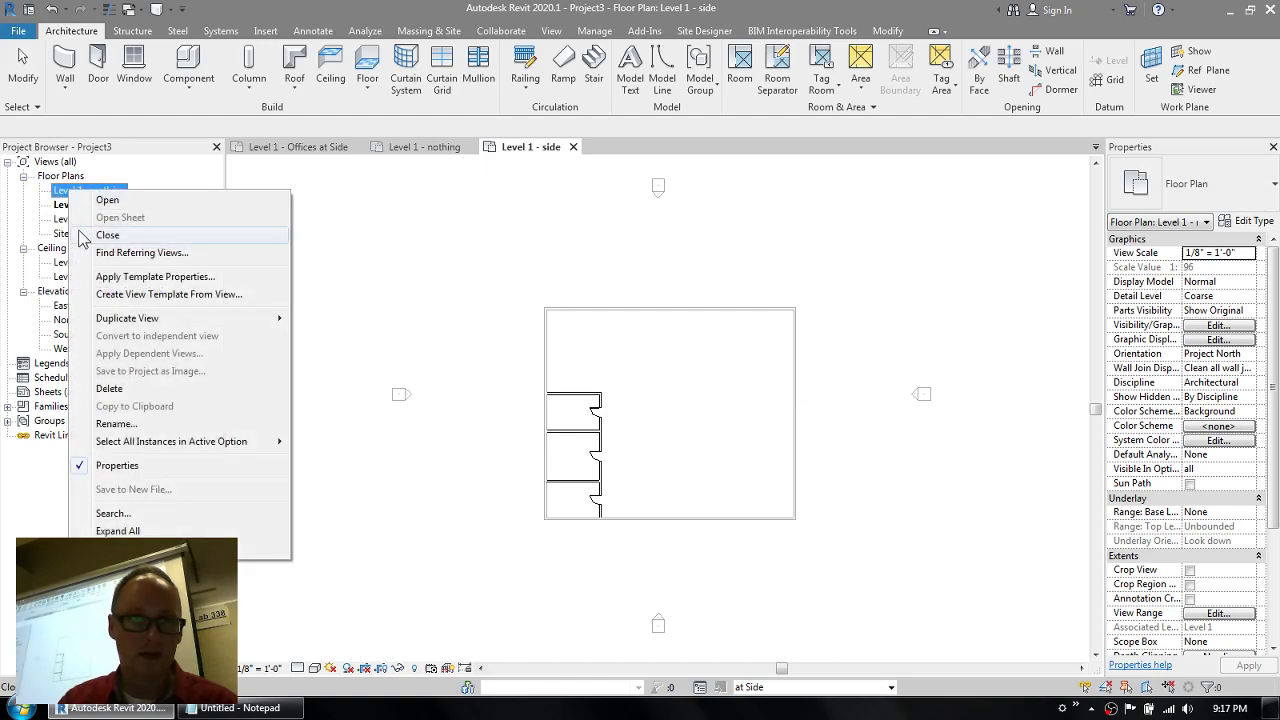
{"action": "mouse_move", "coordinate": [140, 320]}
{"action": "left_click", "coordinate": [333, 320]}
{"action": "right_click", "coordinate": [122, 205]}
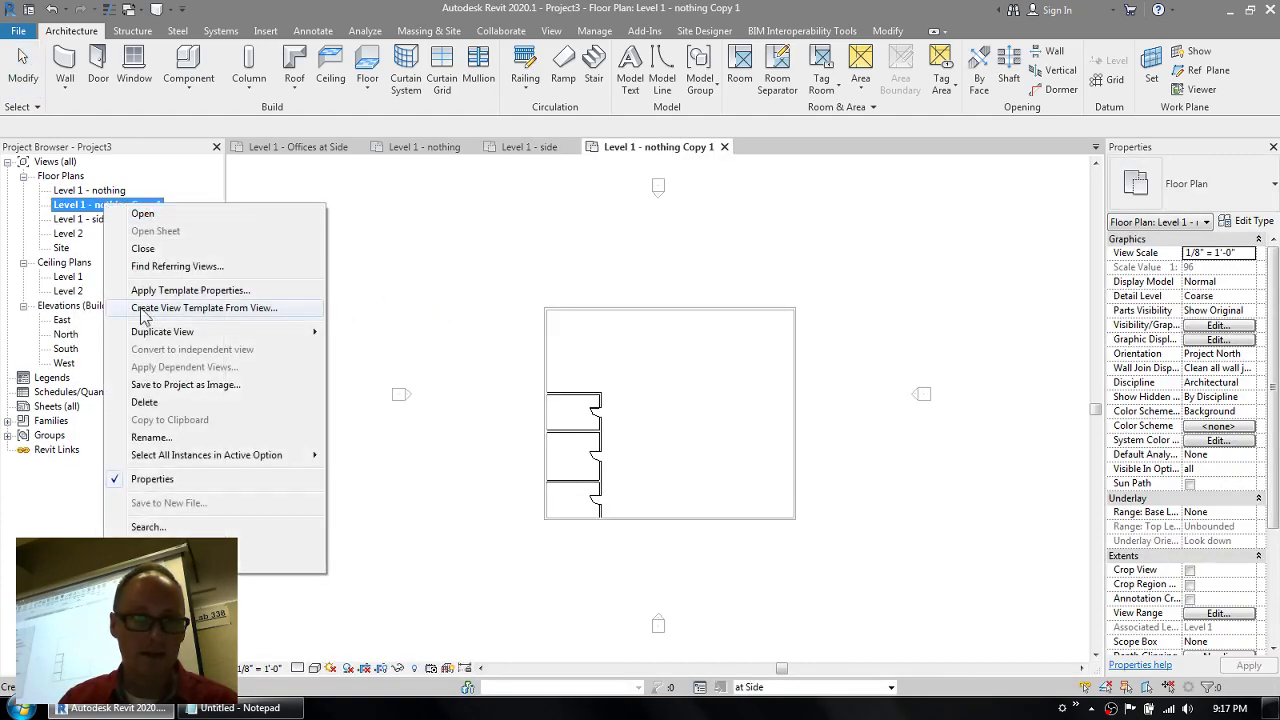
{"action": "left_click", "coordinate": [152, 438]}
{"action": "left_click_drag", "start_coordinate": [93, 204], "coordinate": [218, 215]}
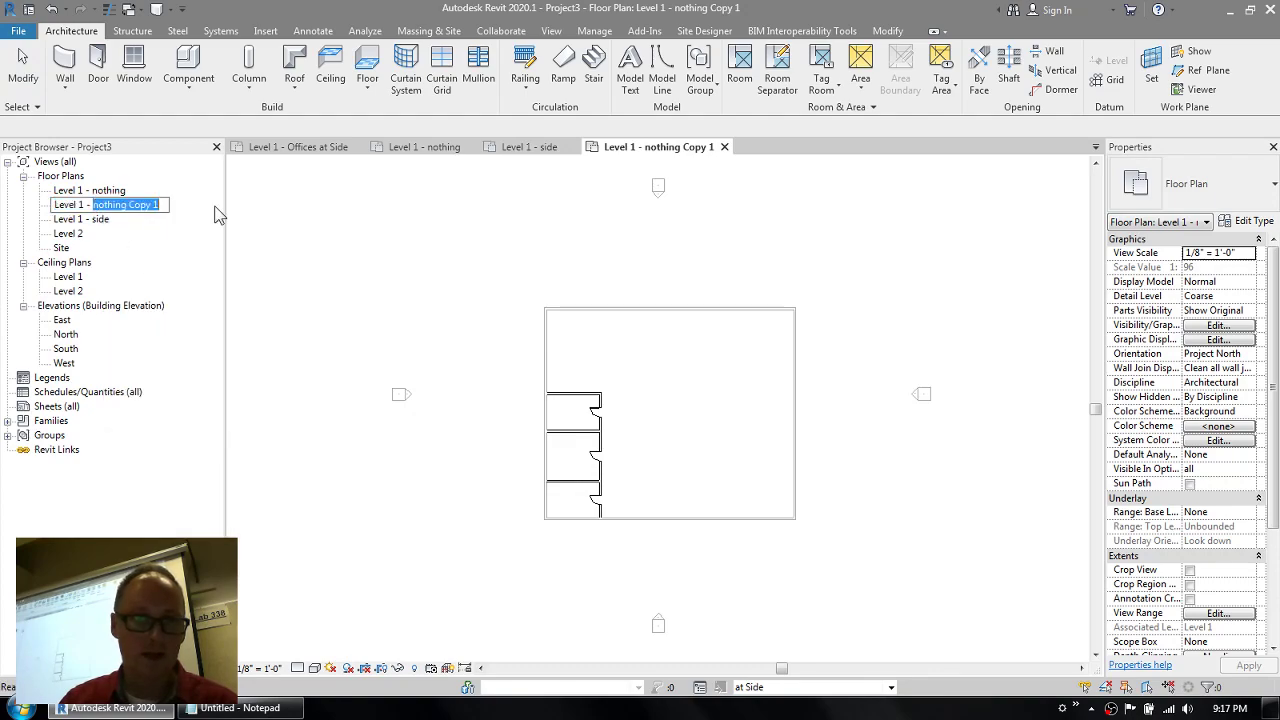
{"action": "type", "text": "rear"}
{"action": "key", "text": "Return"}
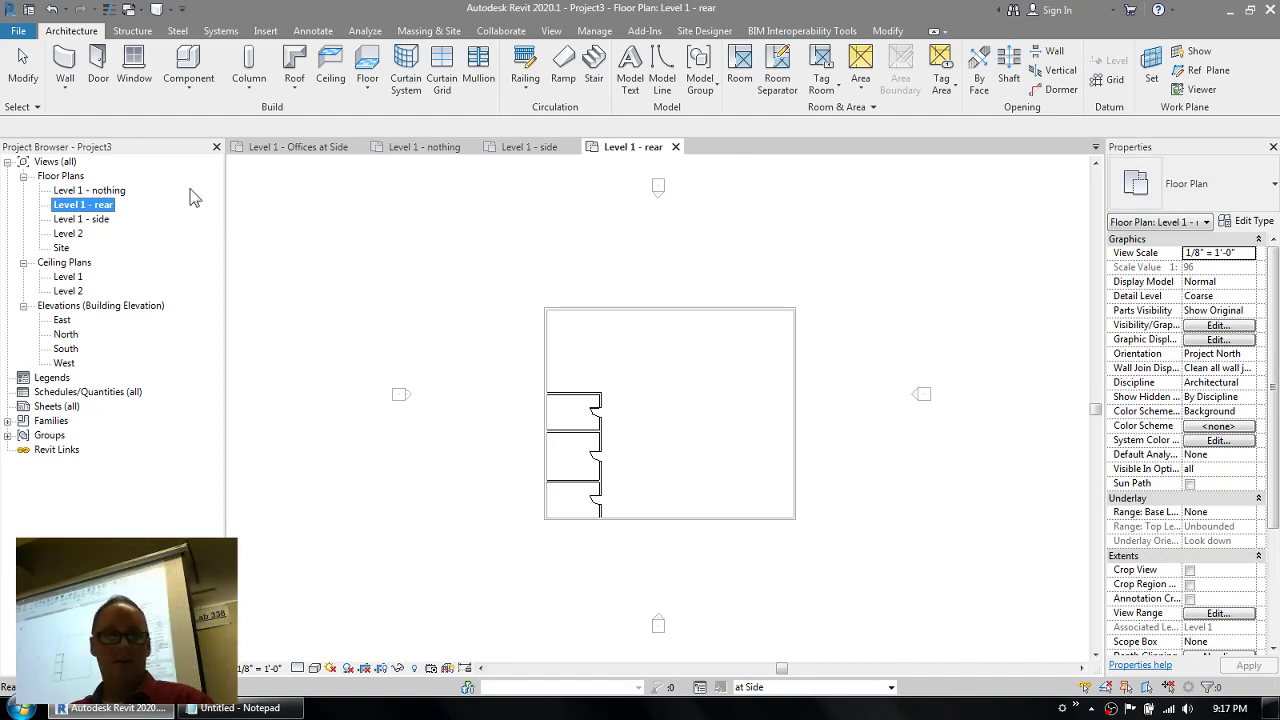
- Set Office Options to Show nothing (primary) in the visibility overrides of the Level 1 - nothing plan
{"action": "left_click", "coordinate": [100, 192]}
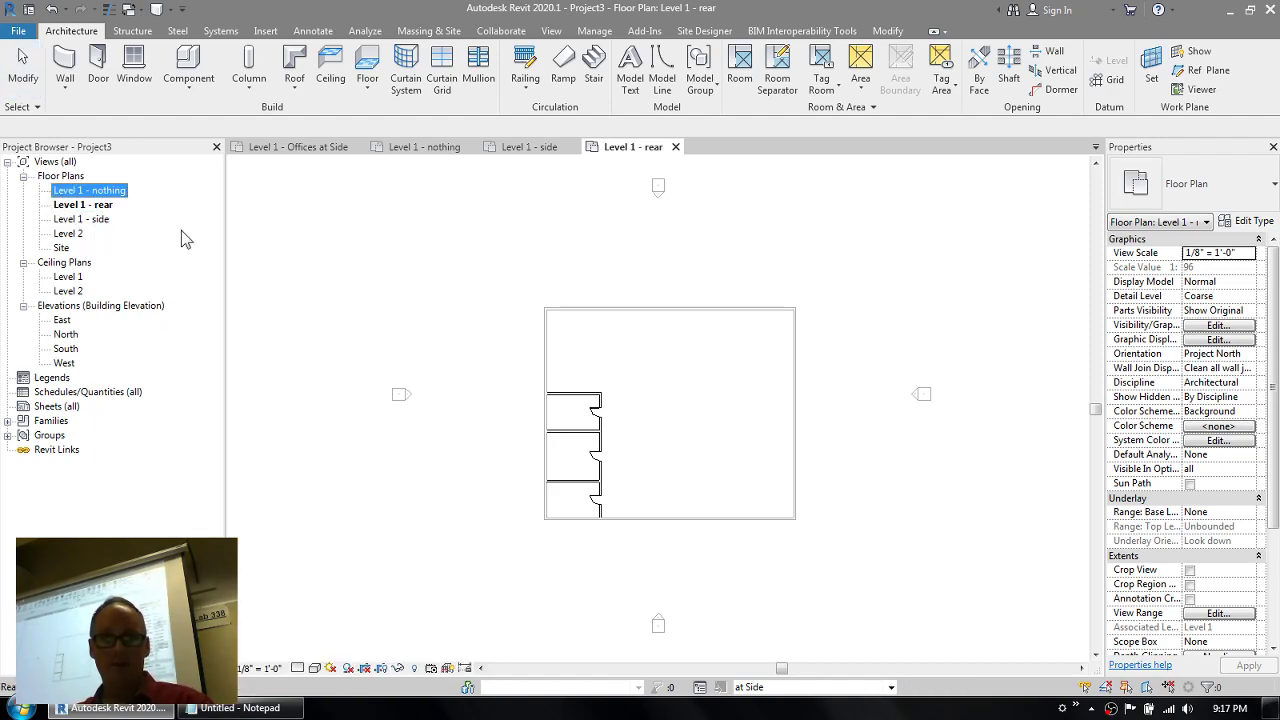
{"action": "left_click", "coordinate": [1210, 325]}
{"action": "left_click", "coordinate": [777, 143]}
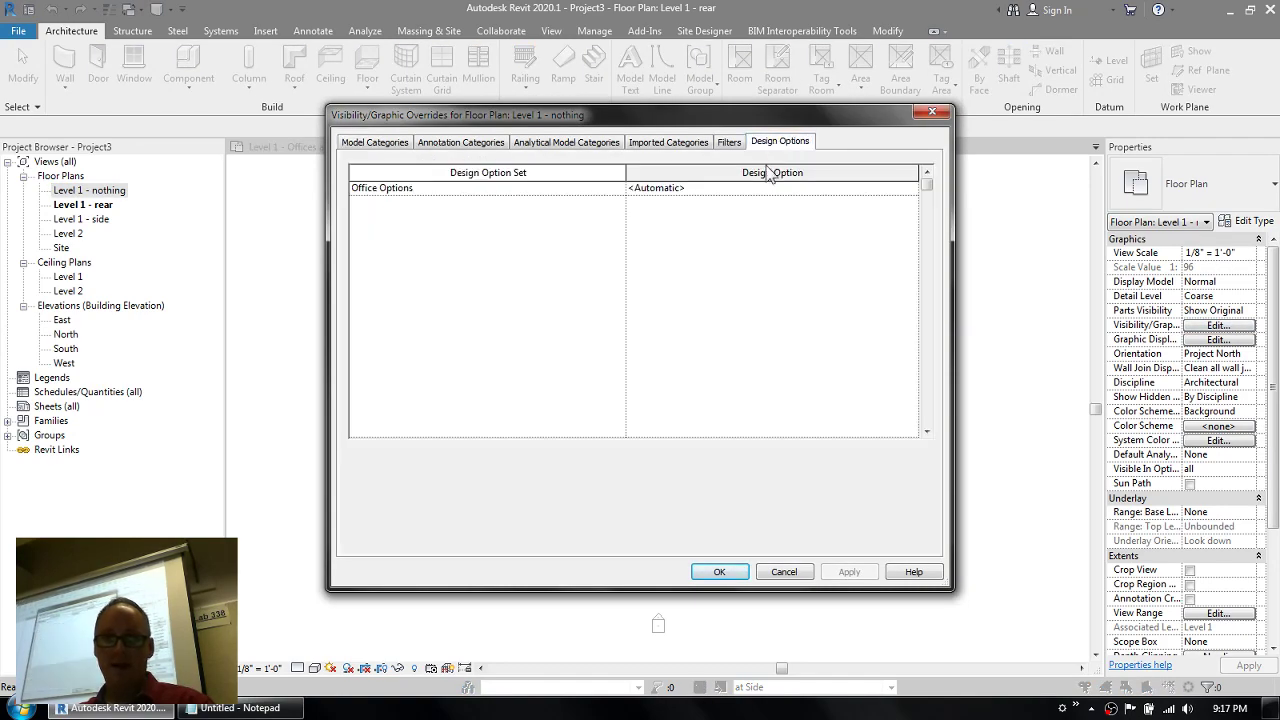
{"action": "left_click", "coordinate": [909, 189]}
{"action": "left_click", "coordinate": [678, 239]}
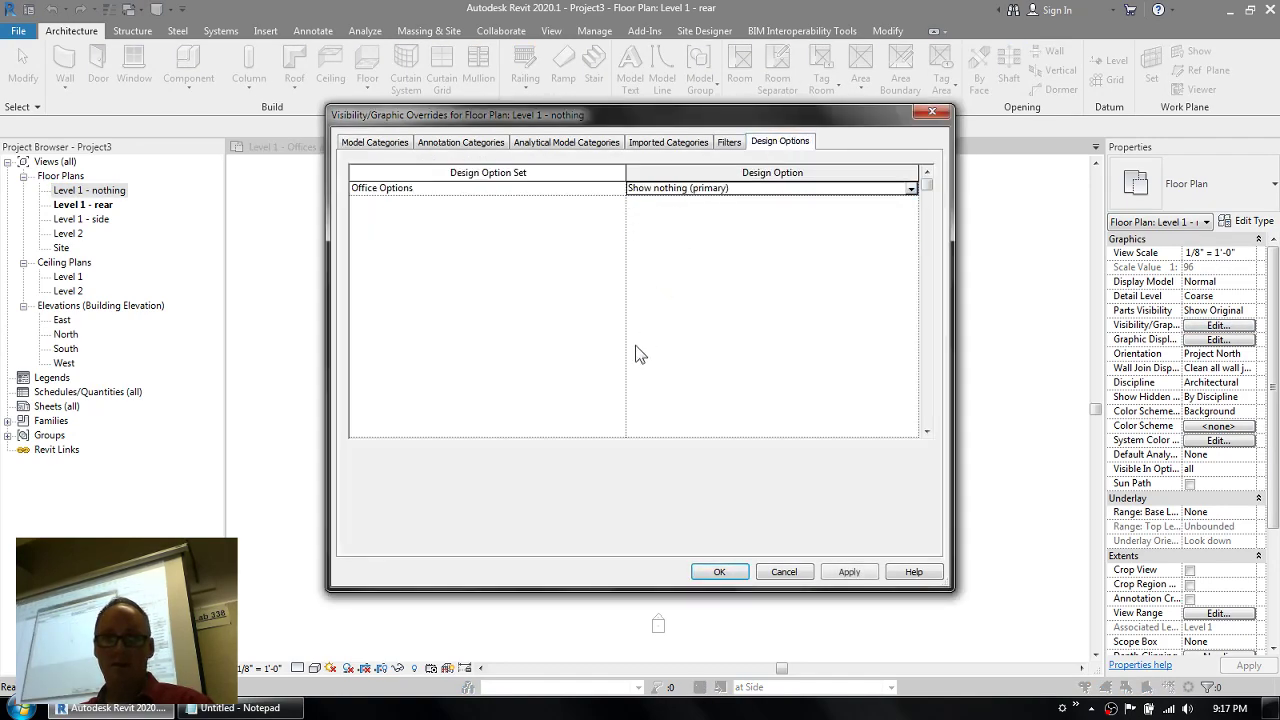
{"action": "left_click", "coordinate": [743, 574]}
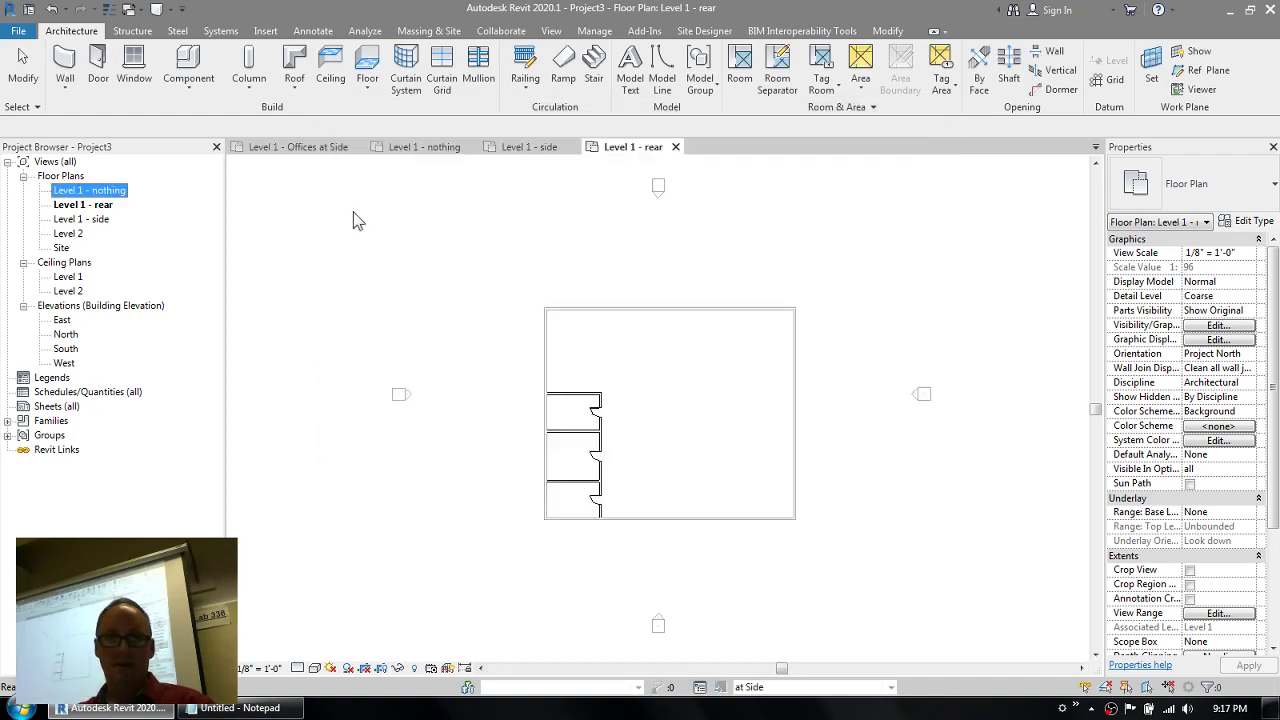
- Check the Office Options setting in the visibility overrides of the Level 1 - nothing plan
{"action": "left_click", "coordinate": [86, 205]}
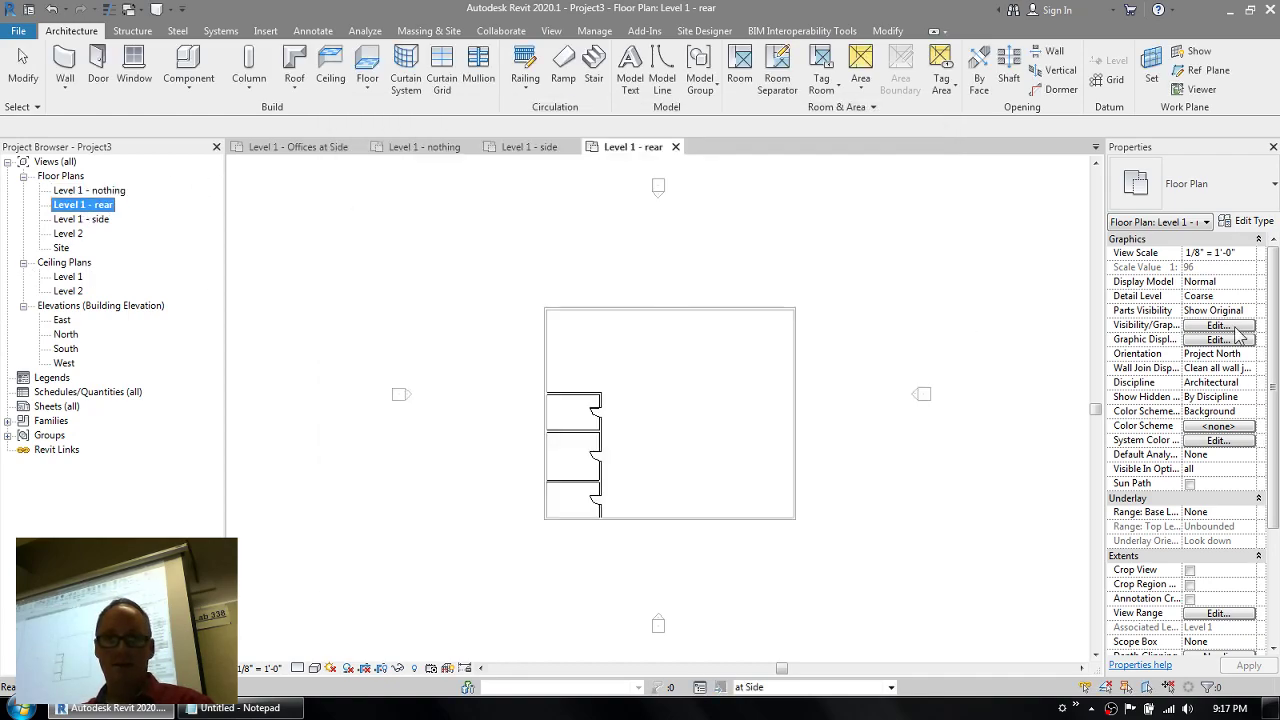
{"action": "left_click", "coordinate": [931, 257]}
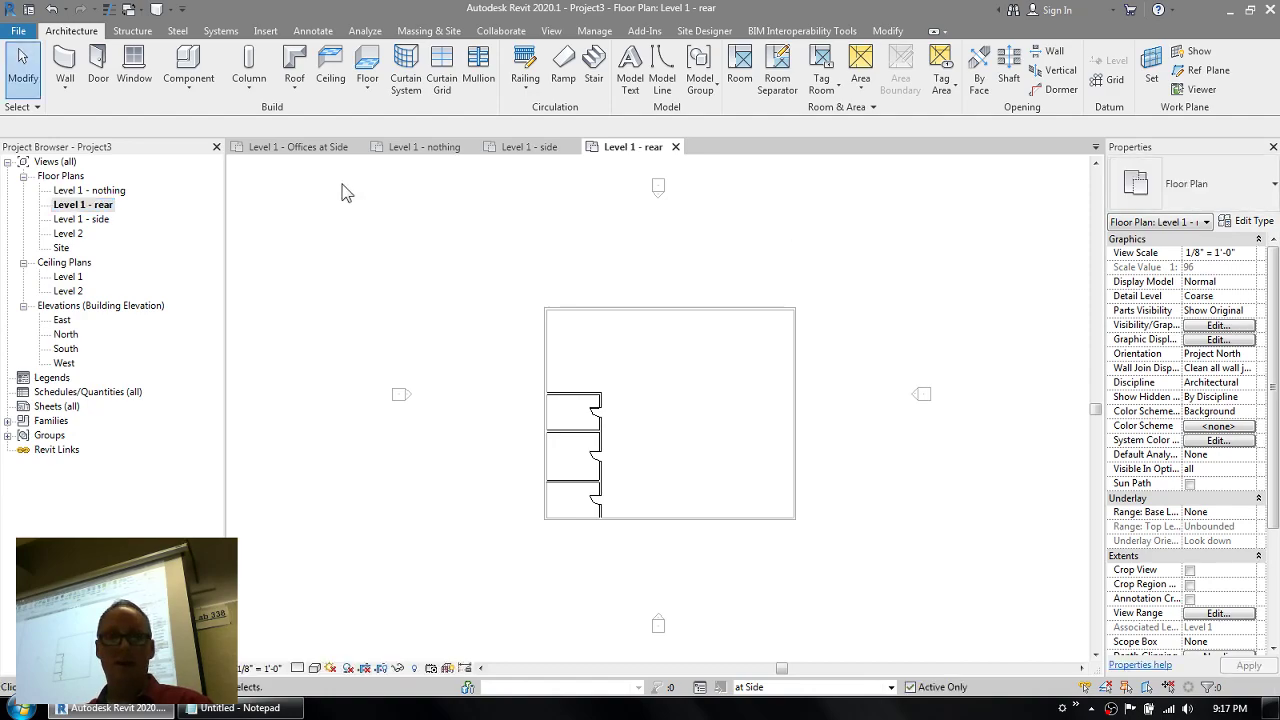
{"action": "left_click", "coordinate": [98, 192]}
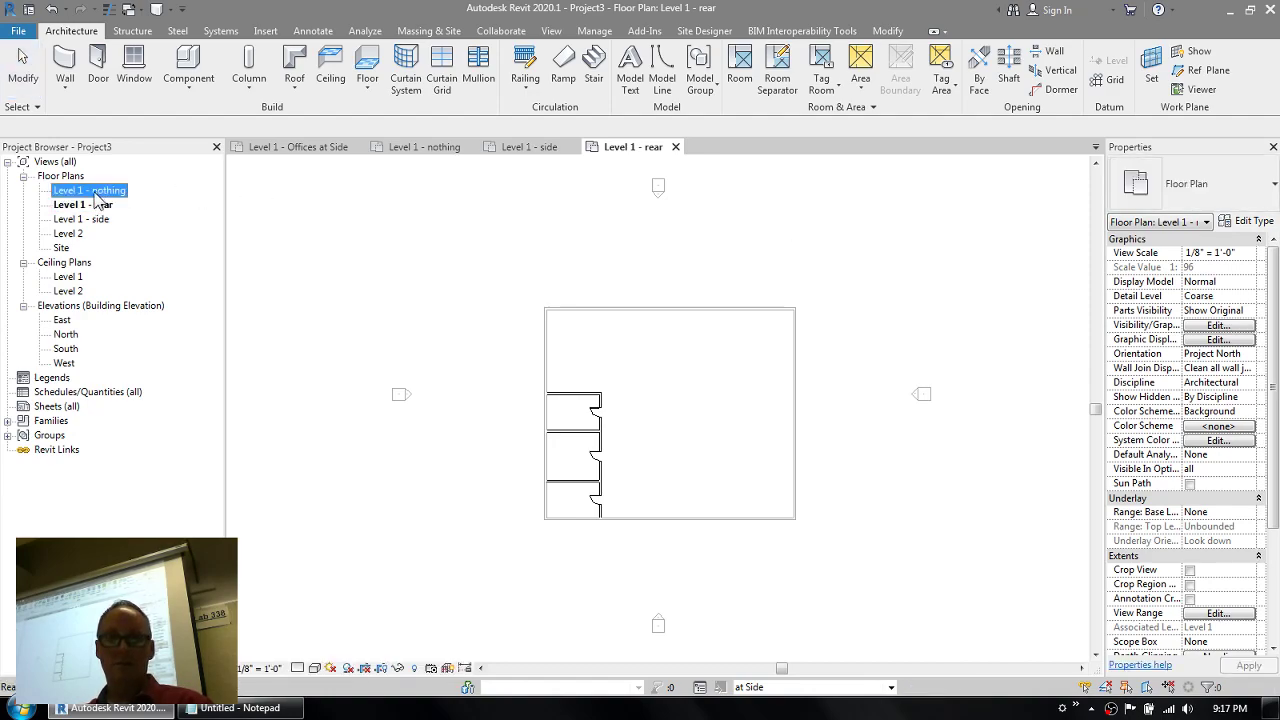
{"action": "left_click", "coordinate": [92, 205]}
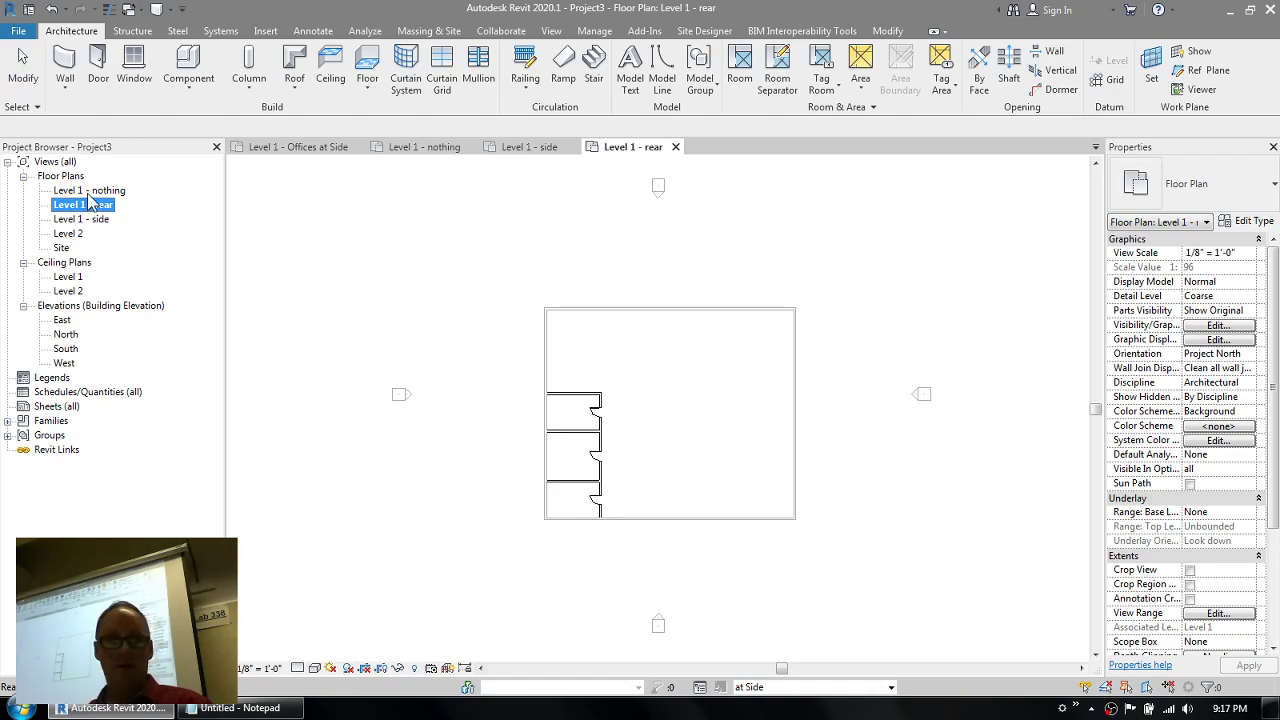
{"action": "left_click", "coordinate": [89, 191]}
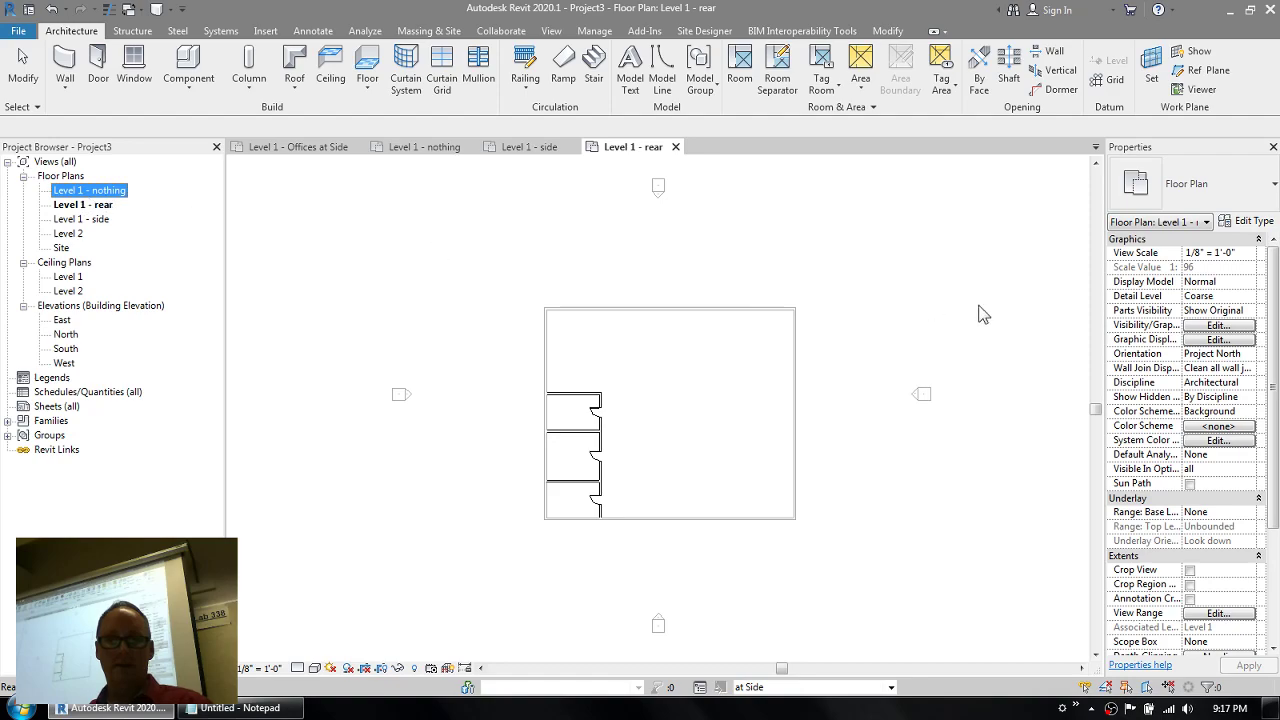
{"action": "left_click", "coordinate": [1219, 326]}
{"action": "left_click", "coordinate": [775, 142]}
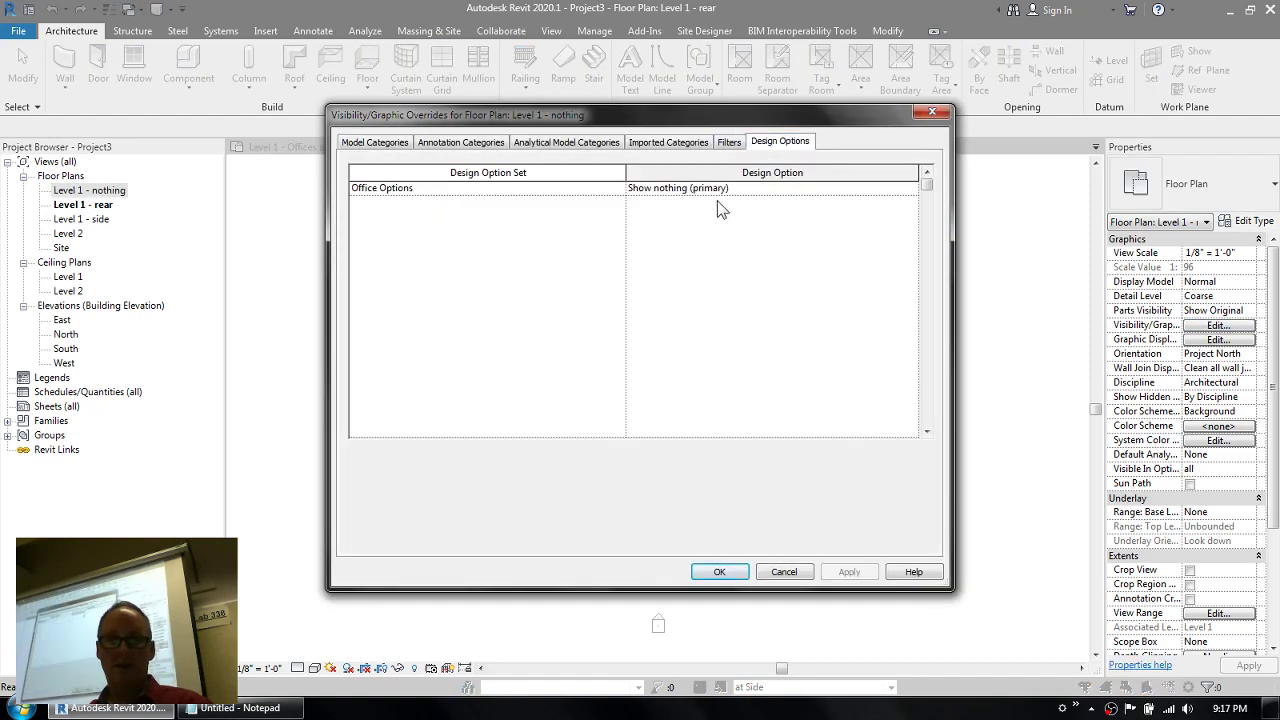
{"action": "left_click", "coordinate": [719, 571]}
- Set Office Options to at Rear in the visibility overrides of the Level 1 - rear plan
{"action": "left_click", "coordinate": [84, 205]}
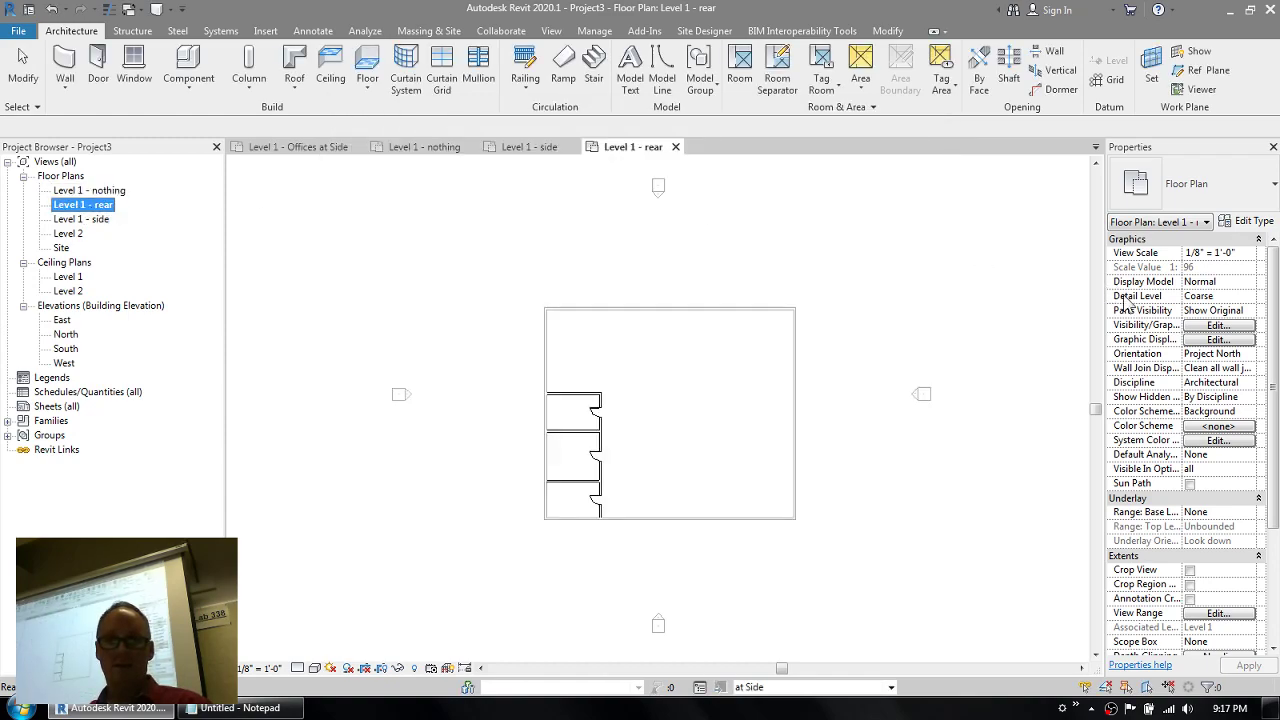
{"action": "left_click", "coordinate": [1213, 327]}
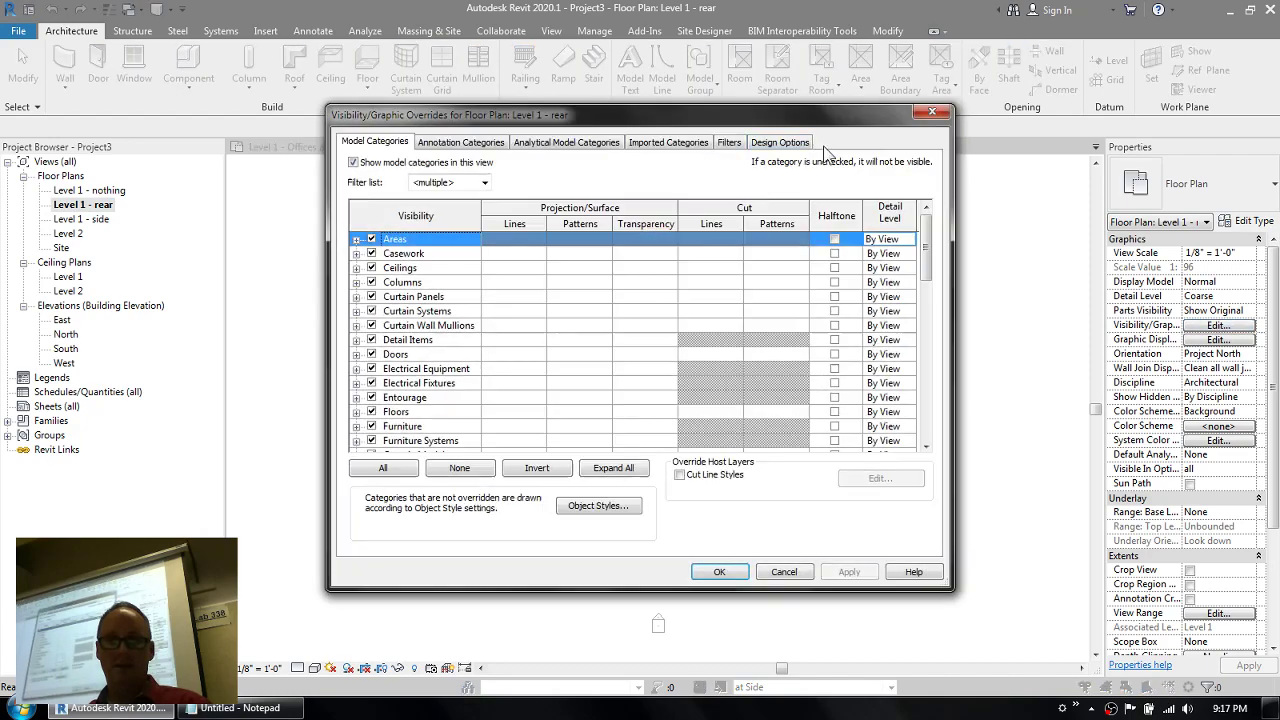
{"action": "left_click", "coordinate": [780, 143]}
{"action": "left_click", "coordinate": [910, 189]}
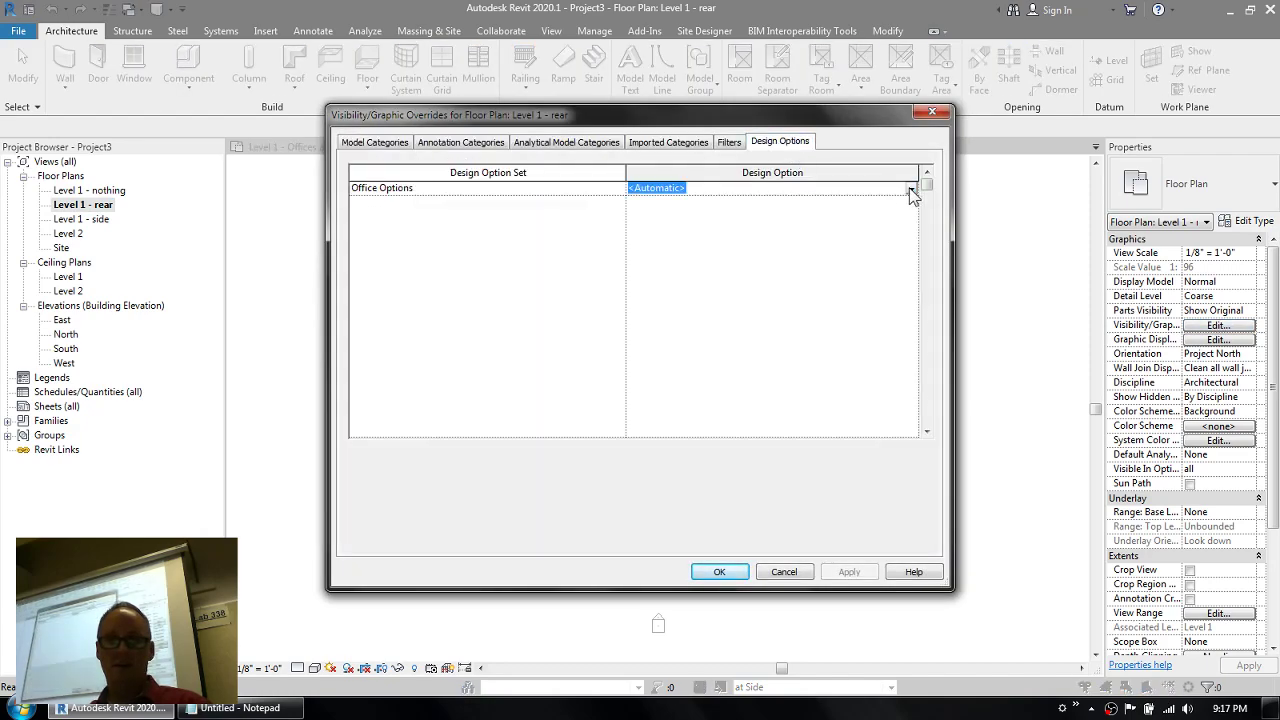
{"action": "left_click", "coordinate": [911, 188]}
{"action": "left_click", "coordinate": [641, 227]}
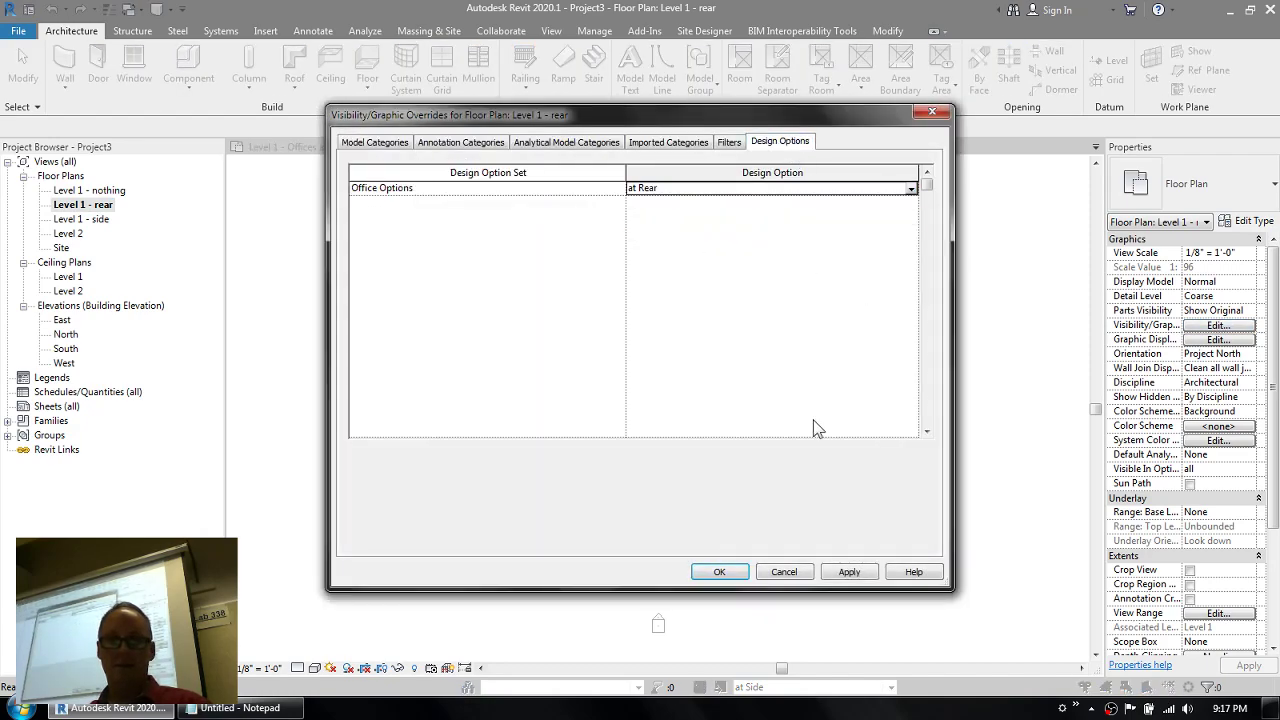
{"action": "left_click", "coordinate": [719, 571]}
- Set Office Options to at Side in the visibility overrides of the Level 1 - side plan
{"action": "left_click", "coordinate": [74, 221]}
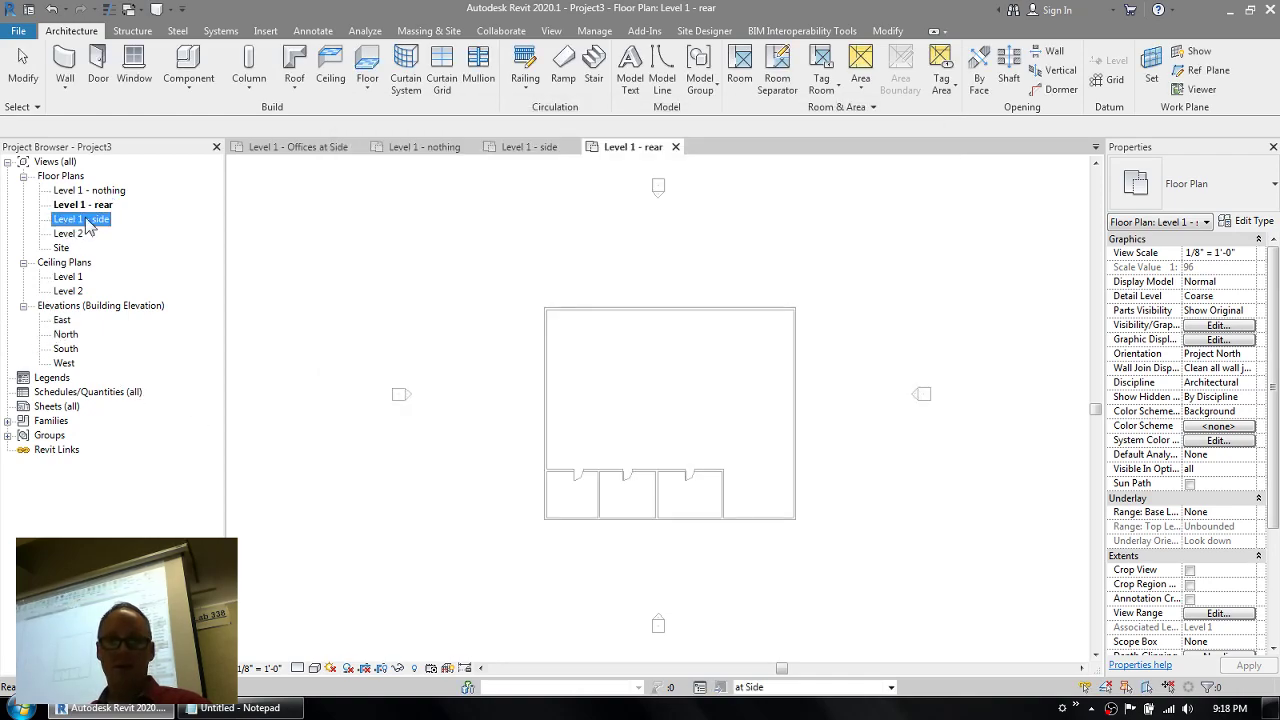
{"action": "left_click", "coordinate": [1220, 328]}
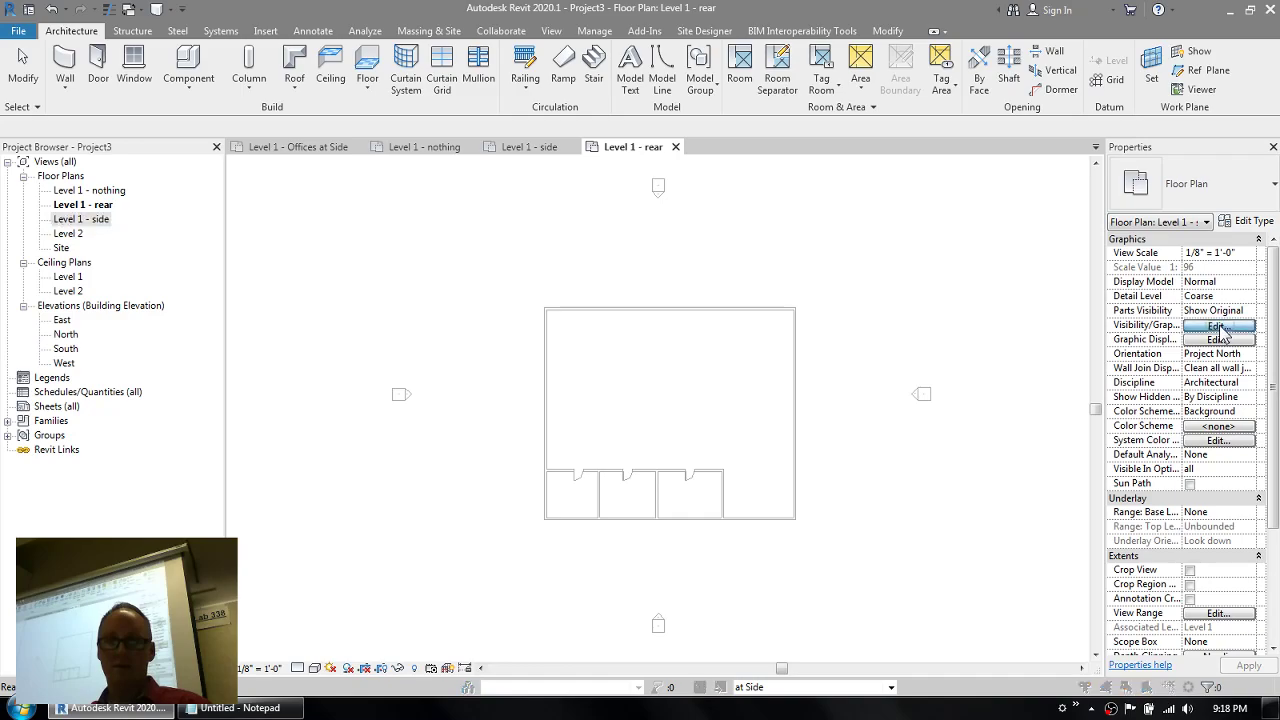
{"action": "left_click", "coordinate": [780, 141]}
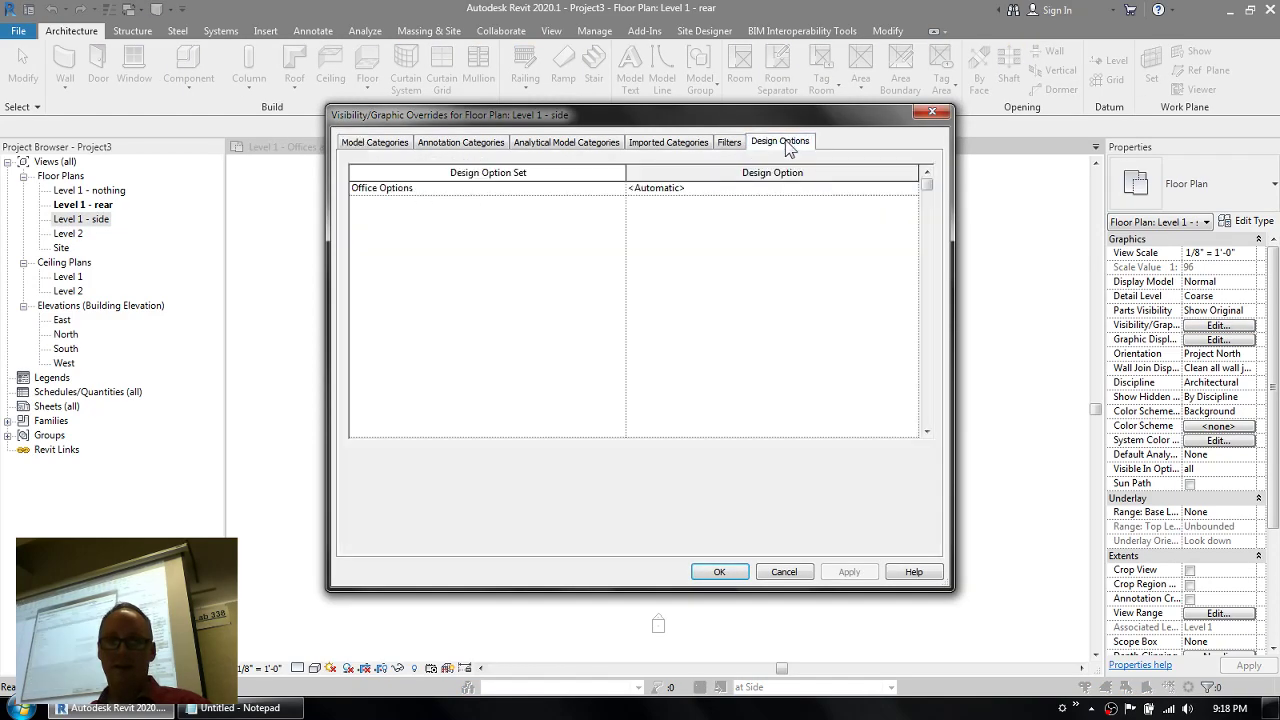
{"action": "left_click", "coordinate": [910, 190]}
{"action": "left_click", "coordinate": [645, 213]}
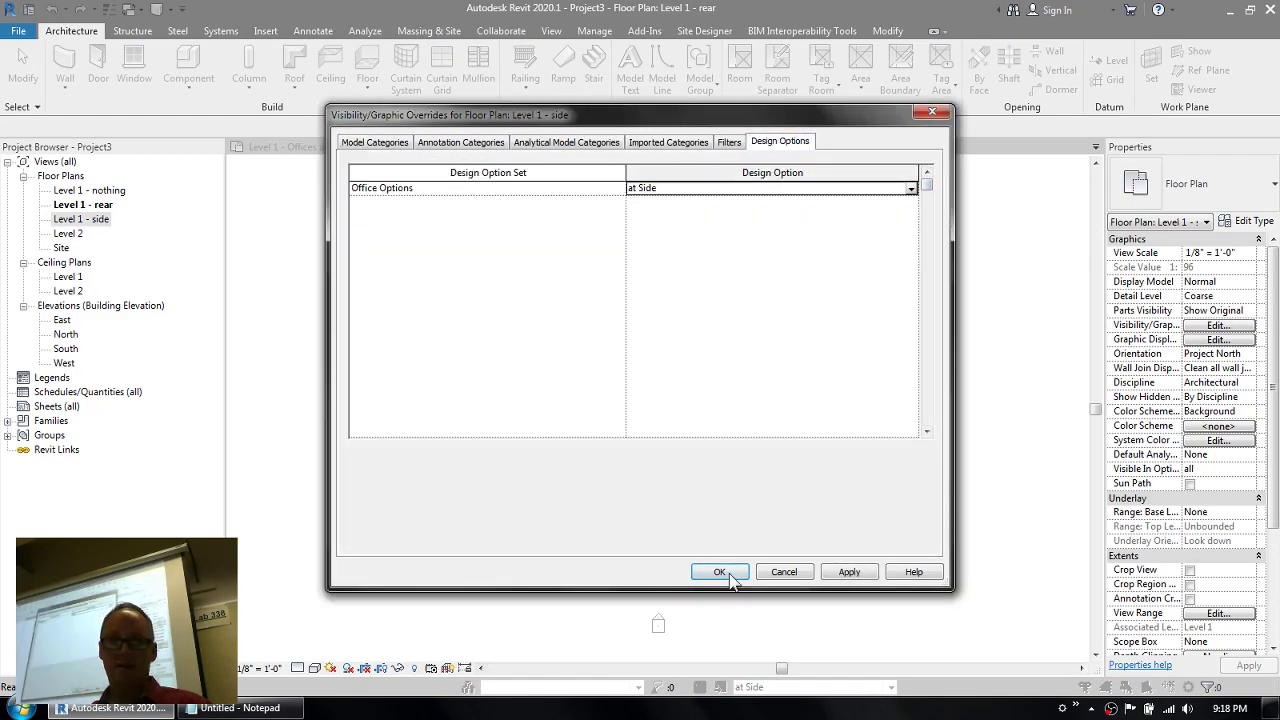
{"action": "left_click", "coordinate": [731, 571]}
- Switch the active design option to Main Model and open the Level 1 - nothing and Level 1 - rear plans to compare them
{"action": "left_click", "coordinate": [890, 687]}
{"action": "left_click", "coordinate": [768, 622]}
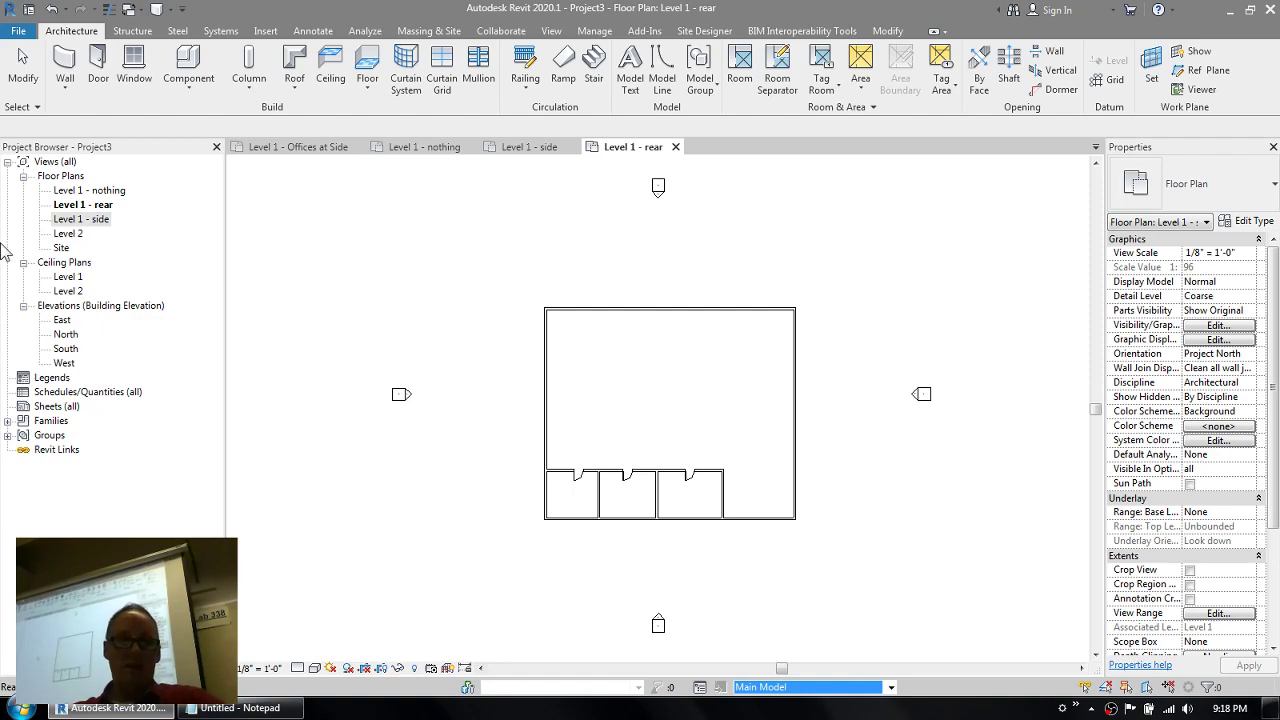
{"action": "double_click", "coordinate": [85, 190]}
{"action": "double_click", "coordinate": [74, 205]}
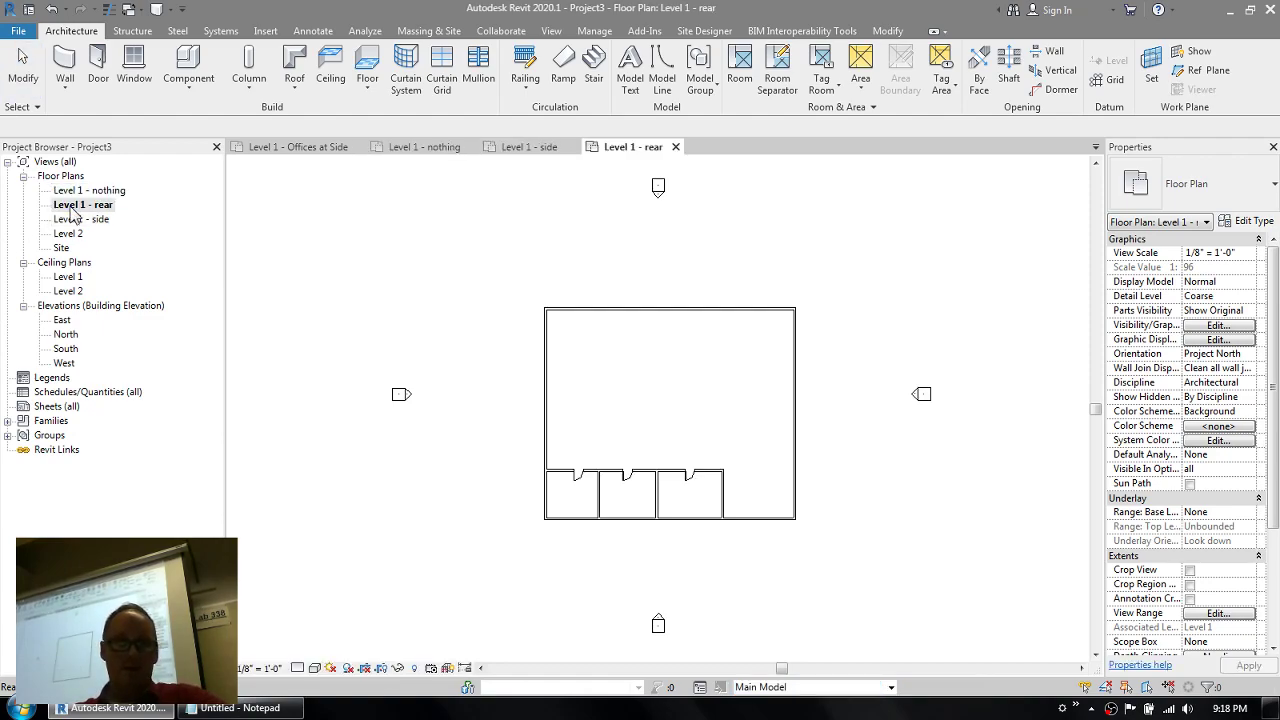
- In the Level 1 - side plan, draw a Generic - 8" wall across the full building width about 11' below the upper exterior wall
{"action": "double_click", "coordinate": [72, 220]}
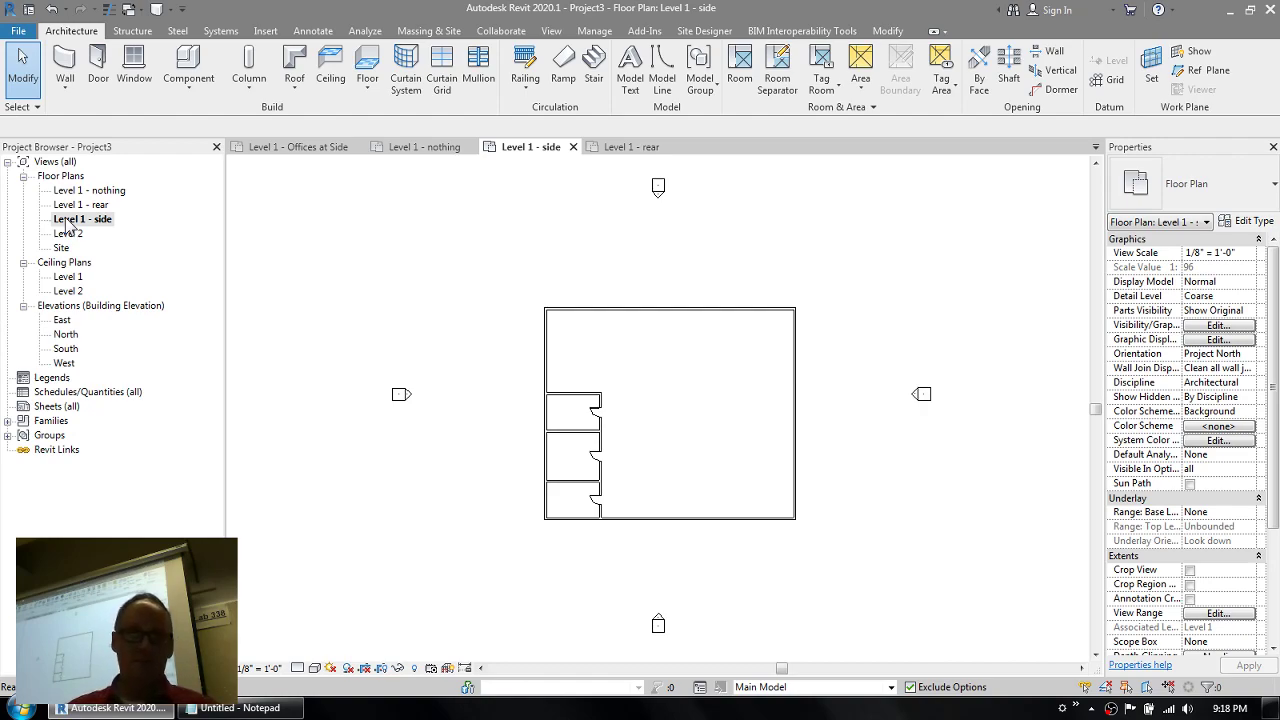
{"action": "scroll", "coordinate": [574, 282], "scroll_direction": "up", "scroll_amount": 2}
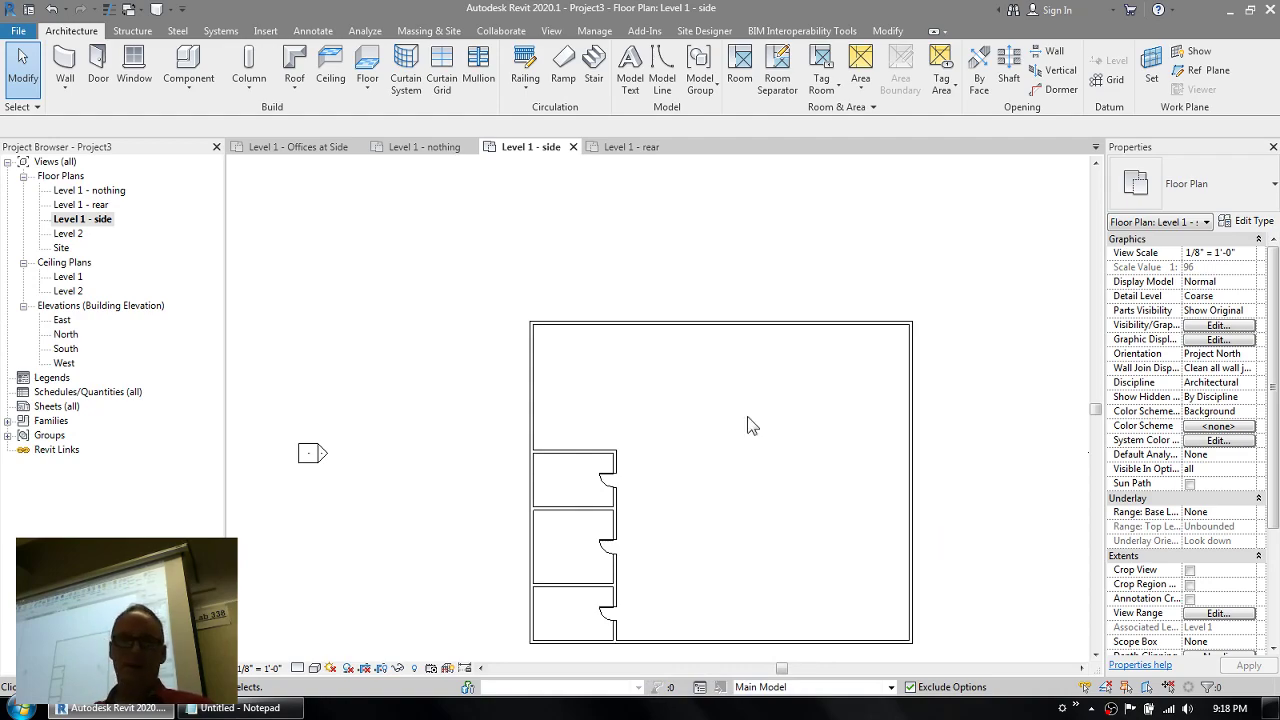
{"action": "left_click", "coordinate": [64, 62]}
{"action": "scroll", "coordinate": [560, 331], "scroll_direction": "up", "scroll_amount": 2}
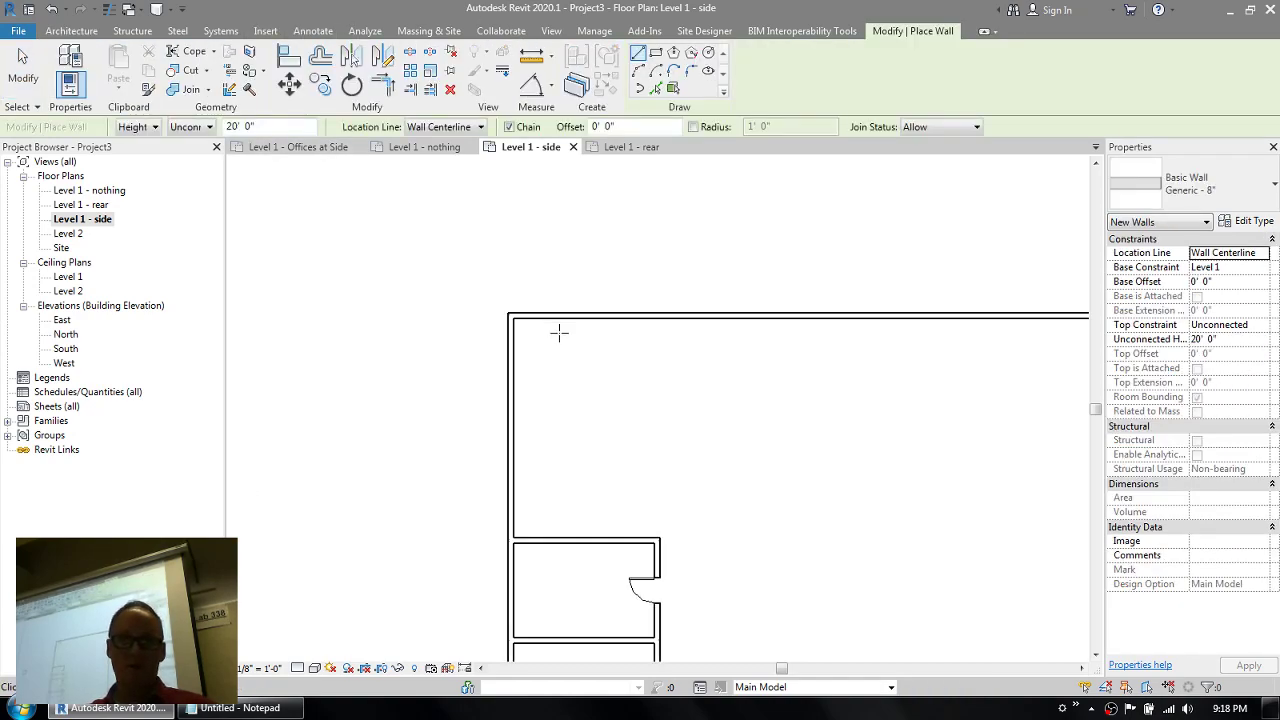
{"action": "scroll", "coordinate": [563, 417], "scroll_direction": "down", "scroll_amount": 2}
{"action": "left_click", "coordinate": [533, 357]}
{"action": "left_click", "coordinate": [536, 408]}
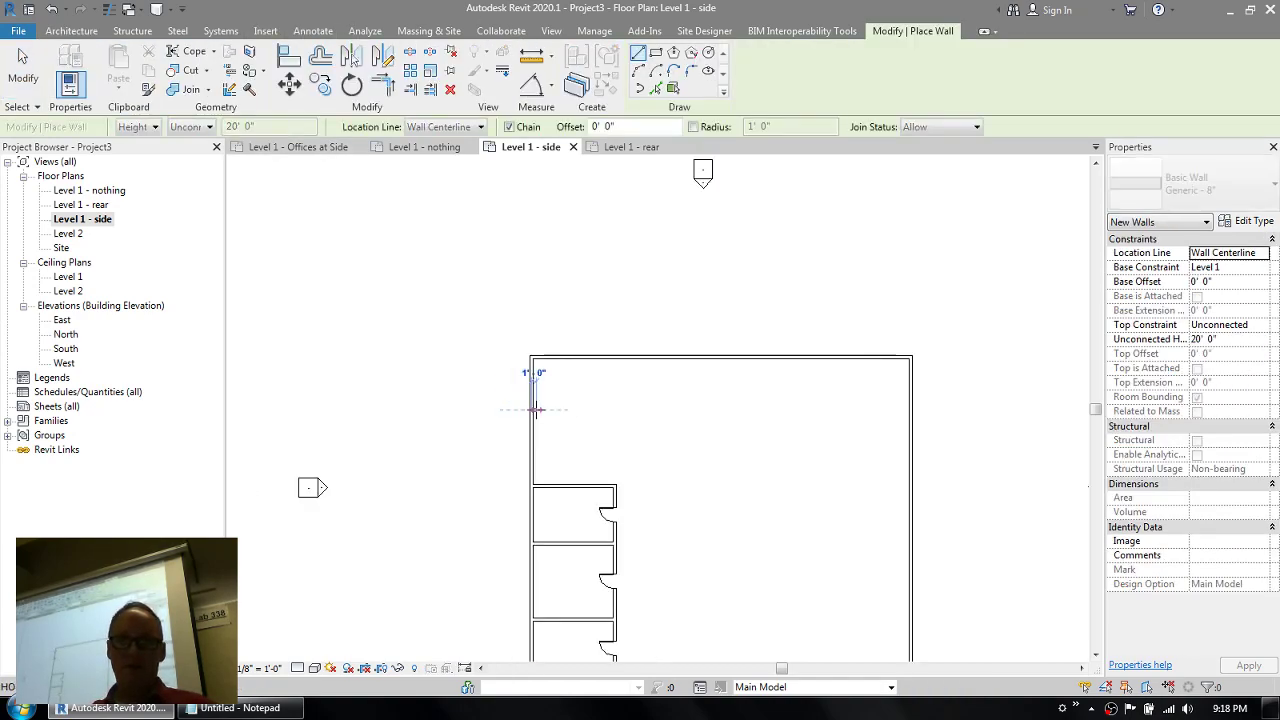
{"action": "left_click", "coordinate": [909, 408]}
{"action": "key", "text": "Escape"}
- Draw a partition wall from the new cross wall up to the upper exterior wall, about 23' from the left exterior wall
{"action": "left_click", "coordinate": [641, 407]}
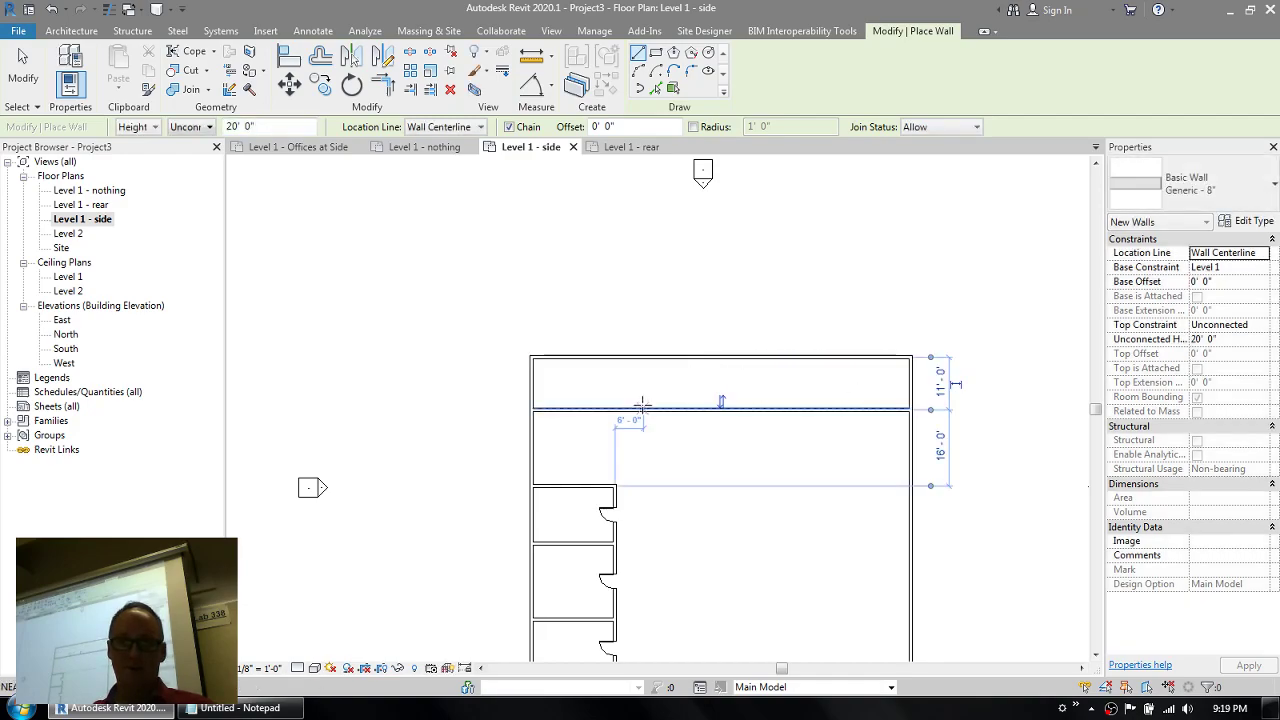
{"action": "left_click", "coordinate": [640, 357]}
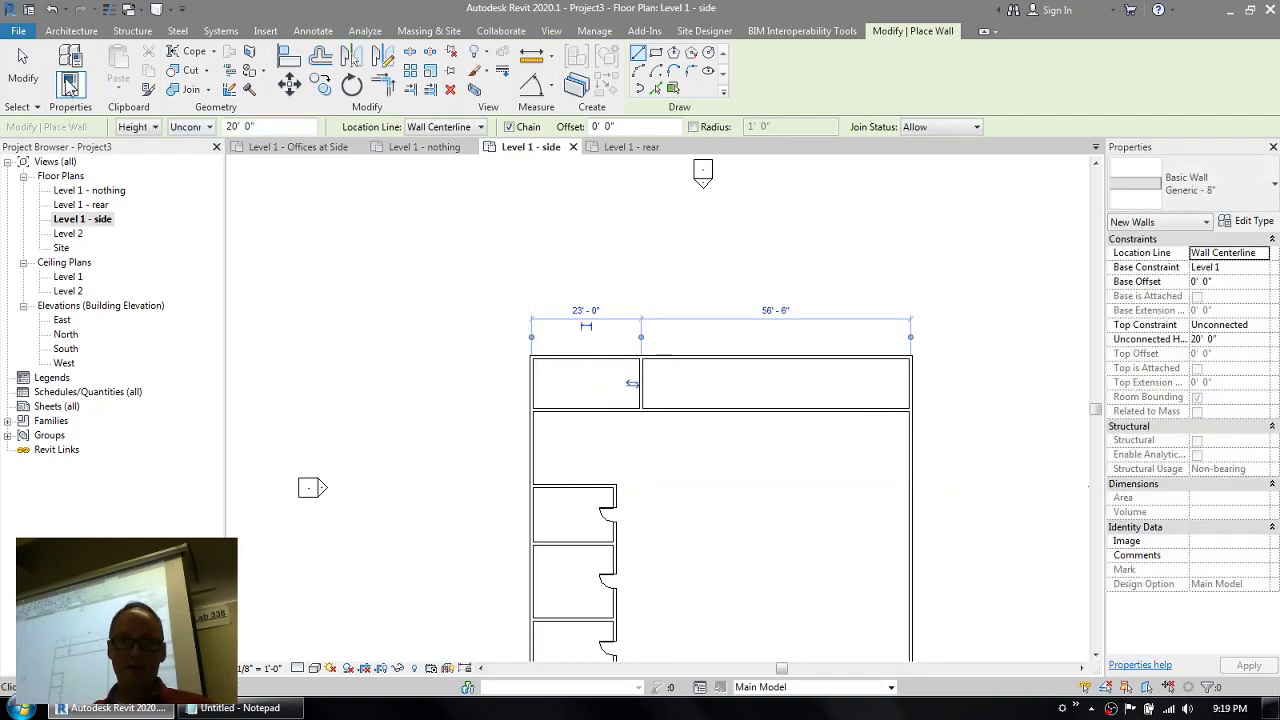
{"action": "key", "text": "Escape"}
{"action": "key", "text": "Escape"}
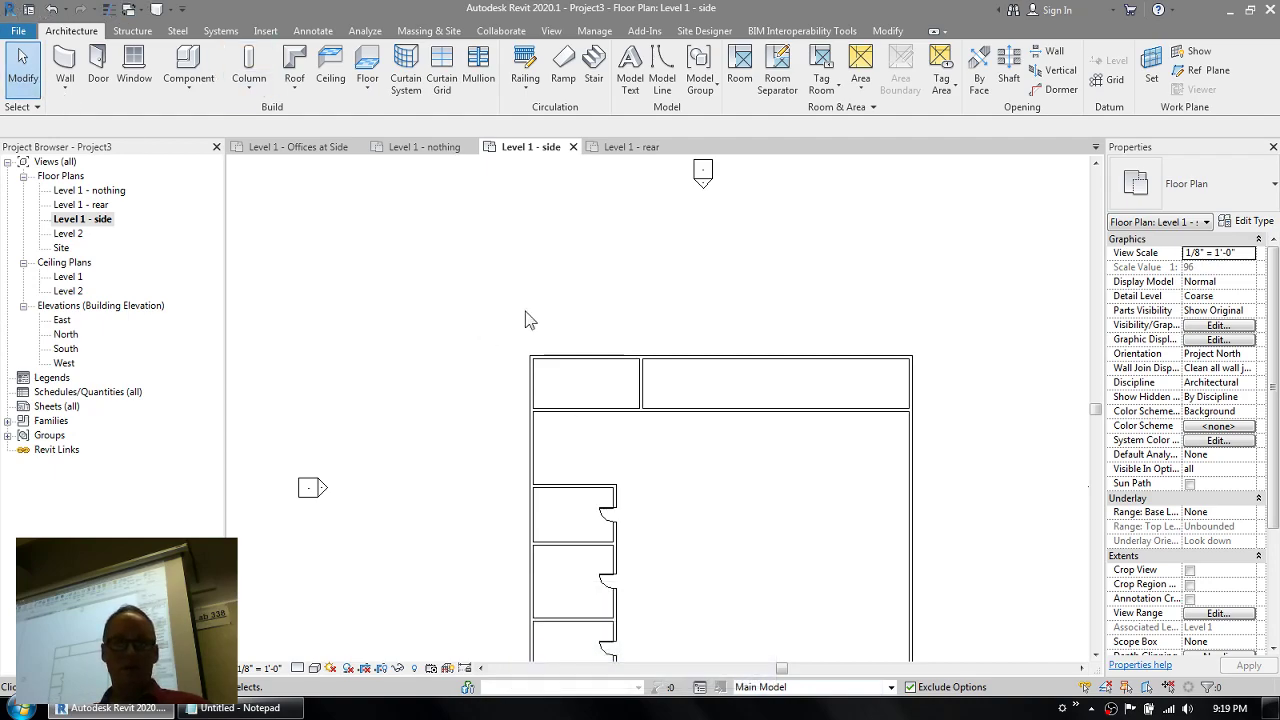
- Add the two new walls to Office Options, including only the at Rear and Show nothing options and excluding at Side
{"action": "left_click_drag", "start_coordinate": [686, 428], "coordinate": [619, 399]}
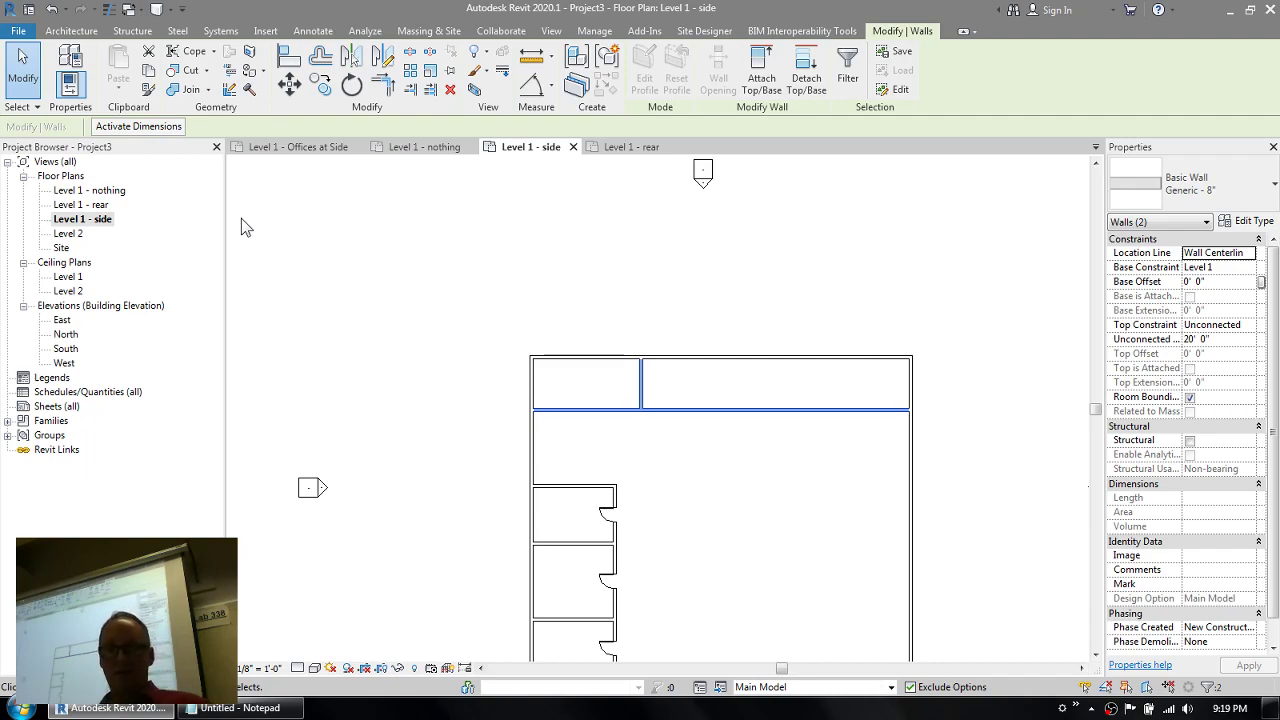
{"action": "left_click", "coordinate": [722, 690]}
{"action": "left_click_drag", "start_coordinate": [629, 226], "coordinate": [905, 256]}
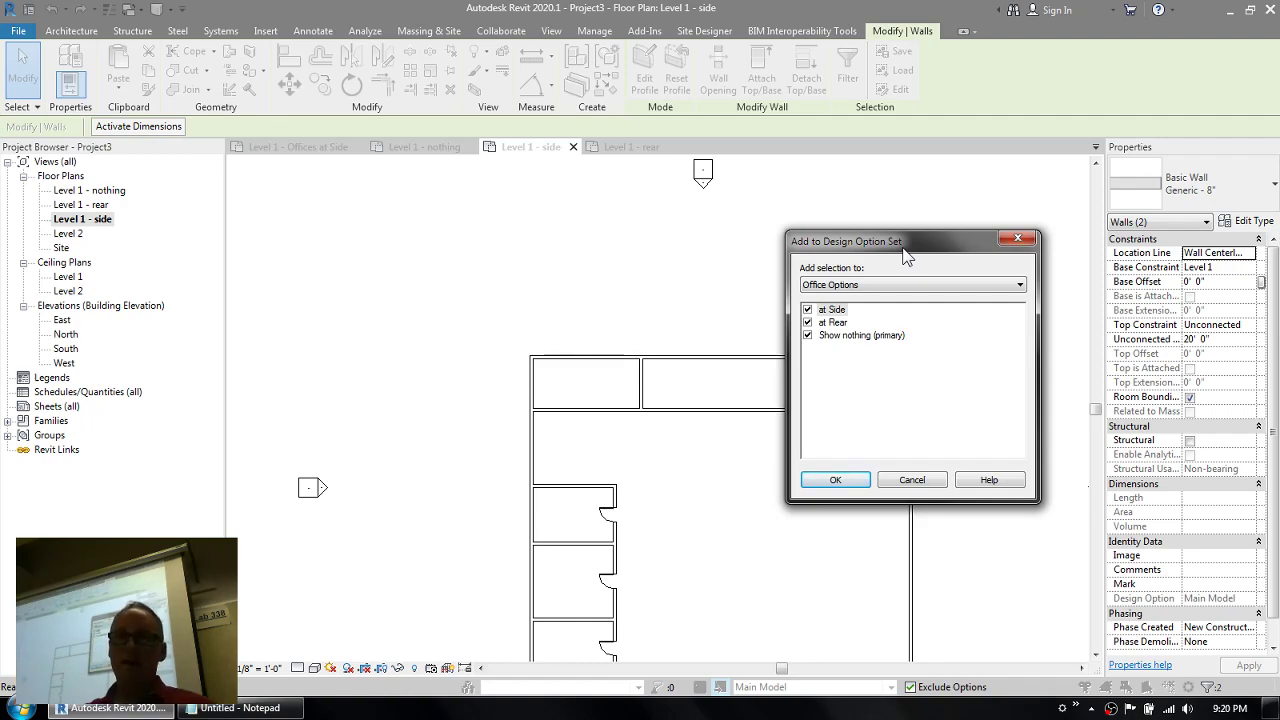
{"action": "left_click_drag", "start_coordinate": [887, 249], "coordinate": [969, 226]}
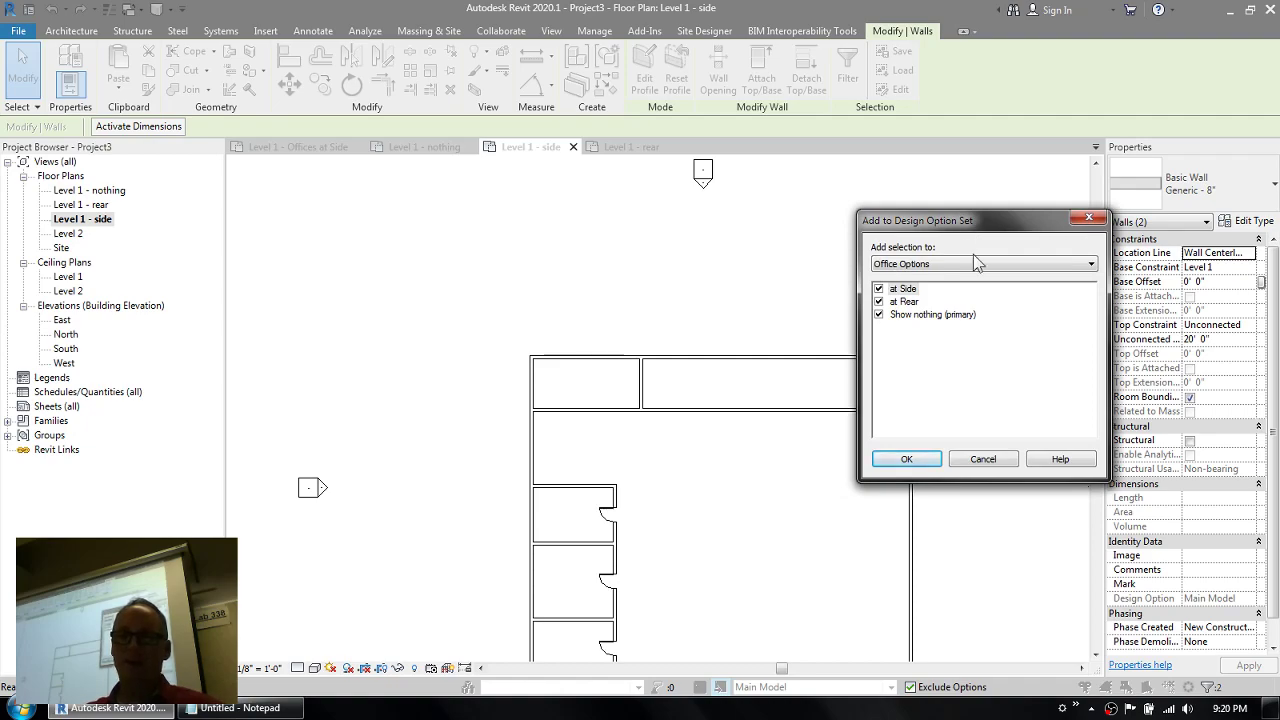
{"action": "left_click", "coordinate": [976, 262]}
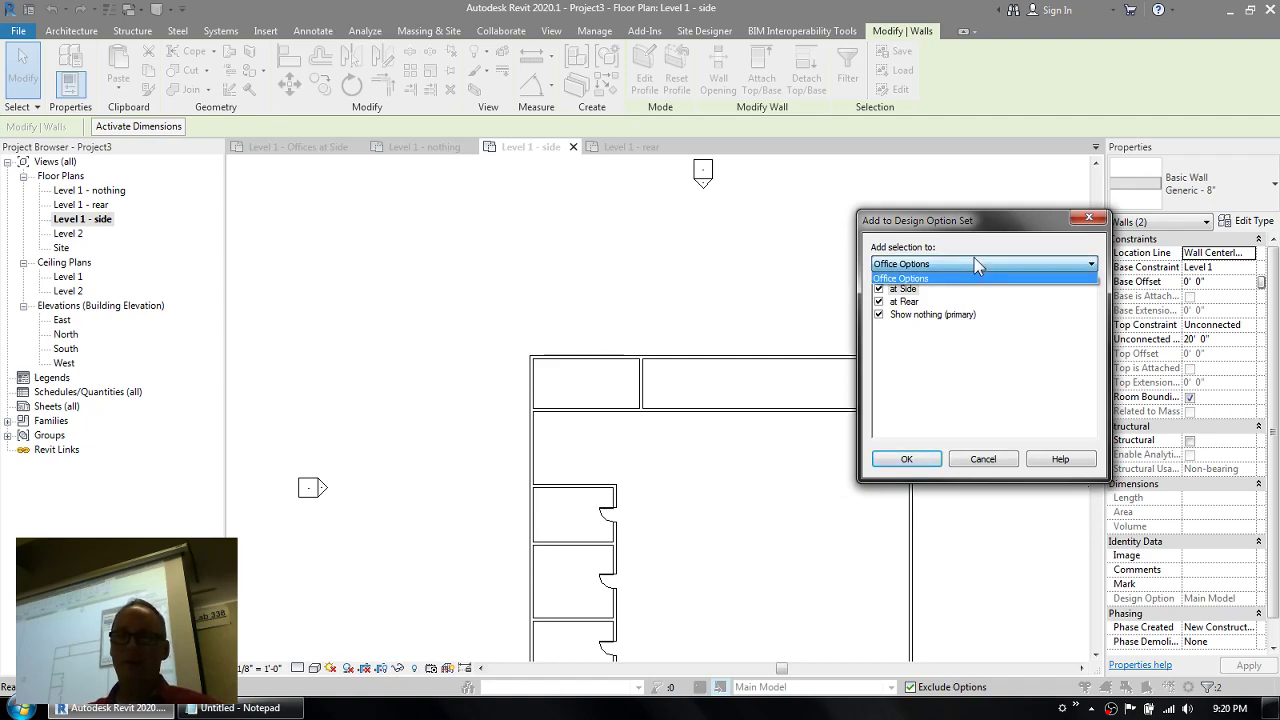
{"action": "left_click", "coordinate": [1037, 261]}
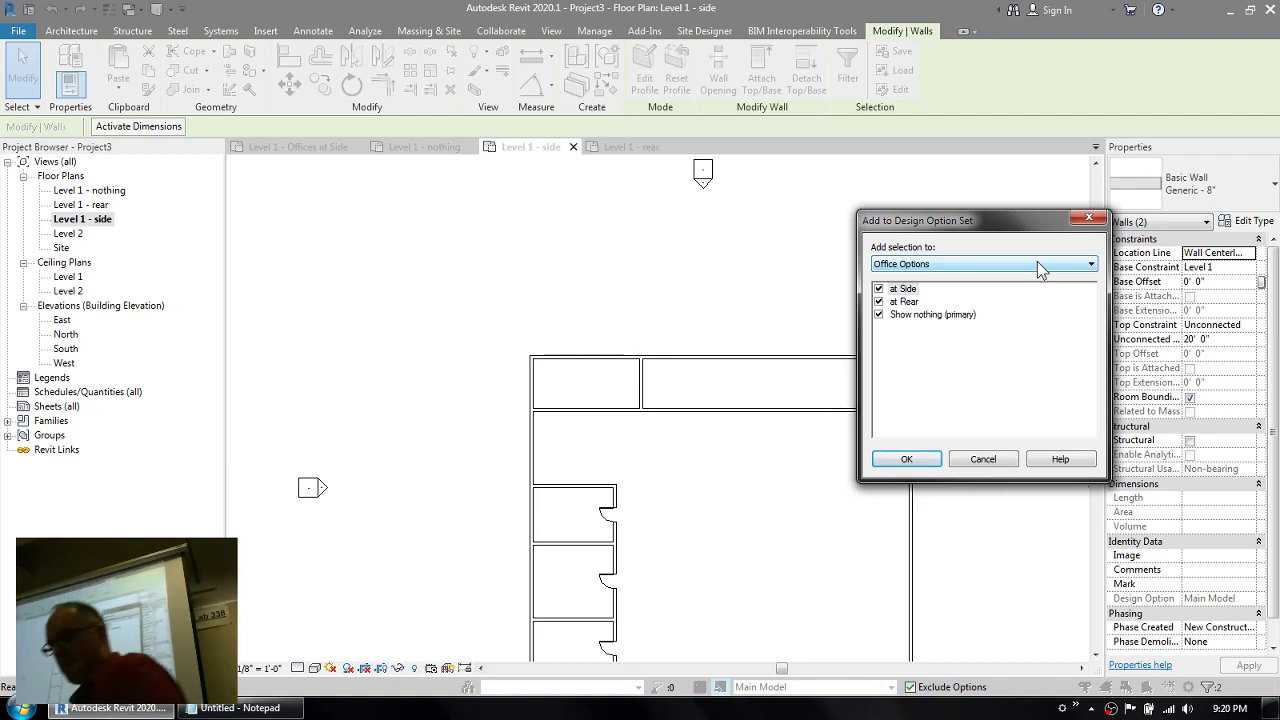
{"action": "left_click", "coordinate": [879, 314]}
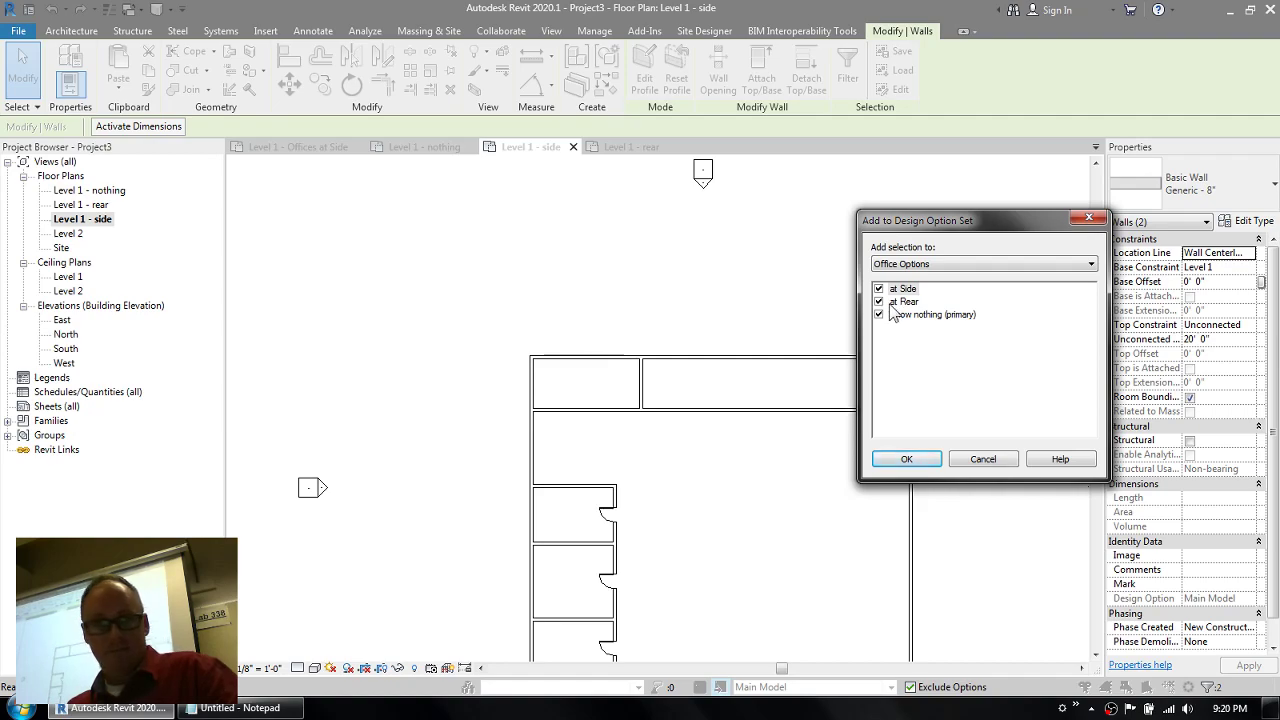
{"action": "left_click", "coordinate": [879, 288]}
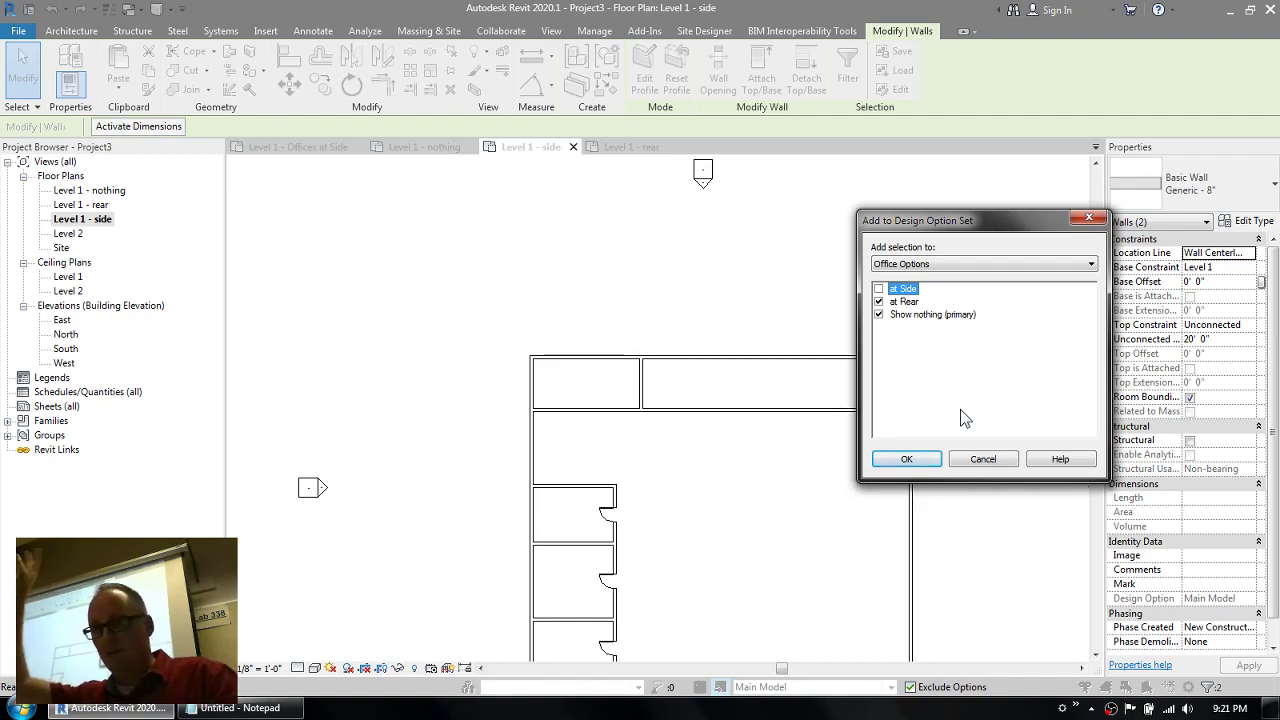
{"action": "left_click", "coordinate": [906, 459]}
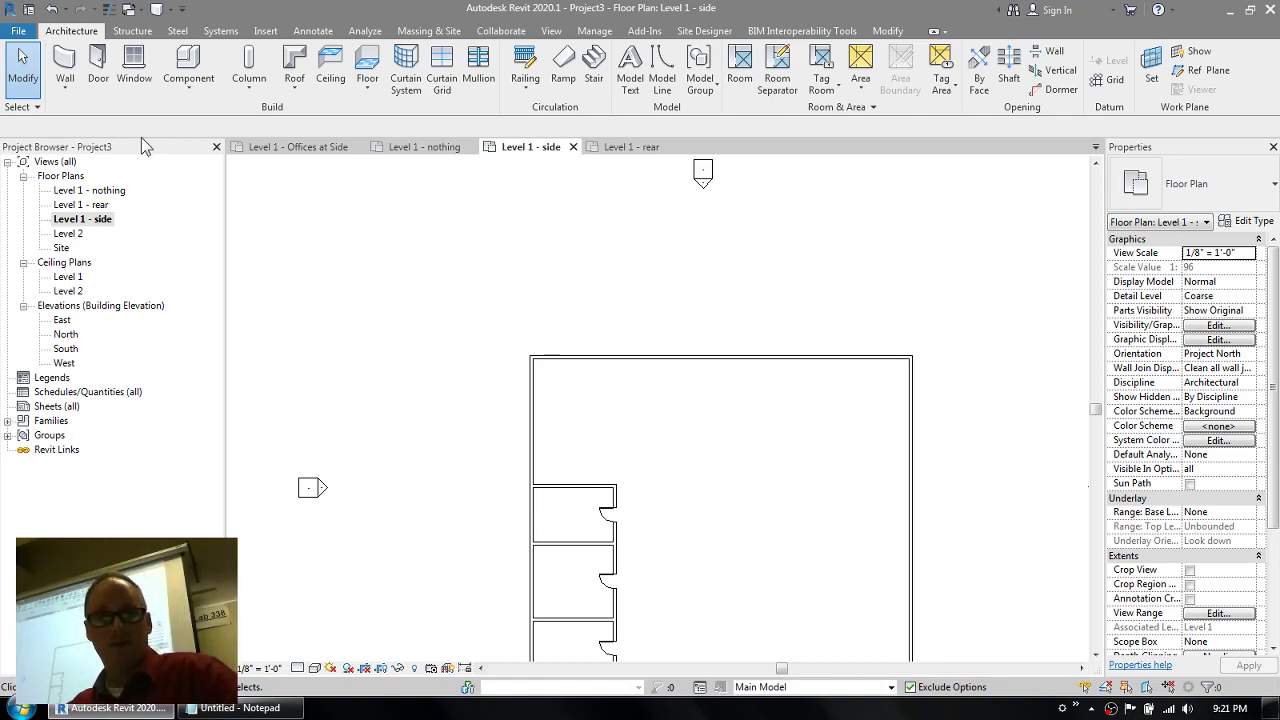
- Compare the Level 1 - nothing, rear and side plans to see where the added walls are displayed, ending in the rear plan
{"action": "double_click", "coordinate": [92, 190]}
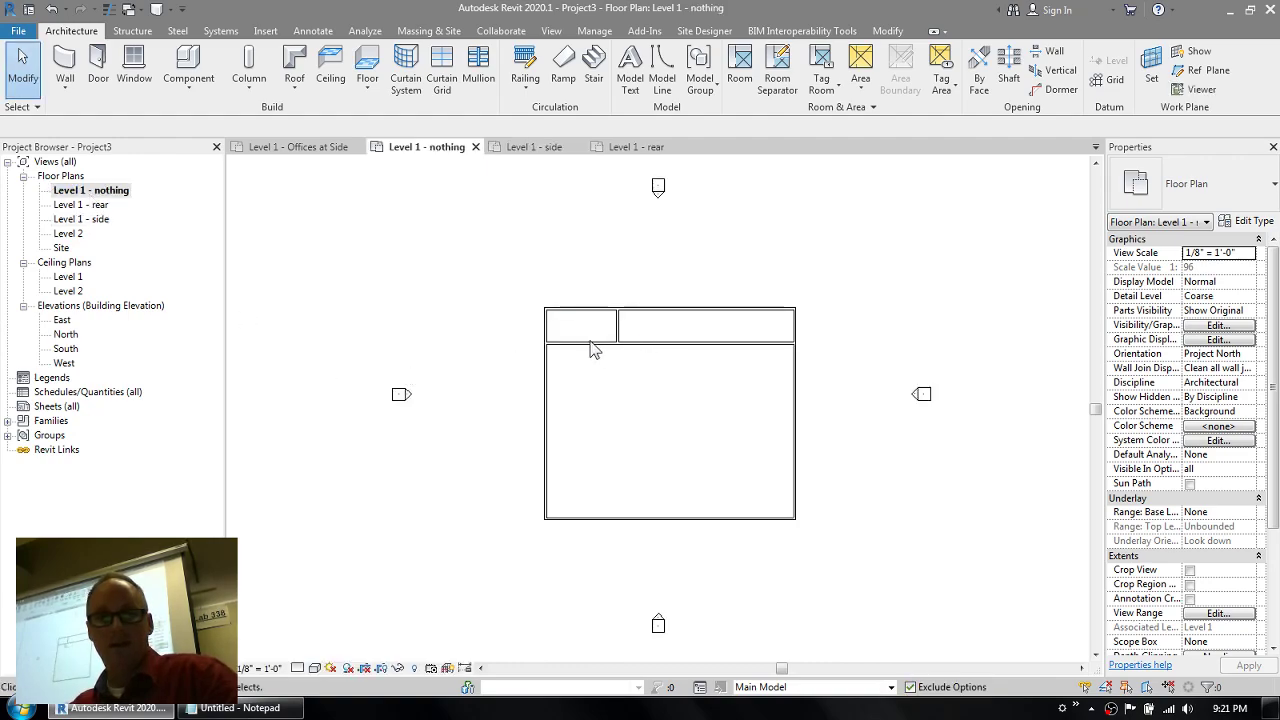
{"action": "double_click", "coordinate": [75, 205]}
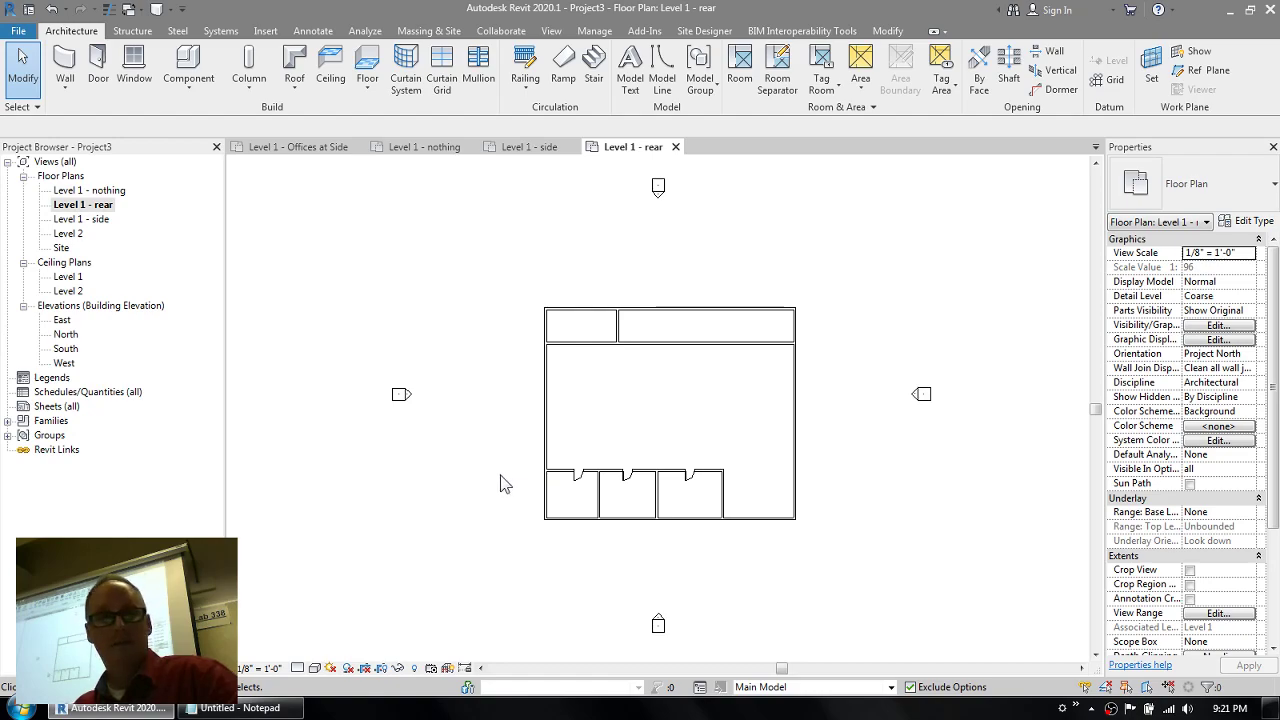
{"action": "double_click", "coordinate": [79, 221]}
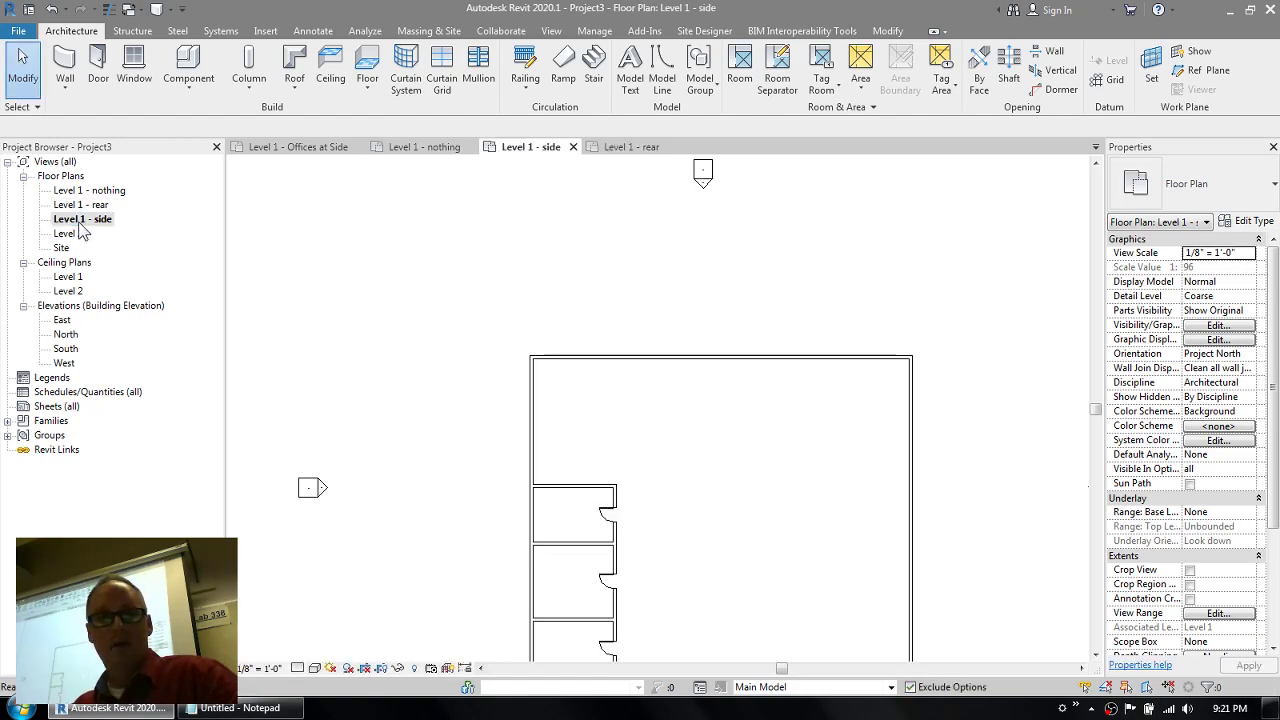
{"action": "double_click", "coordinate": [80, 205]}
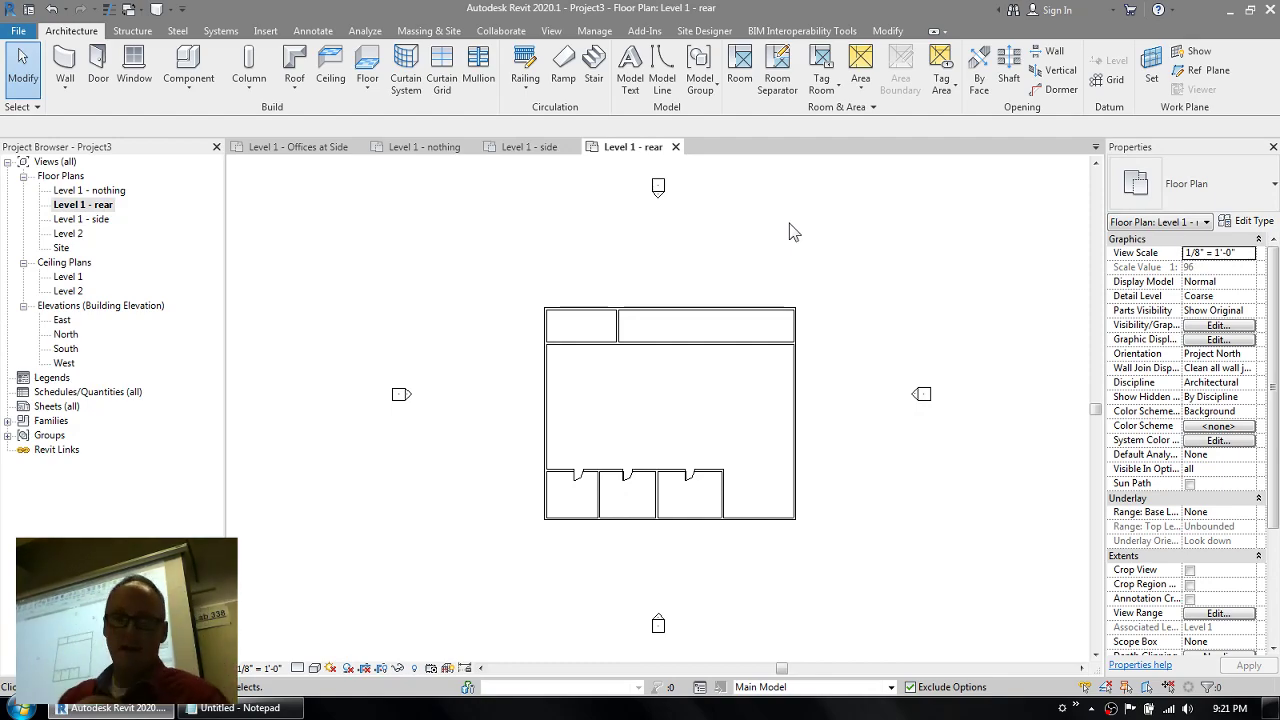
- Check the Office Options setting in the visibility overrides of the Level 1 - rear plan without changing it
{"action": "key", "text": "v"}
{"action": "key", "text": "g"}
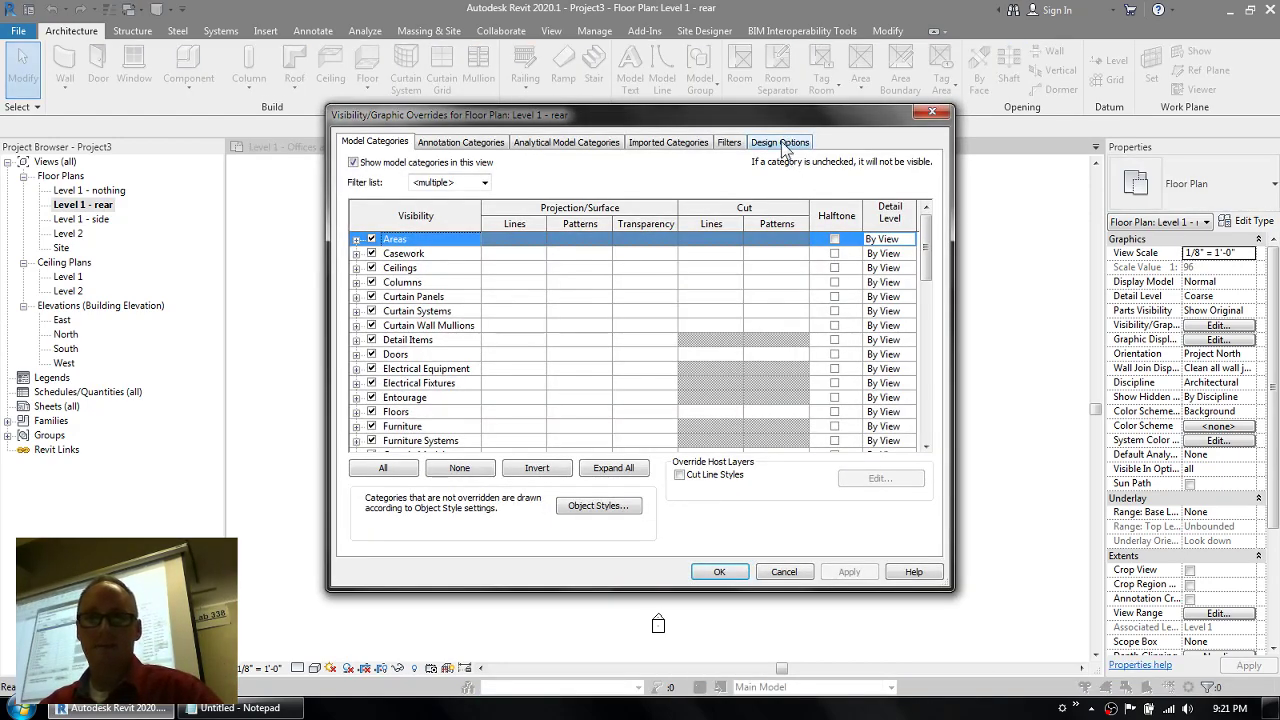
{"action": "left_click", "coordinate": [778, 144]}
{"action": "left_click", "coordinate": [664, 188]}
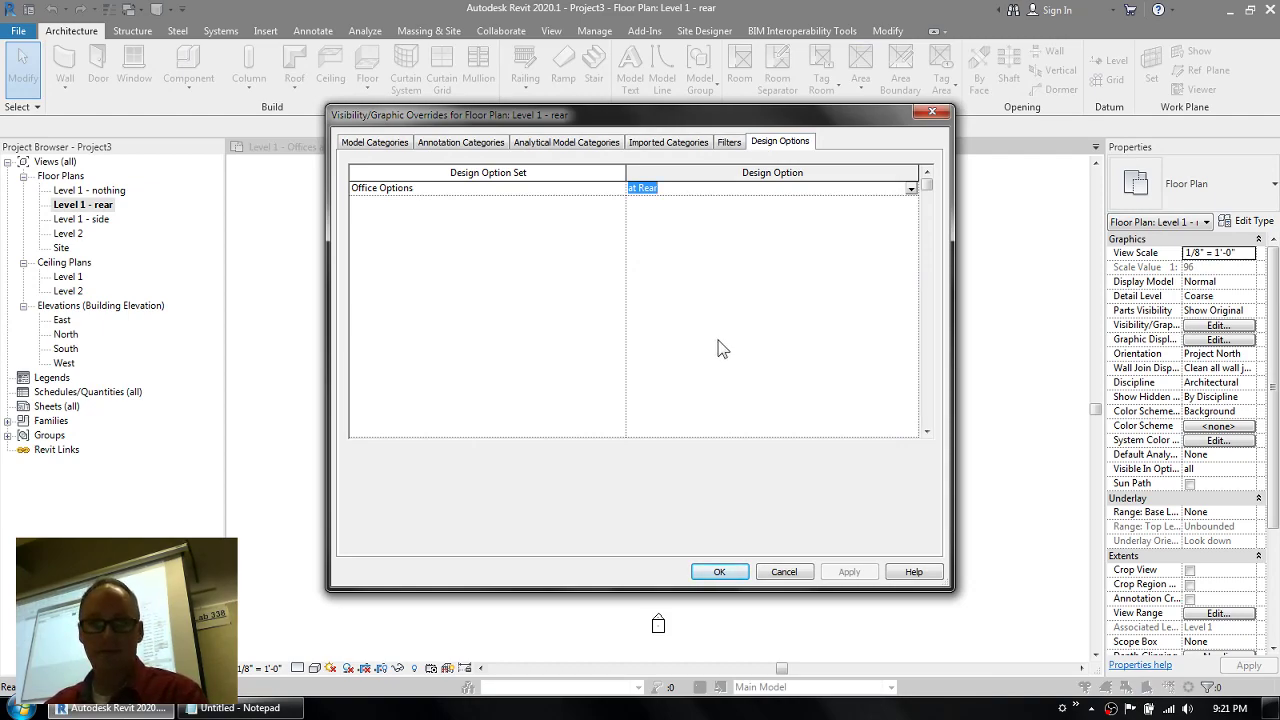
{"action": "left_click", "coordinate": [781, 574]}
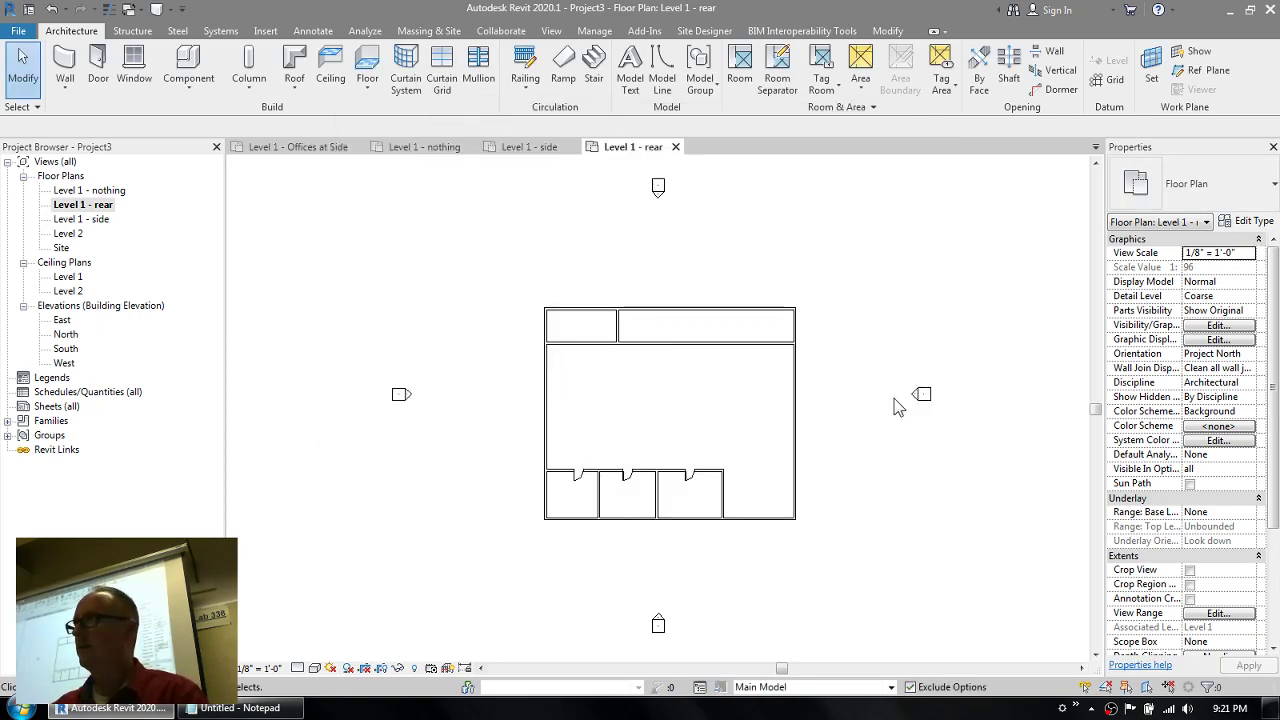
- Select the building's exterior walls one after another in the rear plan to check which design option they belong to
{"action": "left_click", "coordinate": [547, 361]}
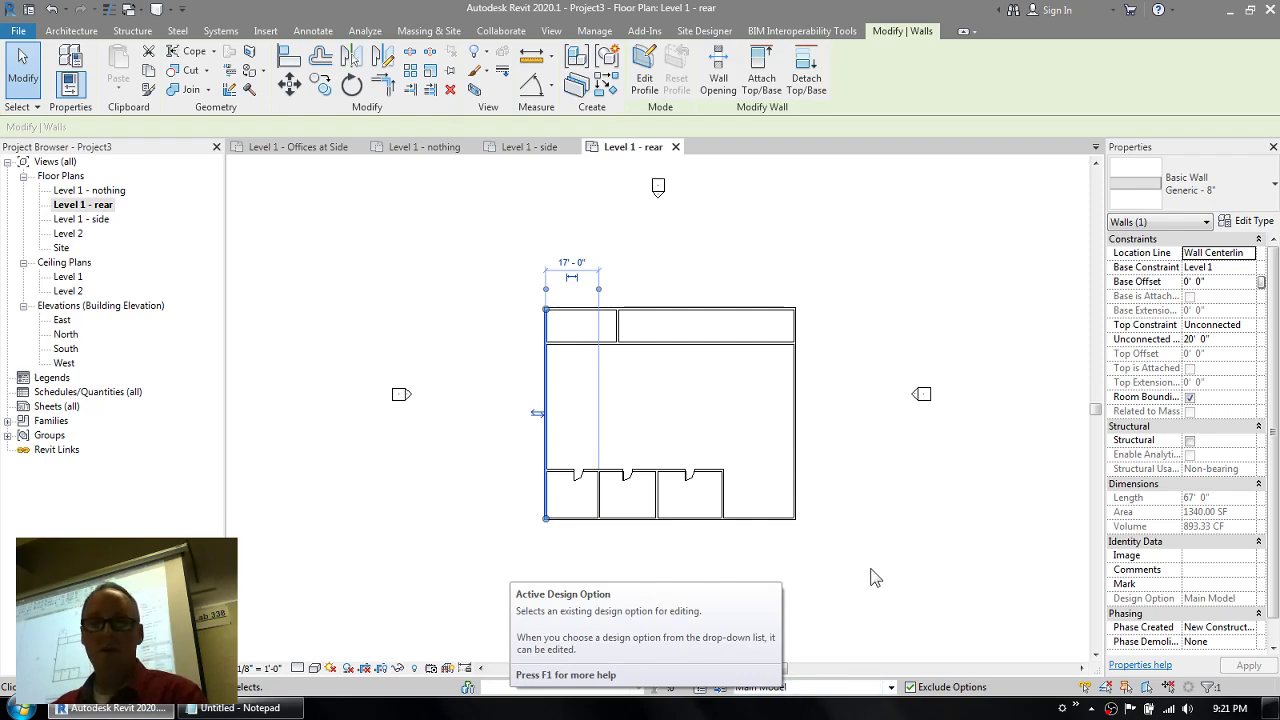
{"action": "left_click", "coordinate": [815, 527]}
{"action": "left_click", "coordinate": [793, 470]}
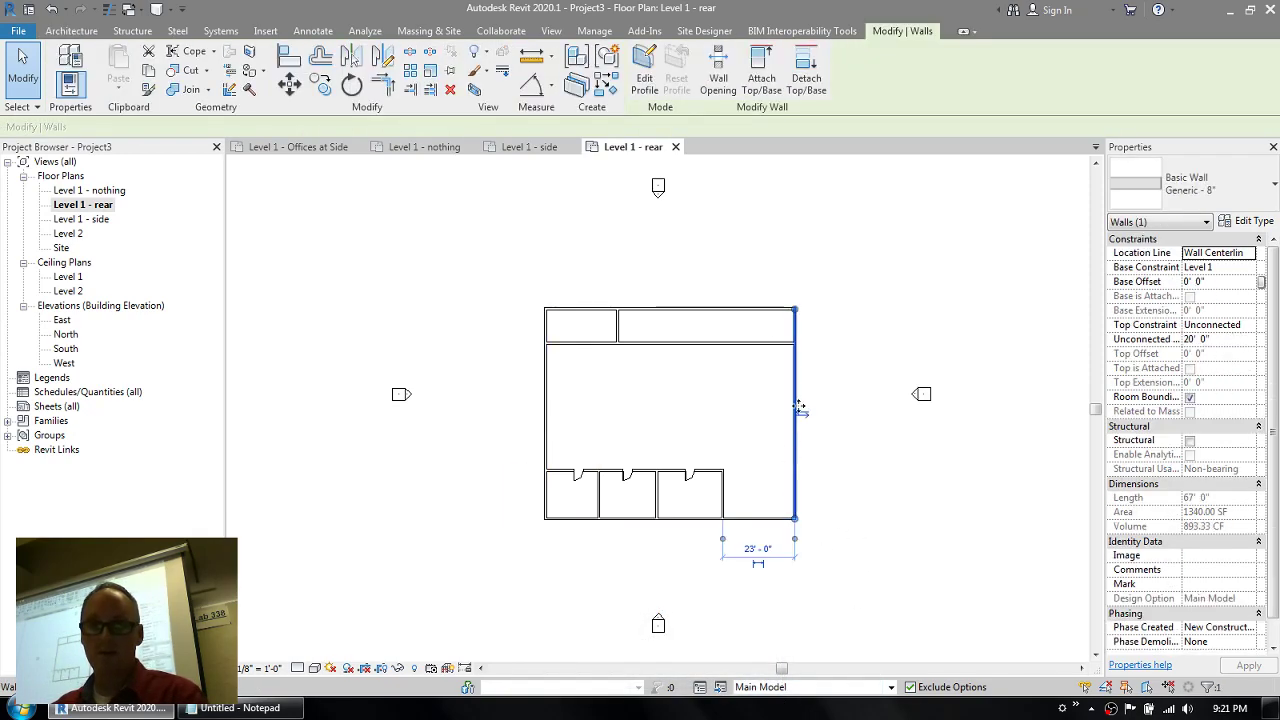
{"action": "left_click", "coordinate": [737, 312]}
{"action": "left_click", "coordinate": [547, 340]}
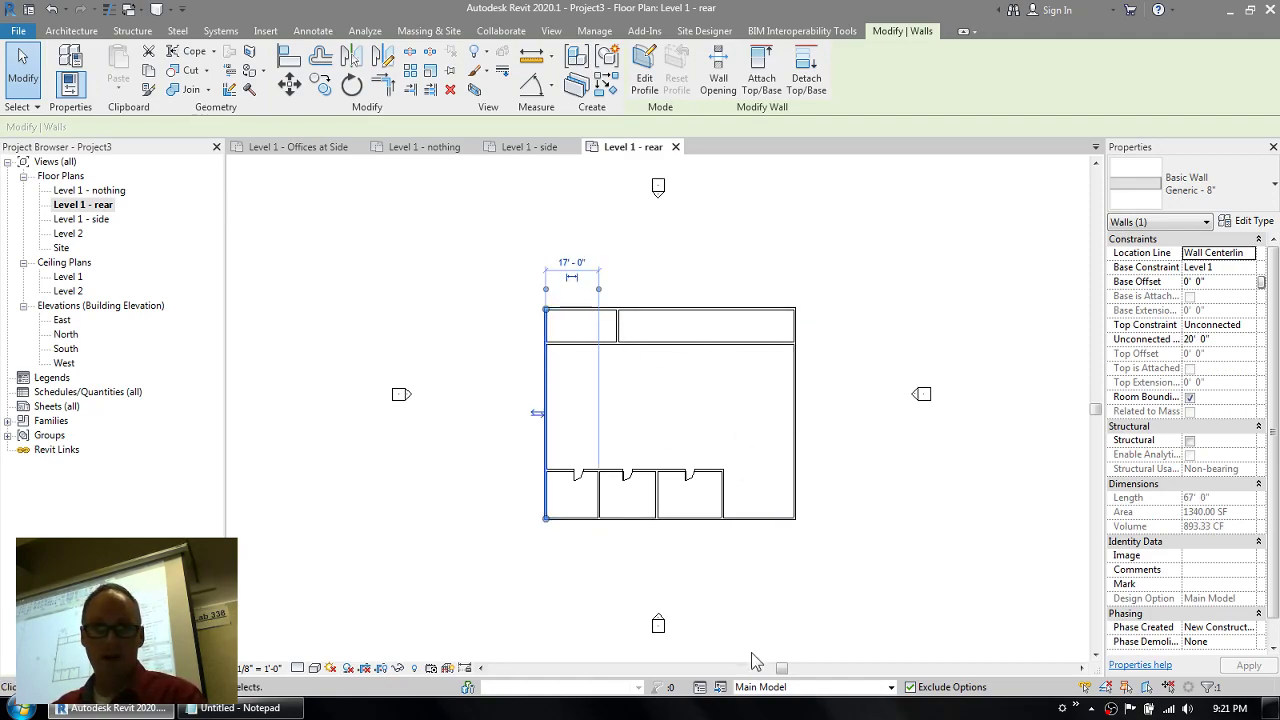
- Make at Rear the active design option to inspect its elements, and return to the Main Model
{"action": "left_click", "coordinate": [785, 688]}
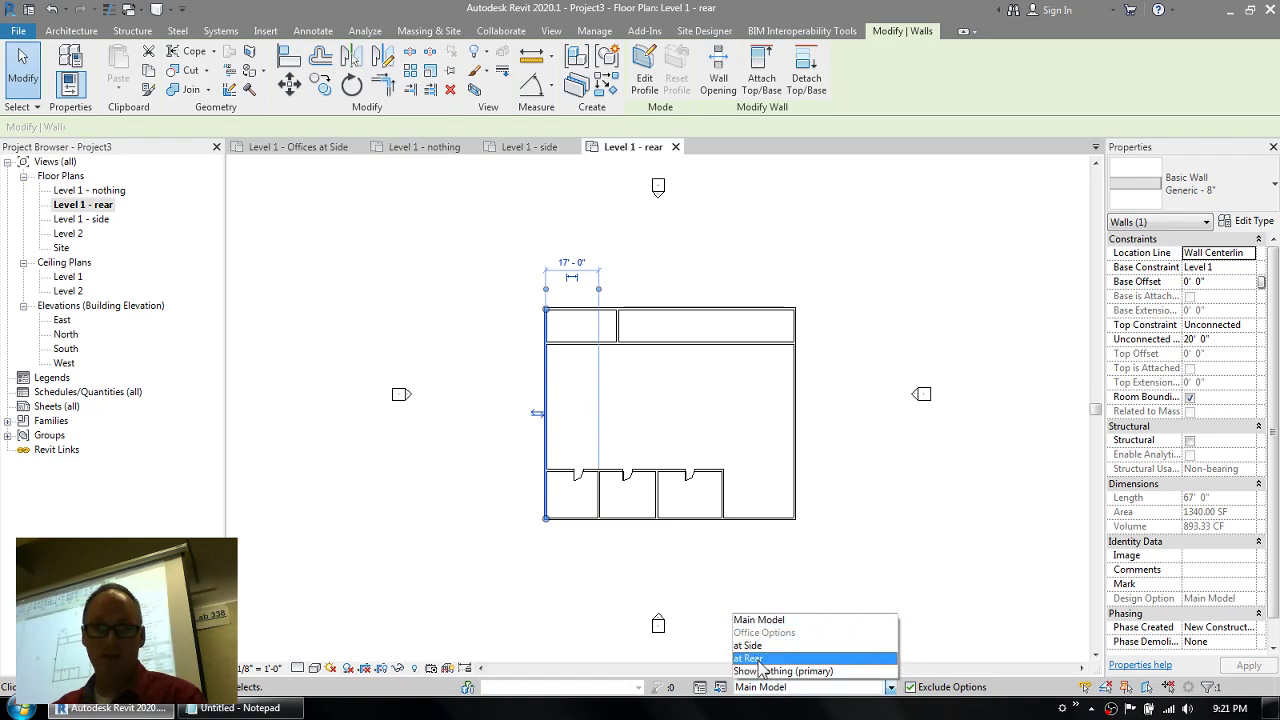
{"action": "left_click", "coordinate": [760, 659]}
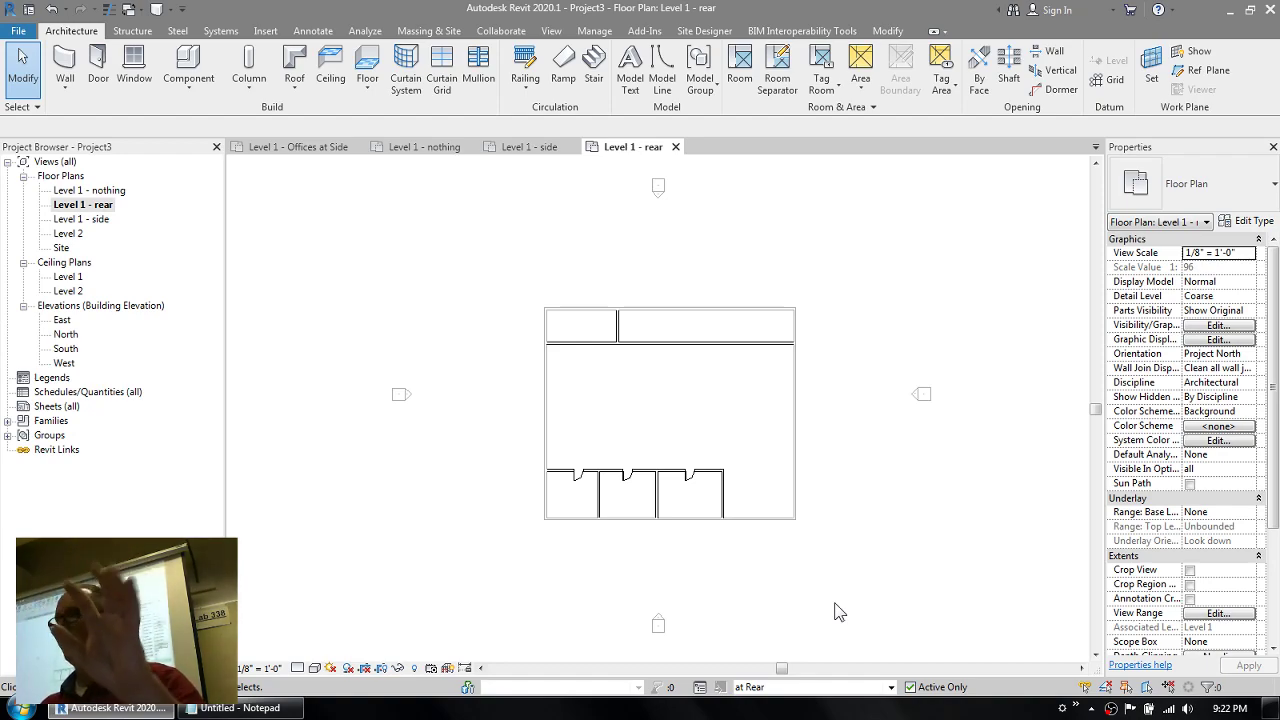
{"action": "left_click", "coordinate": [848, 686]}
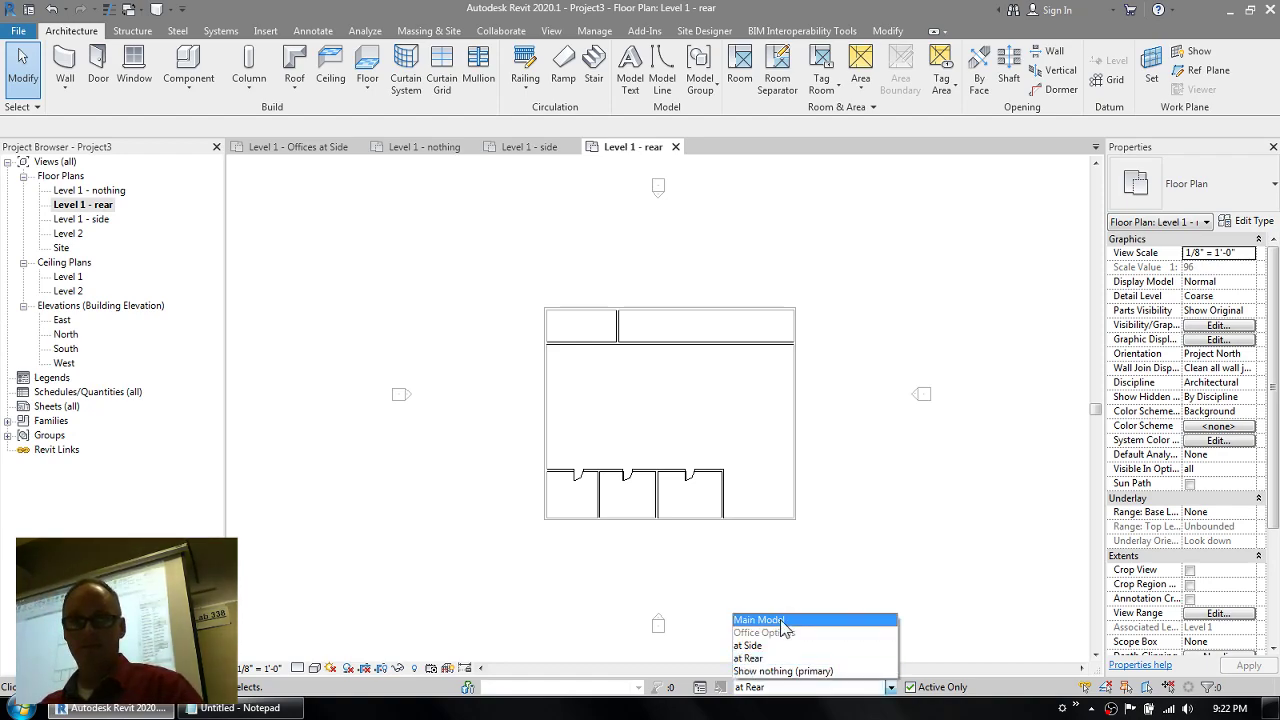
{"action": "left_click", "coordinate": [782, 620]}
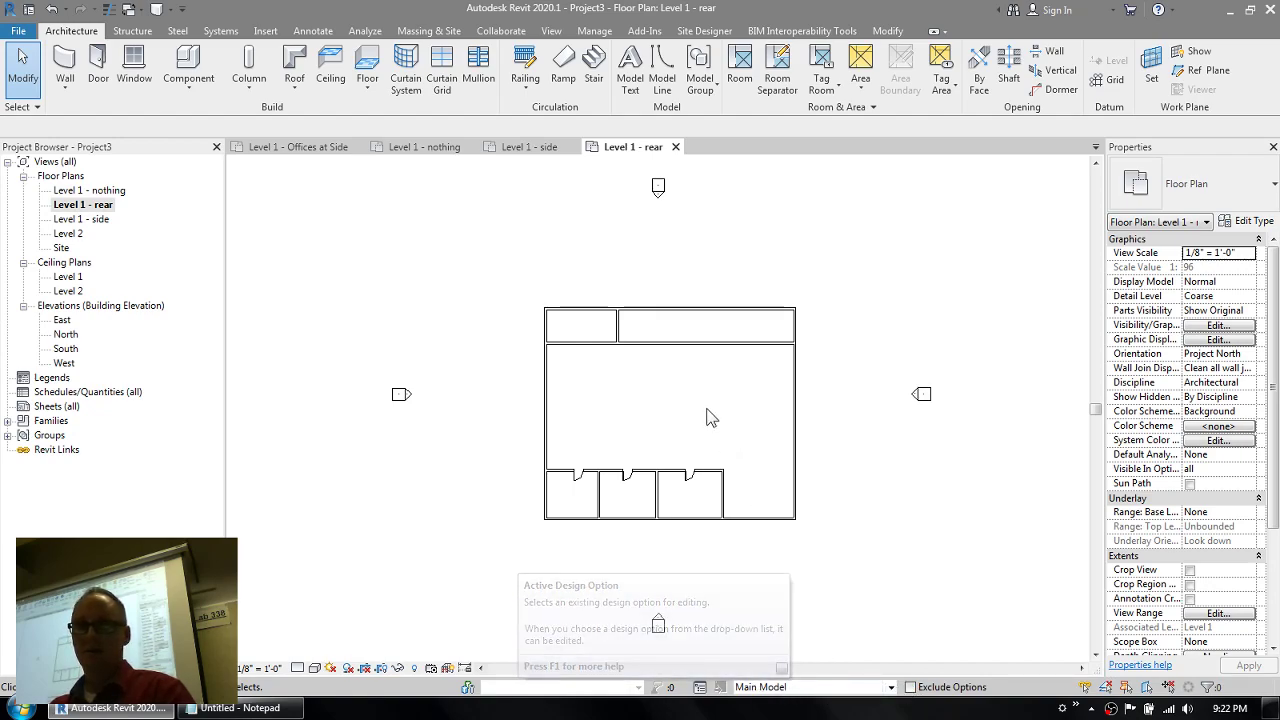
- With Exclude Options off, lower the rear plan's upper cross wall and move its partition to about 30' 6" from the right exterior wall
{"action": "left_click", "coordinate": [666, 345]}
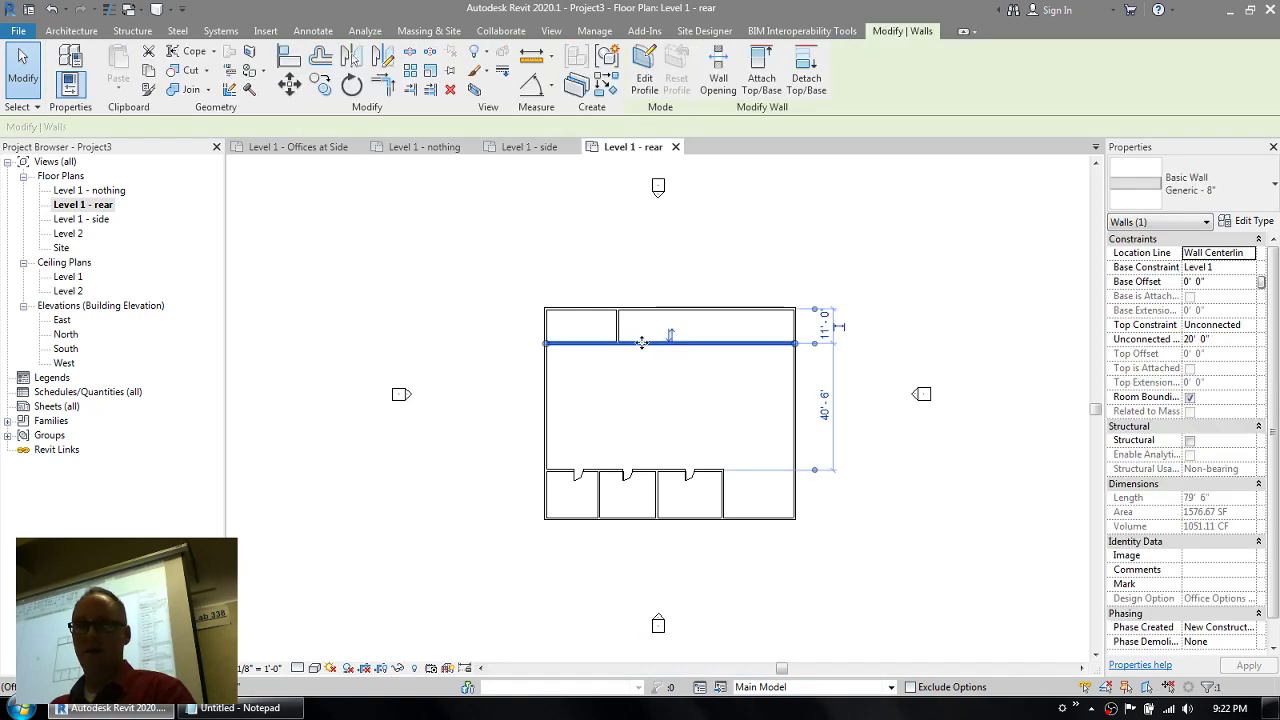
{"action": "left_click_drag", "start_coordinate": [640, 350], "coordinate": [698, 348]}
{"action": "left_click", "coordinate": [623, 343]}
{"action": "left_click", "coordinate": [618, 346]}
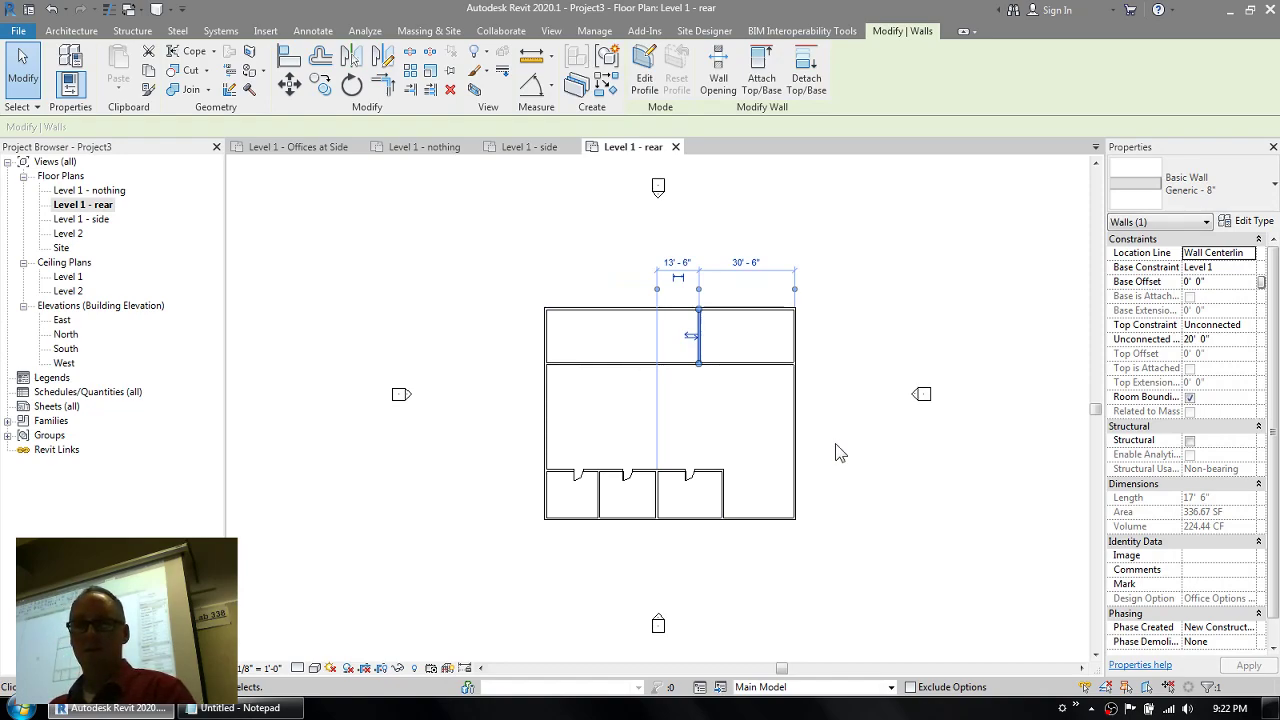
{"action": "key", "text": "Escape"}
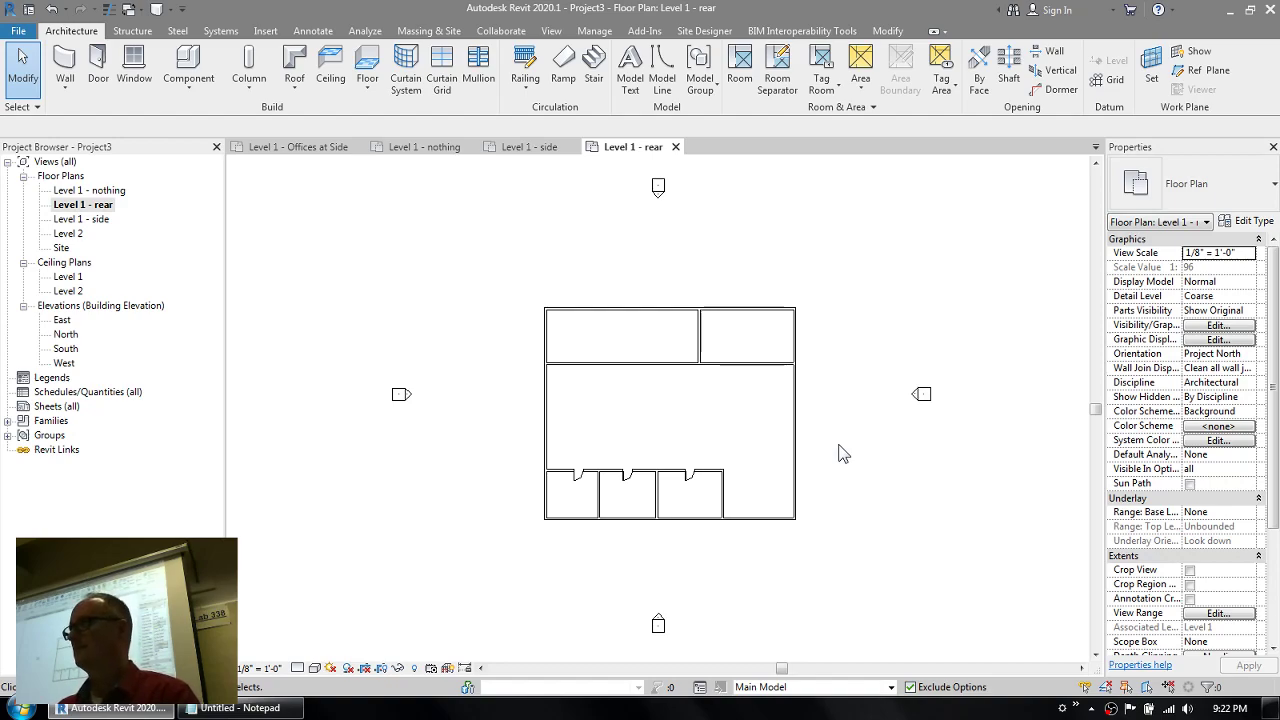
{"action": "left_click", "coordinate": [910, 687]}
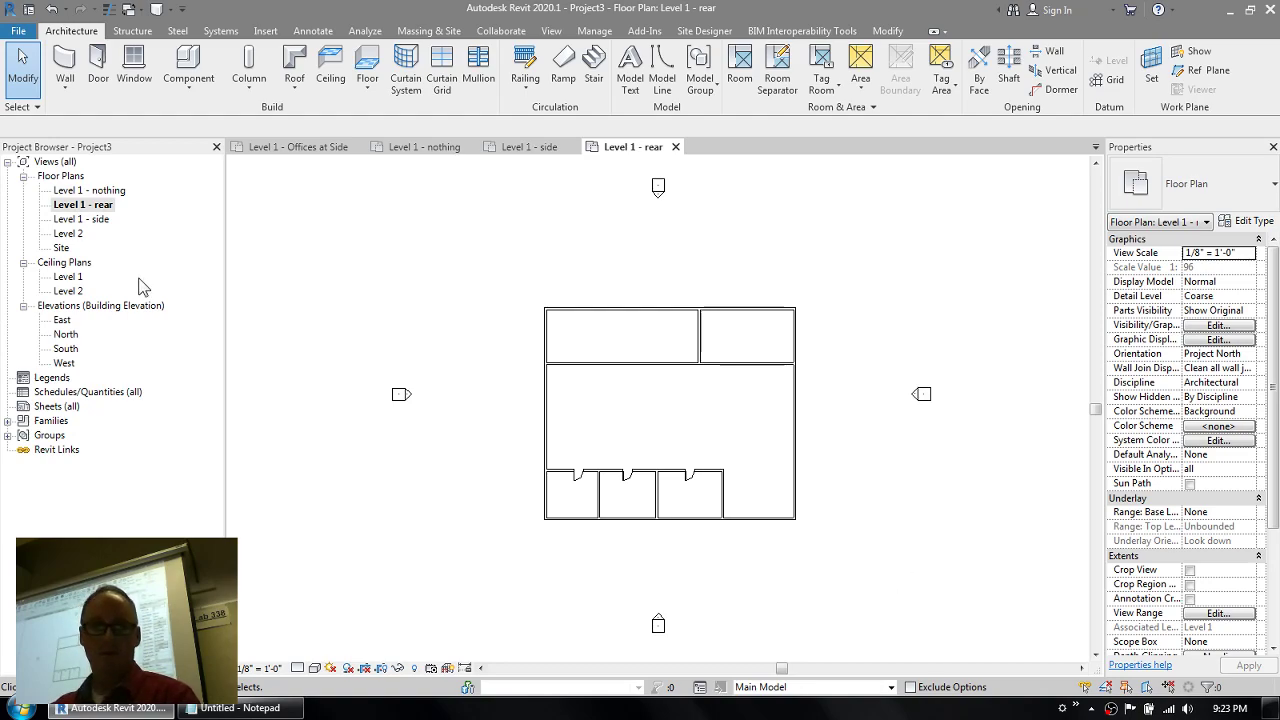
- Open the Level 1 - side plan and make at Side the active design option
{"action": "double_click", "coordinate": [72, 220]}
{"action": "scroll", "coordinate": [392, 235], "scroll_direction": "down", "scroll_amount": 3}
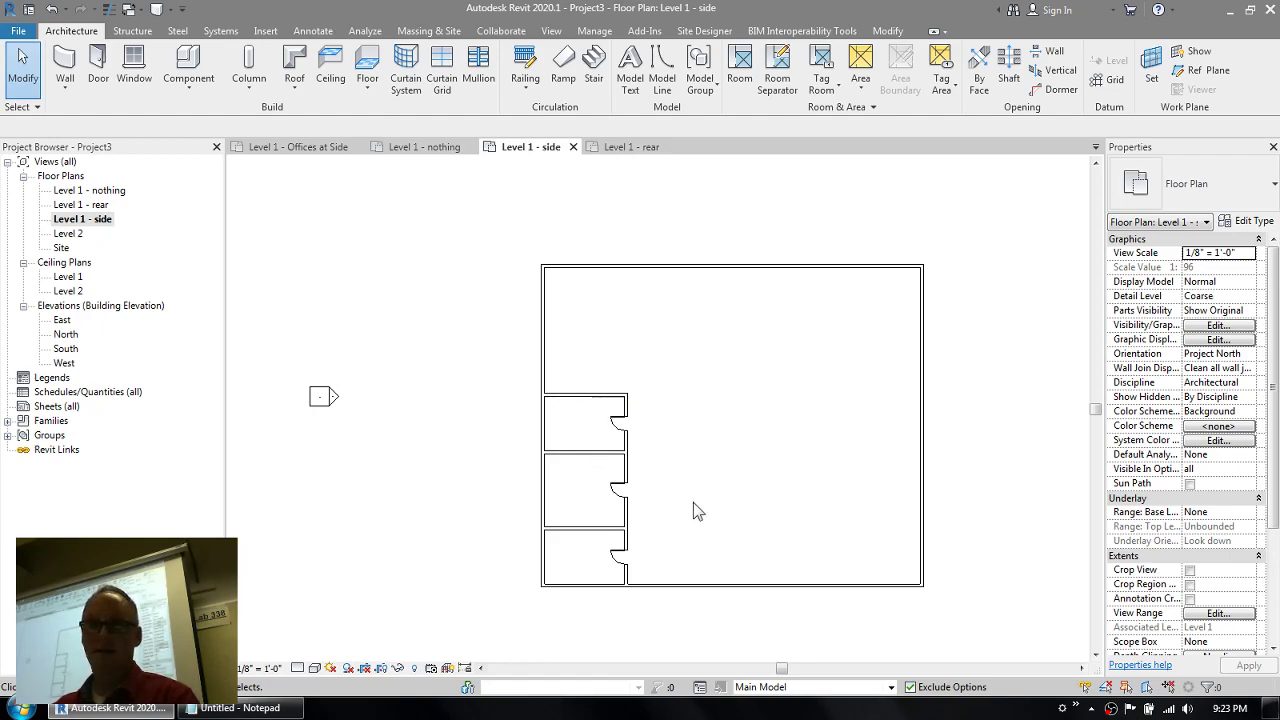
{"action": "left_click", "coordinate": [782, 685]}
{"action": "left_click", "coordinate": [780, 655]}
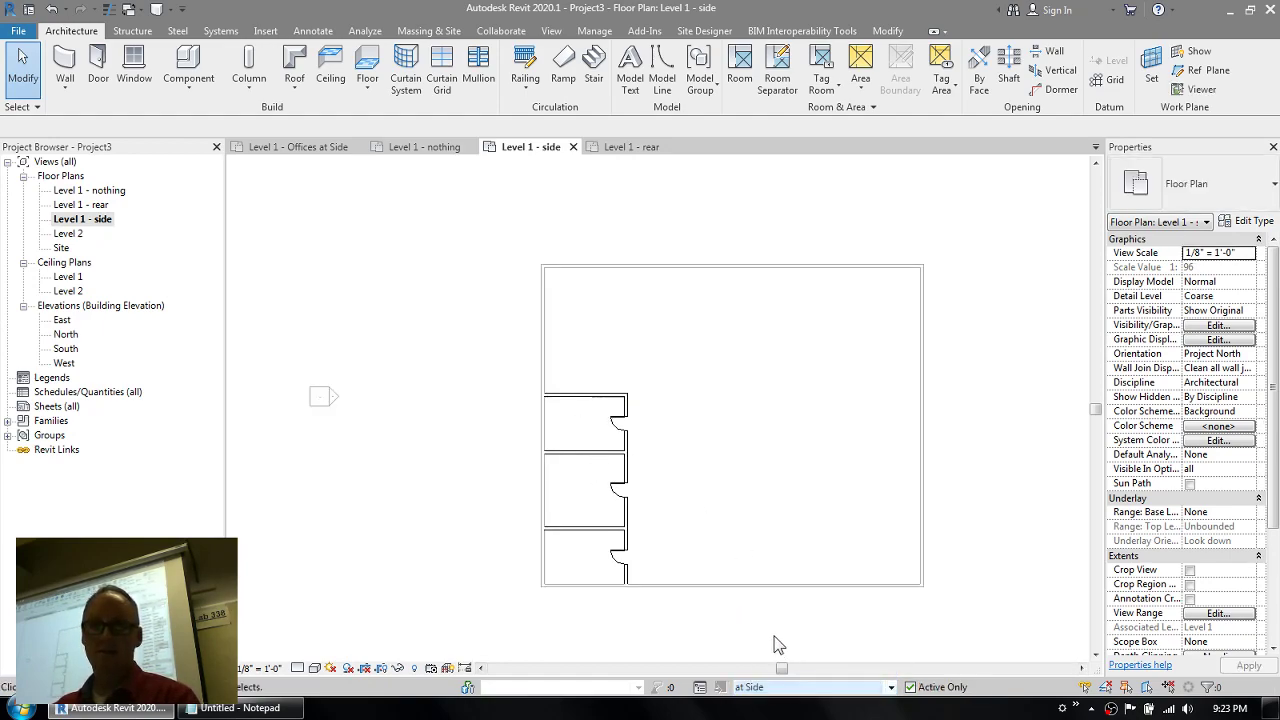
- From the Main Model, raise the side plan's upper office cross wall and move the door wall to about 28' 0" from the left exterior wall
{"action": "left_click", "coordinate": [815, 686]}
{"action": "left_click", "coordinate": [776, 620]}
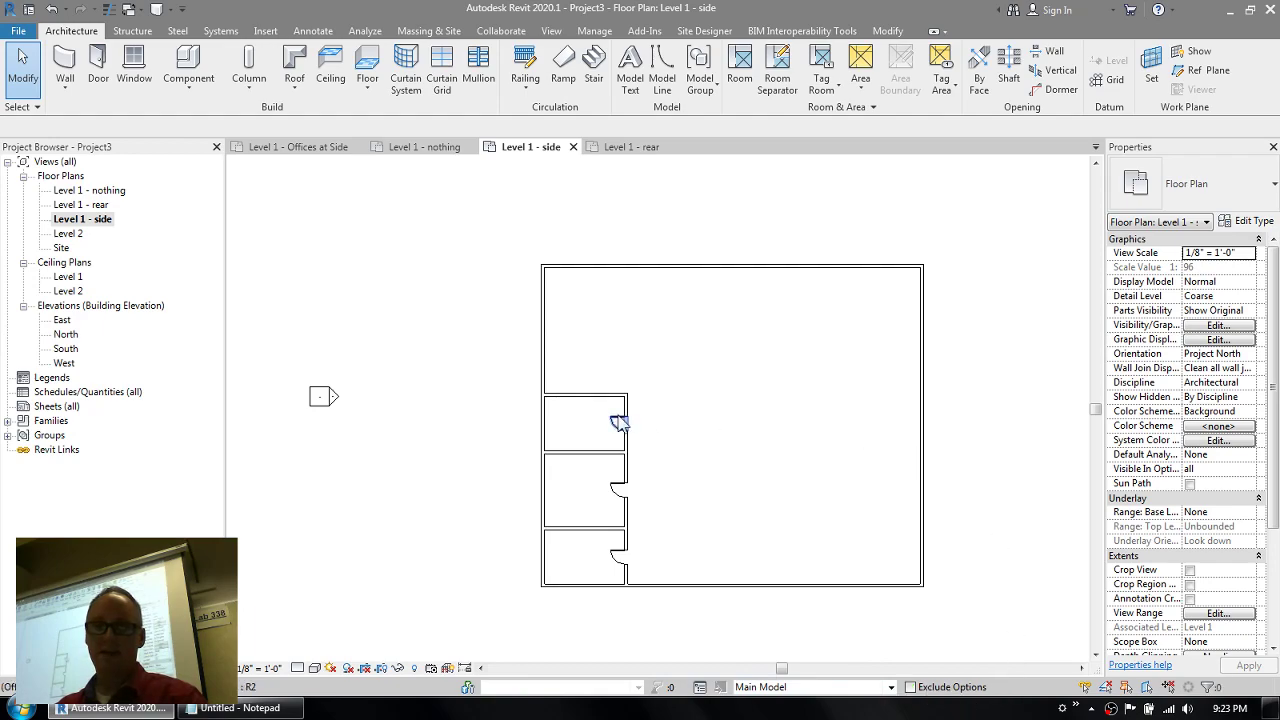
{"action": "left_click", "coordinate": [585, 399]}
{"action": "left_click_drag", "start_coordinate": [587, 403], "coordinate": [594, 369]}
{"action": "left_click", "coordinate": [626, 468]}
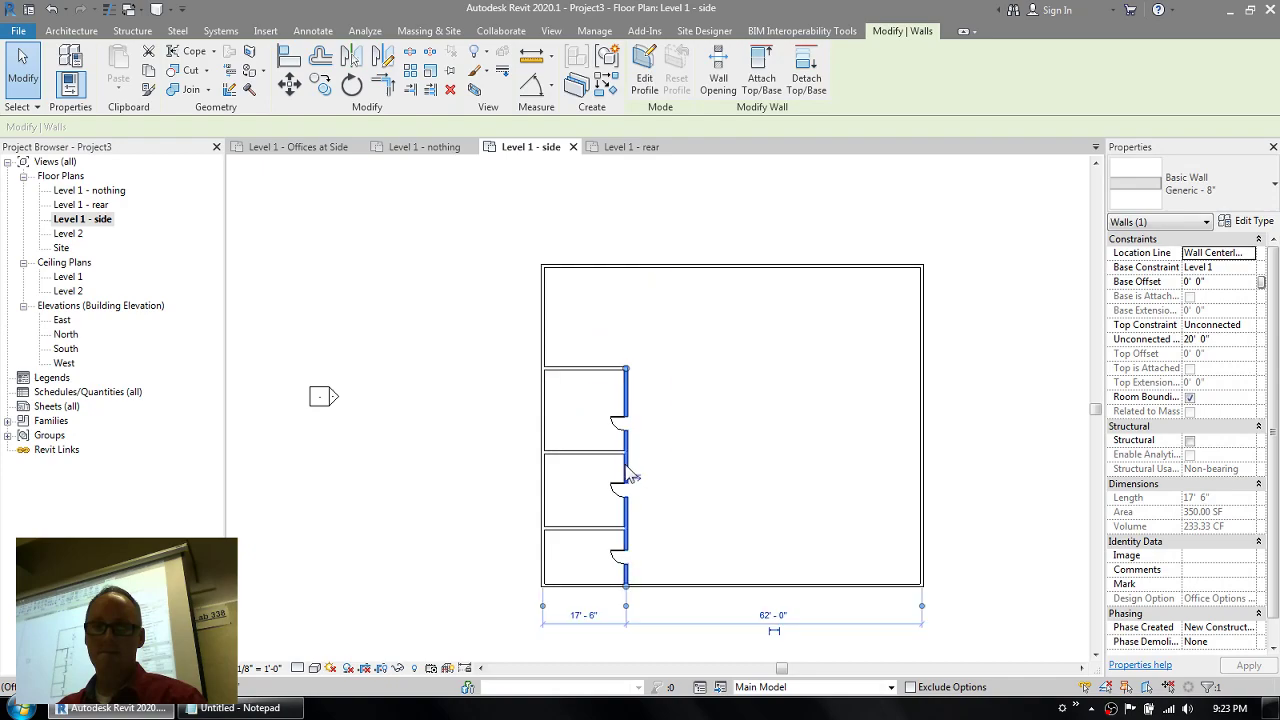
{"action": "left_click_drag", "start_coordinate": [628, 470], "coordinate": [680, 470]}
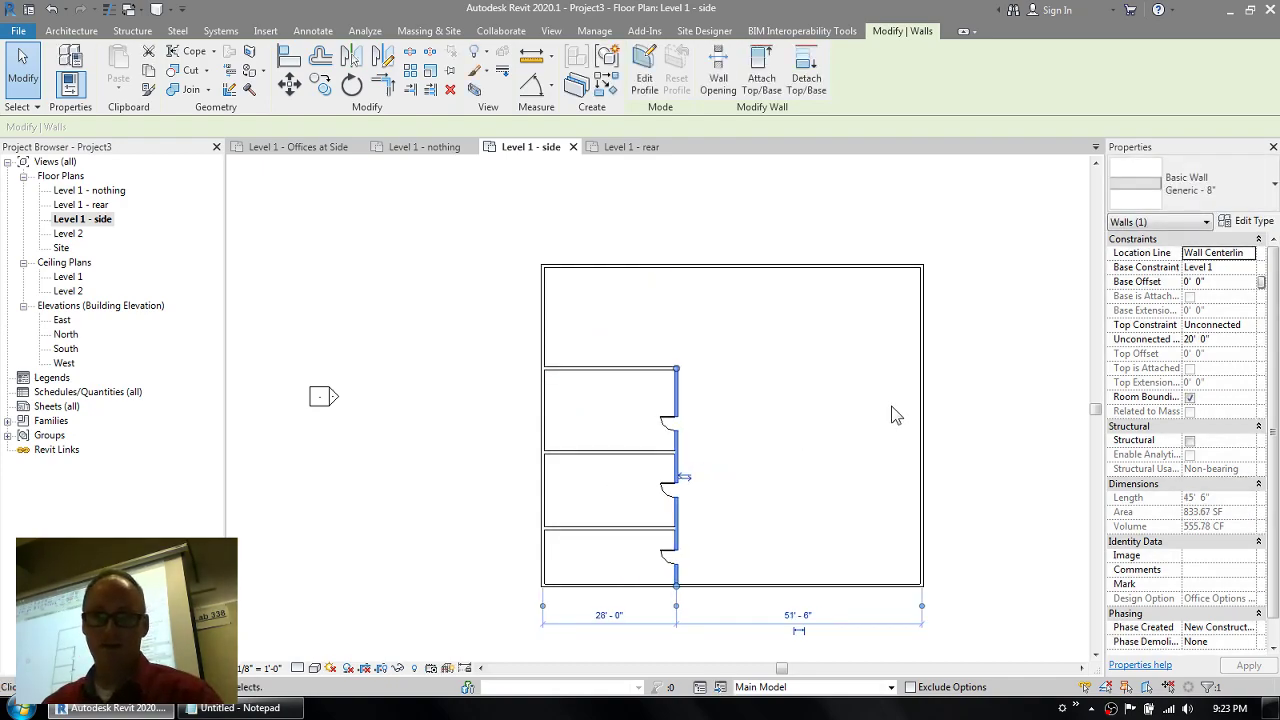
{"action": "left_click", "coordinate": [848, 412]}
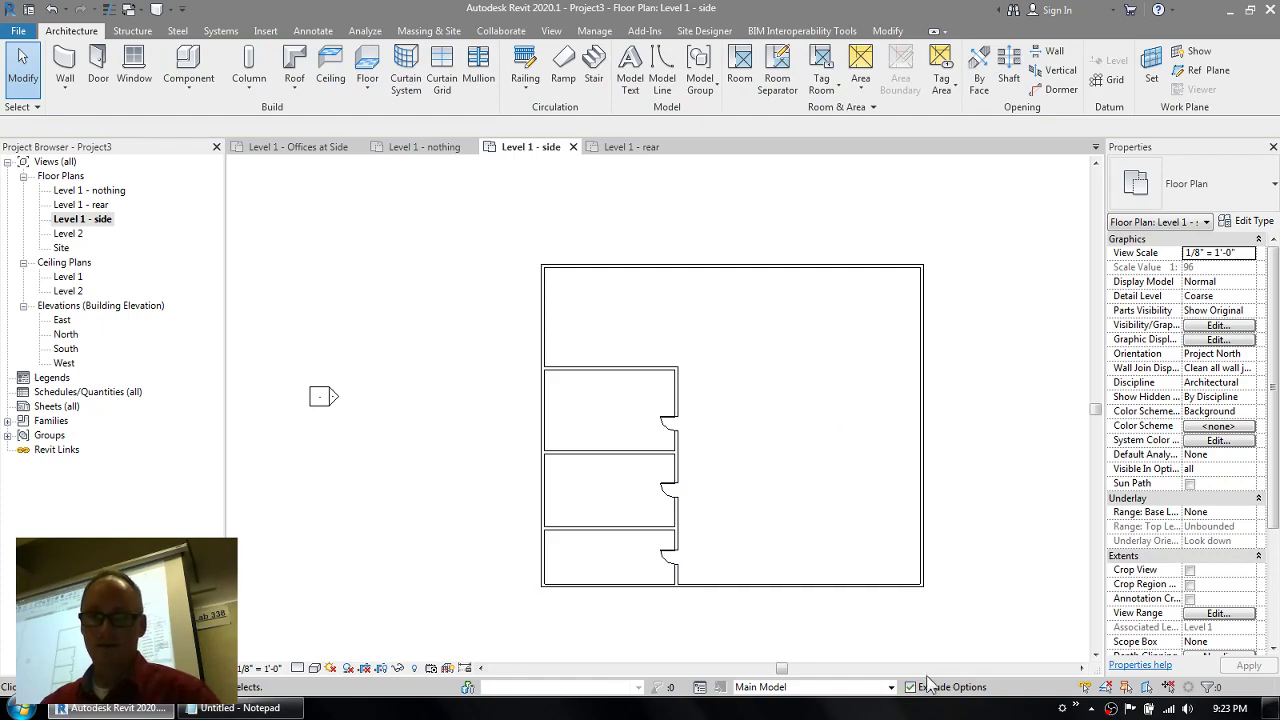
- Turn on Exclude Options, make at Side the active design option to inspect it, and return to the Main Model
{"action": "left_click", "coordinate": [924, 690]}
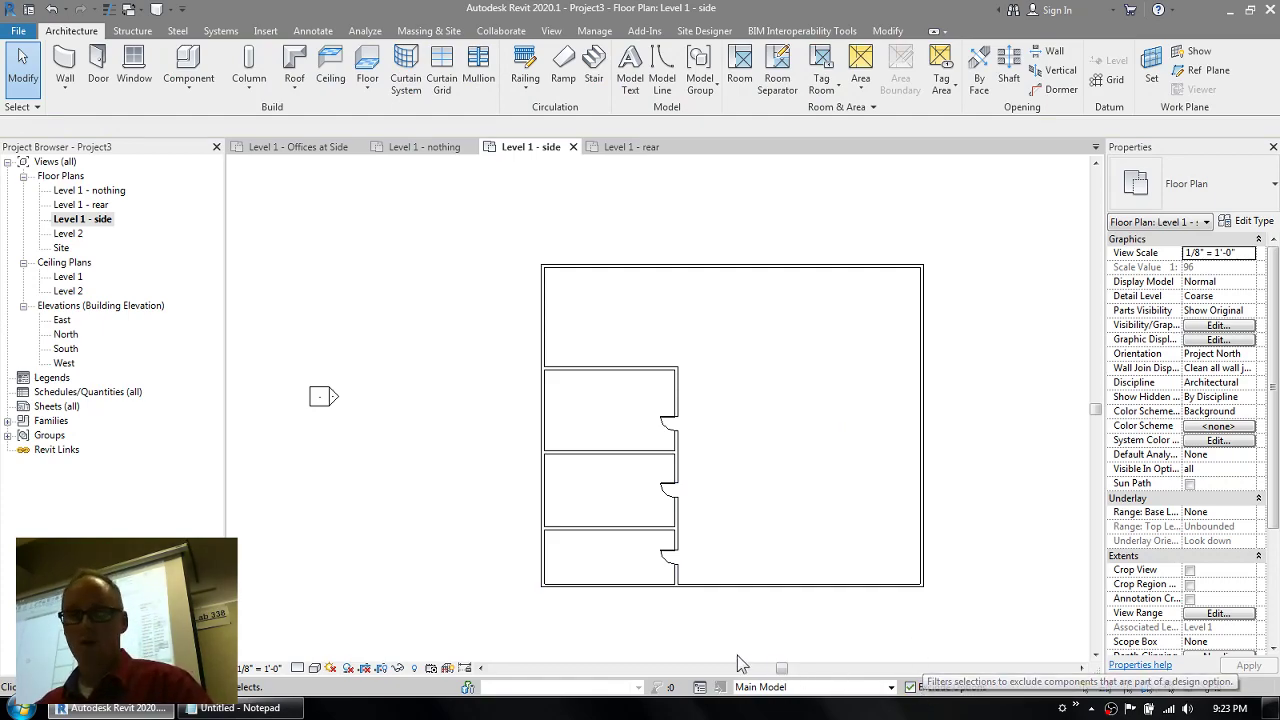
{"action": "left_click", "coordinate": [767, 684]}
{"action": "left_click", "coordinate": [760, 645]}
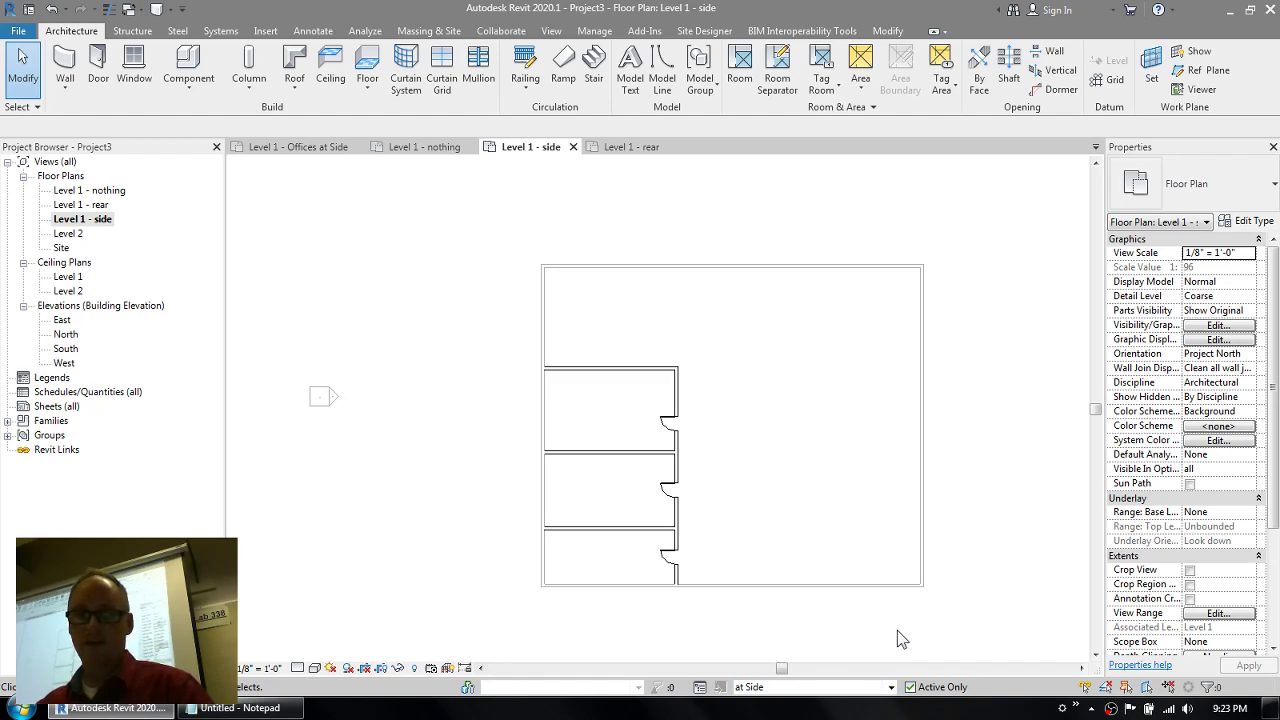
{"action": "left_click", "coordinate": [800, 687]}
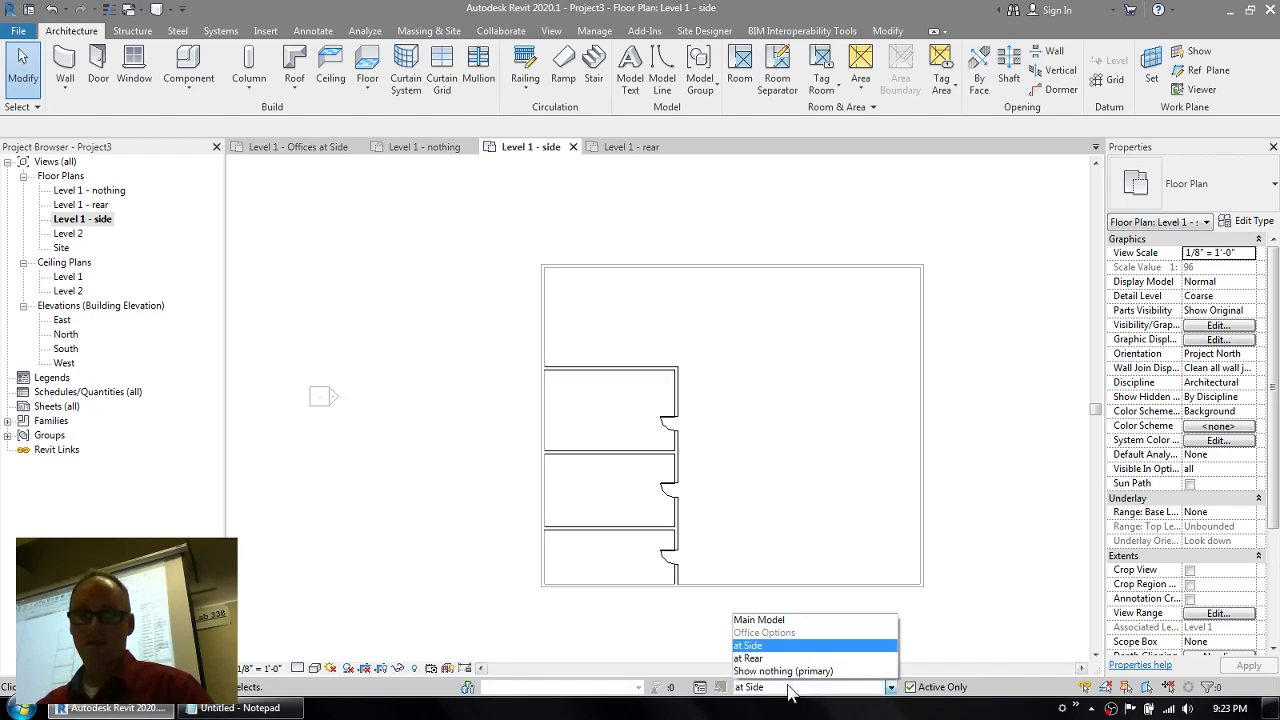
{"action": "left_click", "coordinate": [764, 620]}
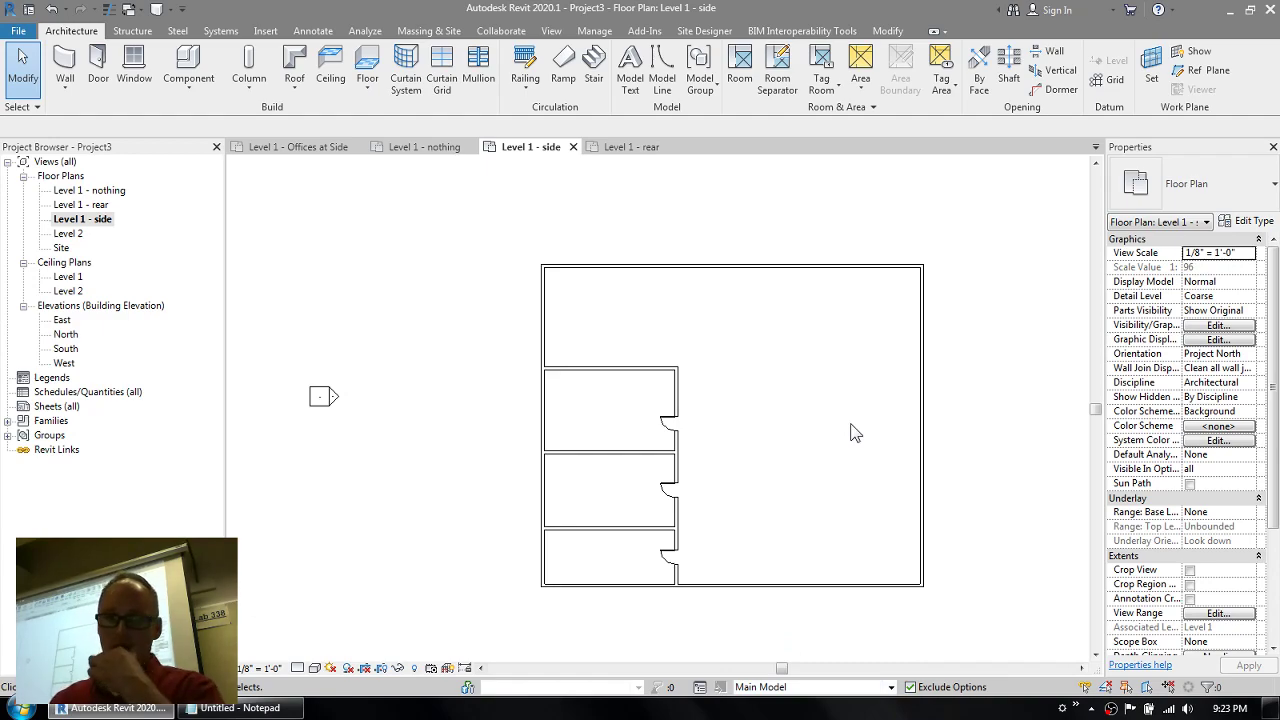
- Make at Rear the primary option of the Office Options set
{"action": "left_click", "coordinate": [700, 687]}
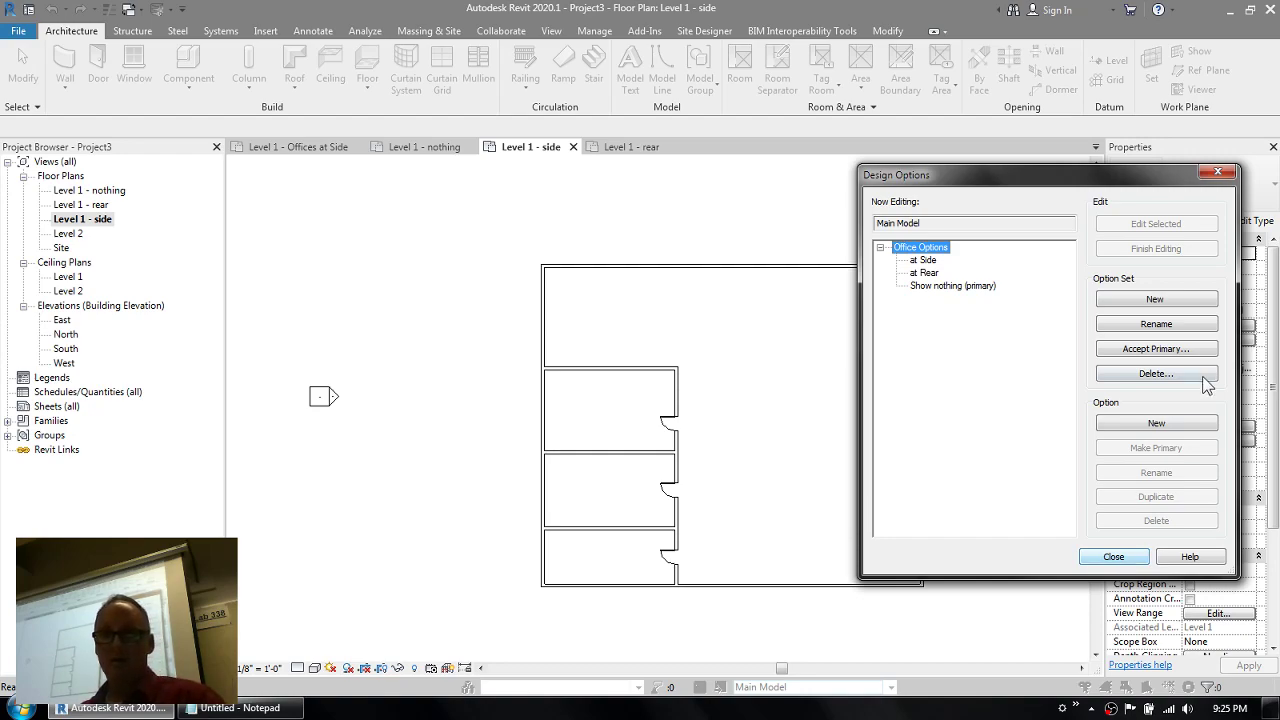
{"action": "left_click", "coordinate": [925, 274]}
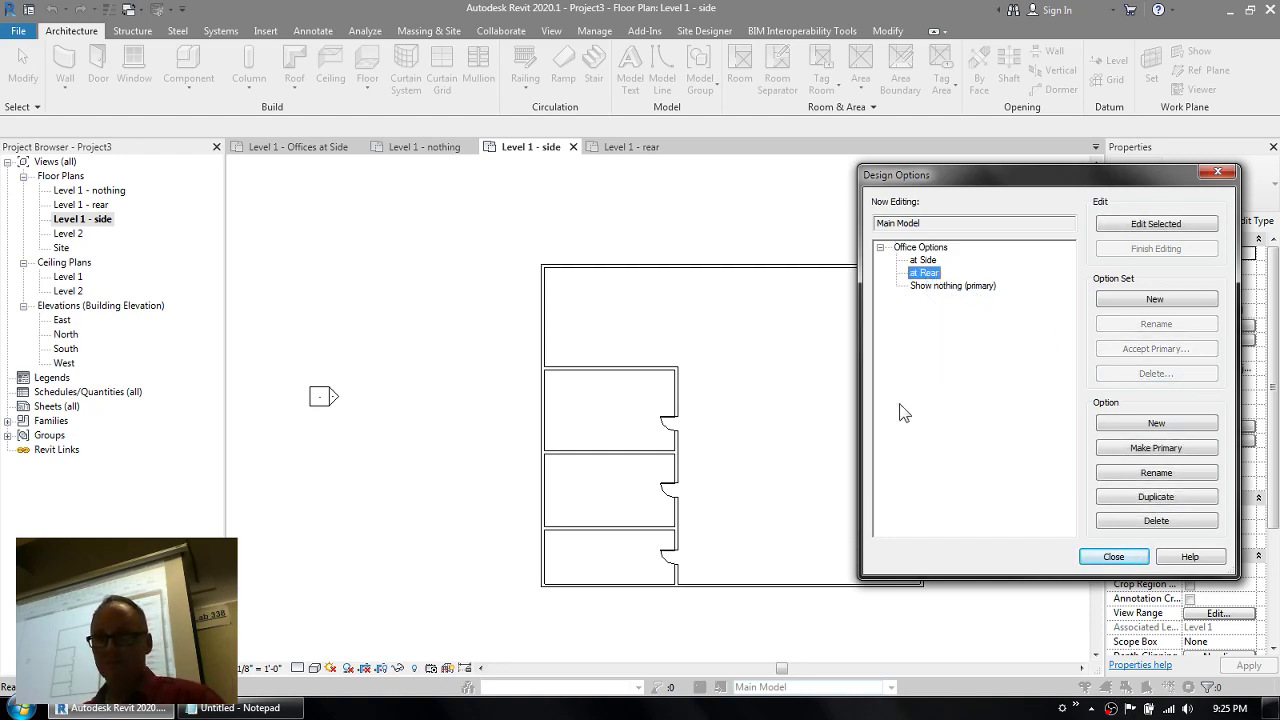
{"action": "left_click", "coordinate": [1145, 448]}
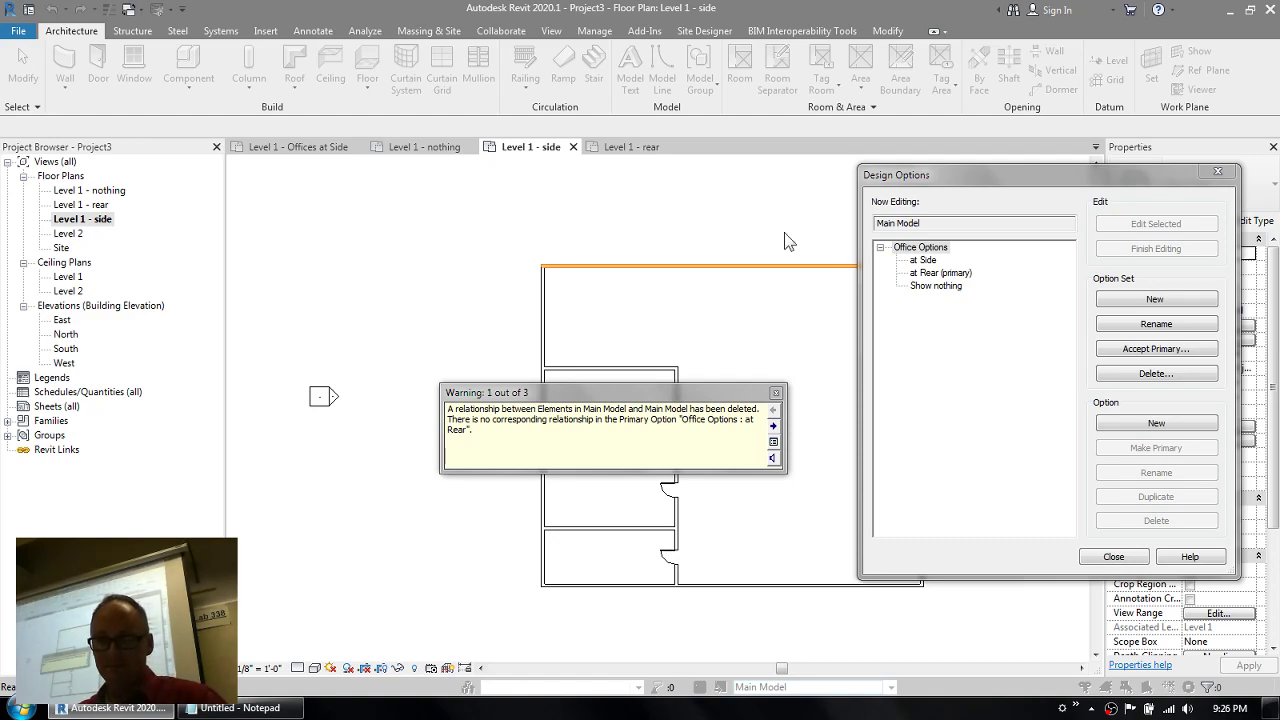
- Accept the primary option of Office Options, deleting the option set and its dedicated views Level 1 - nothing and Level 1 - side
{"action": "left_click", "coordinate": [1151, 347]}
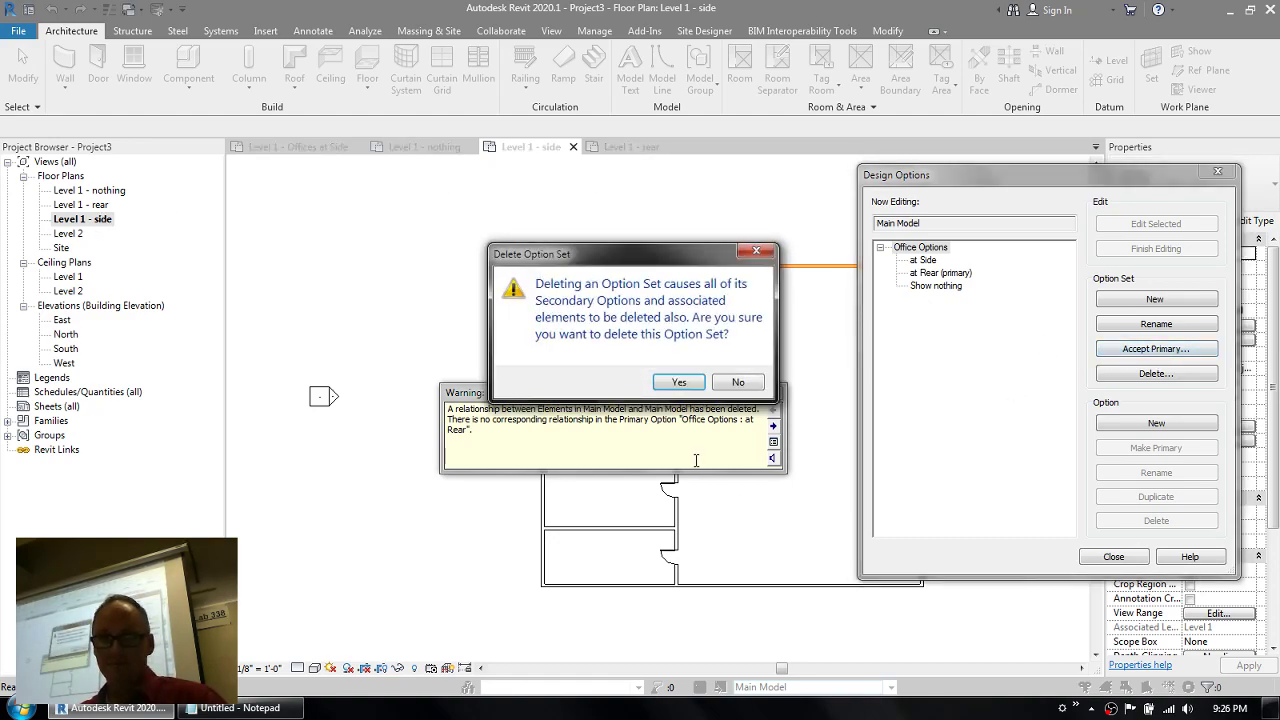
{"action": "left_click_drag", "start_coordinate": [590, 268], "coordinate": [516, 218]}
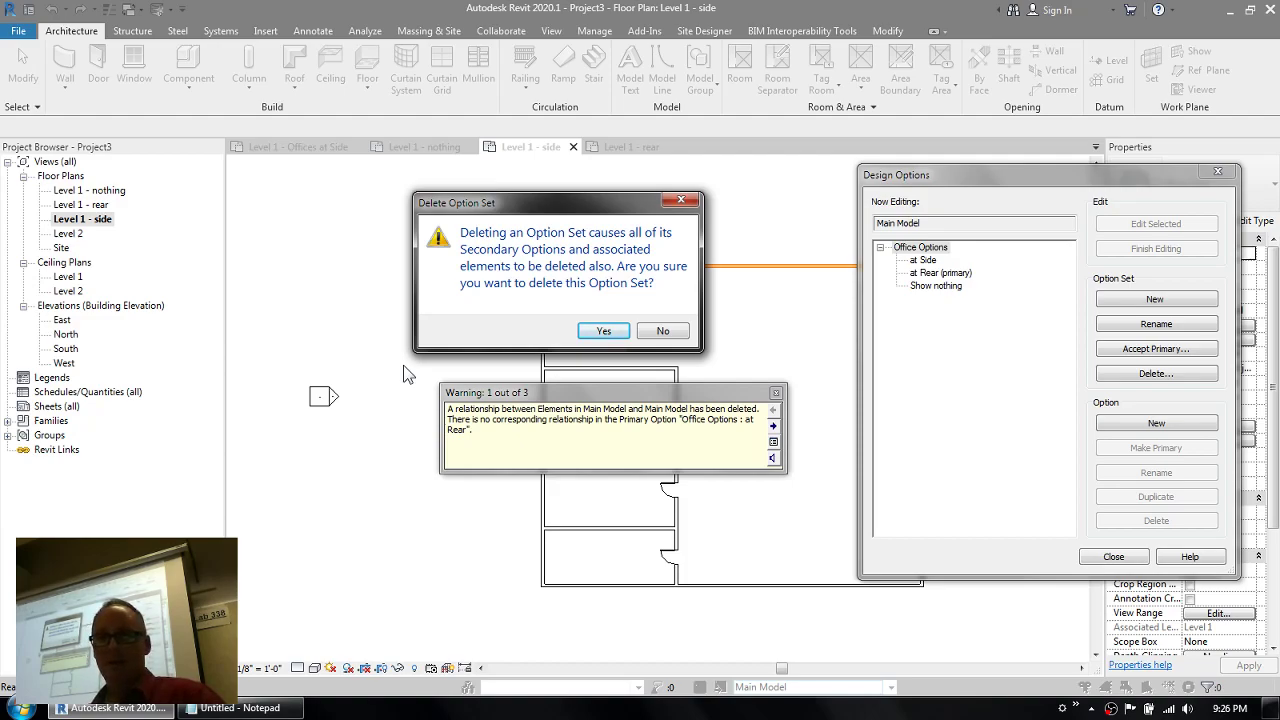
{"action": "left_click", "coordinate": [603, 331]}
{"action": "left_click_drag", "start_coordinate": [1100, 235], "coordinate": [528, 219]}
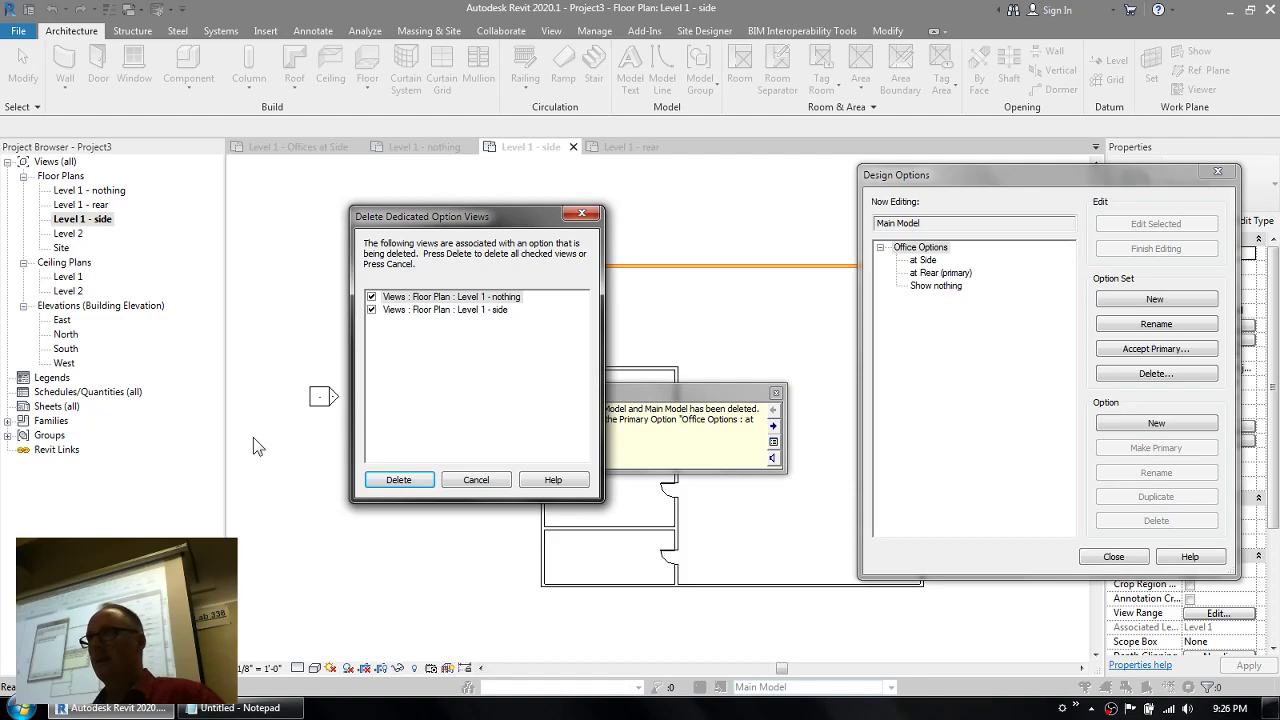
{"action": "left_click", "coordinate": [416, 480]}
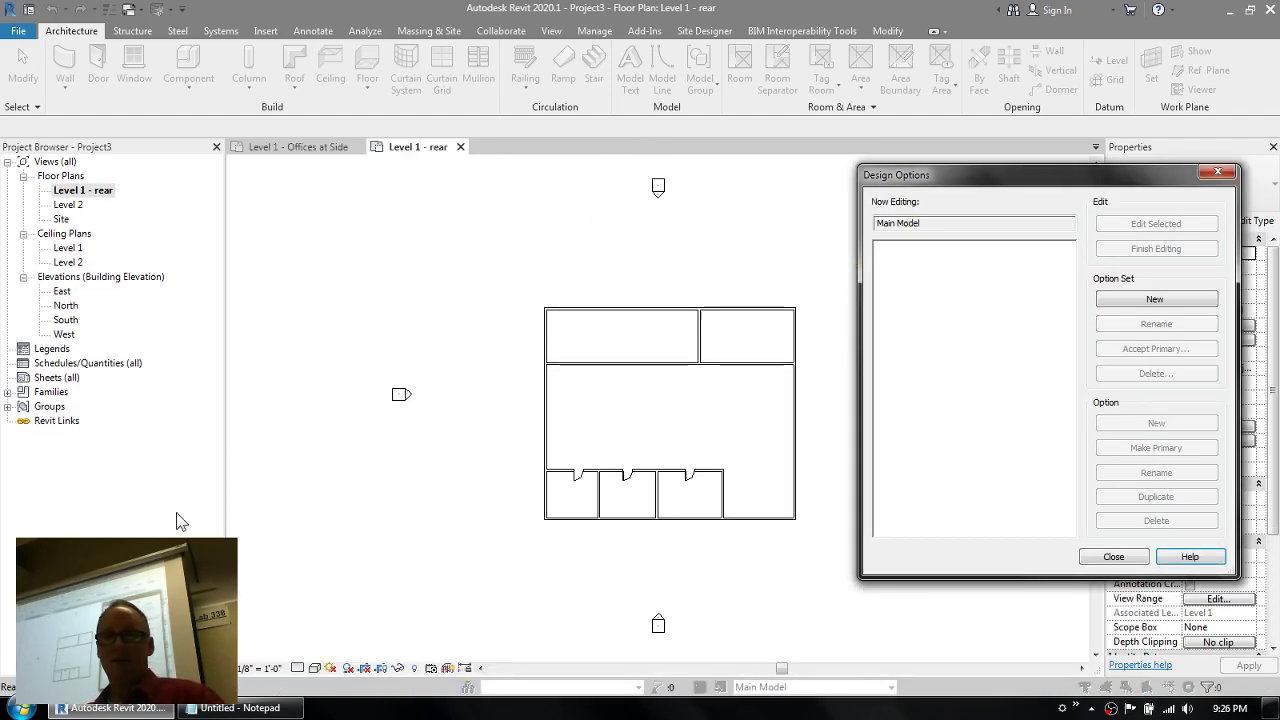